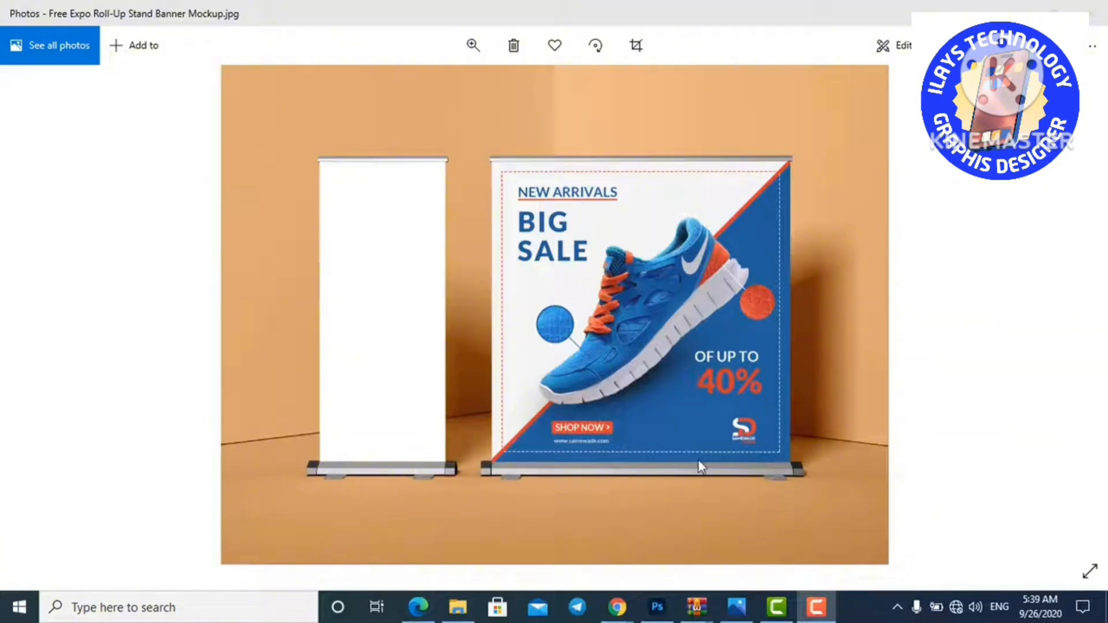
Switch to Photoshop and create a new document 800 pixels wide and 800 pixels high.
click(659, 606)
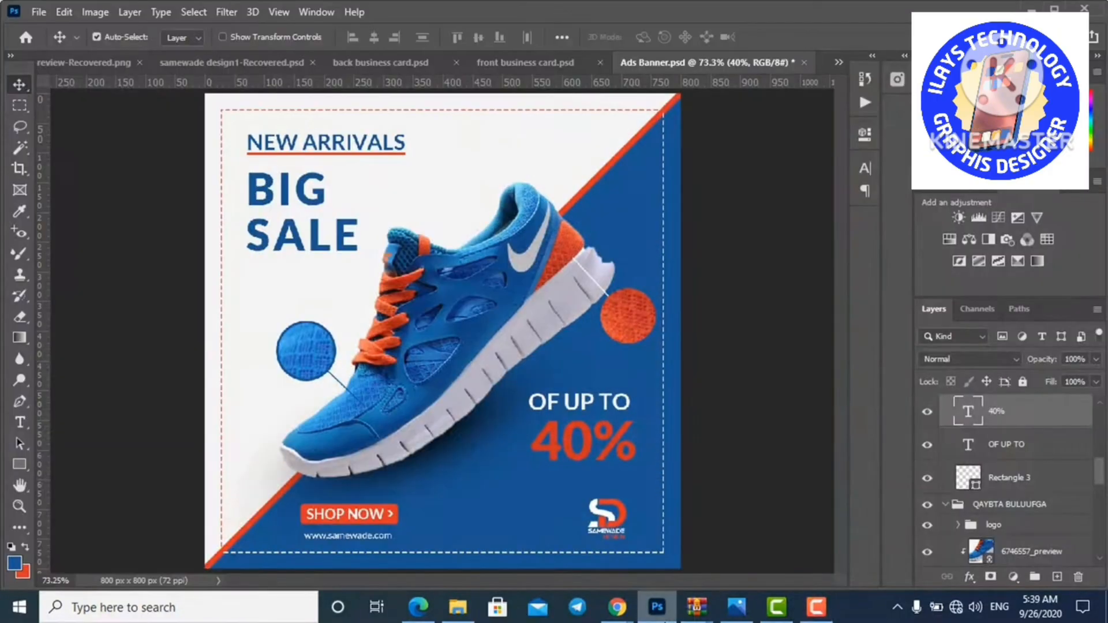
click(39, 11)
click(70, 30)
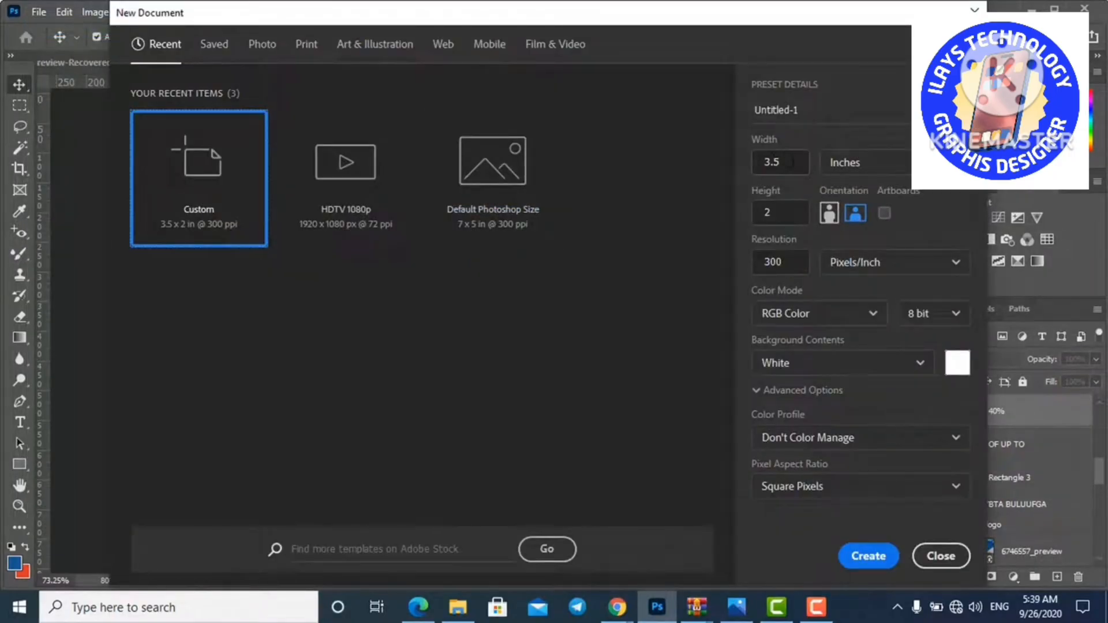
click(909, 168)
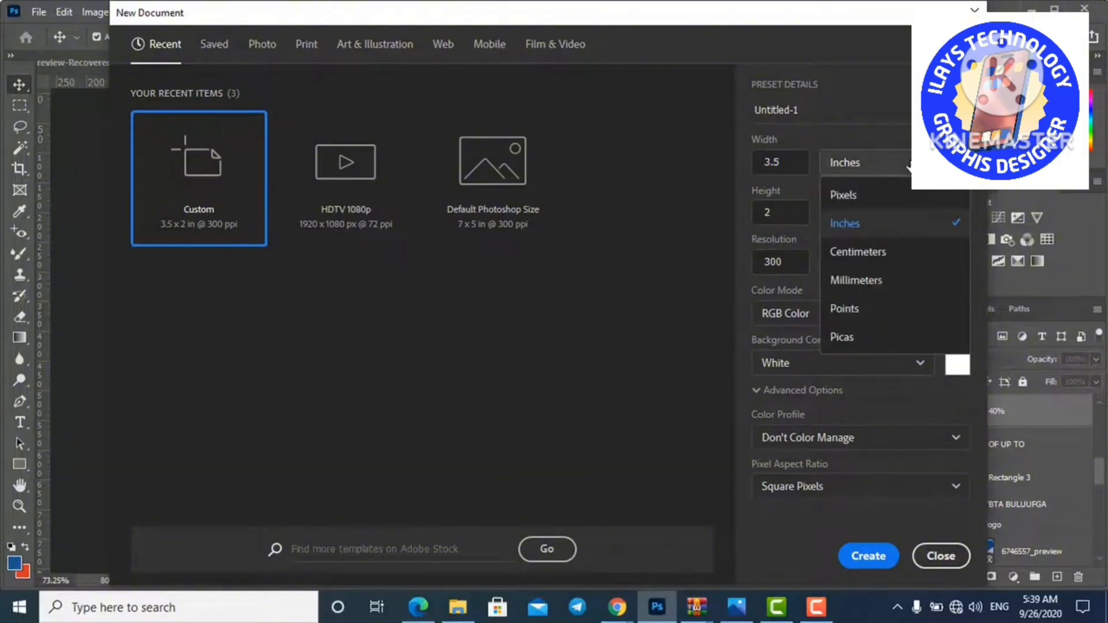
click(893, 198)
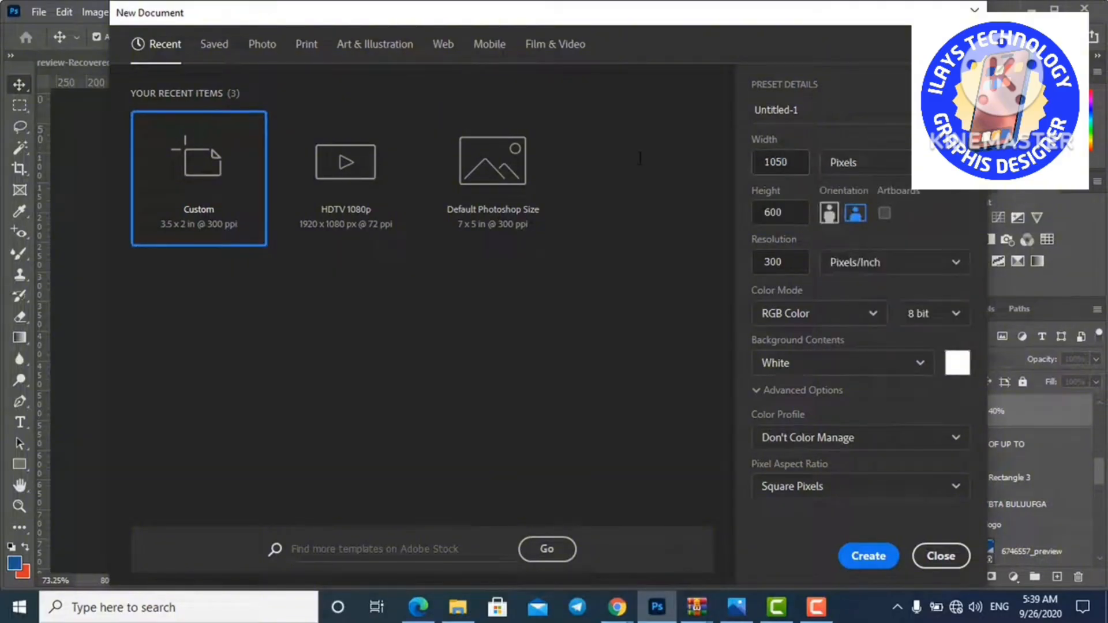
click(779, 162)
text(800)
key(Tab)
text(800)
click(864, 564)
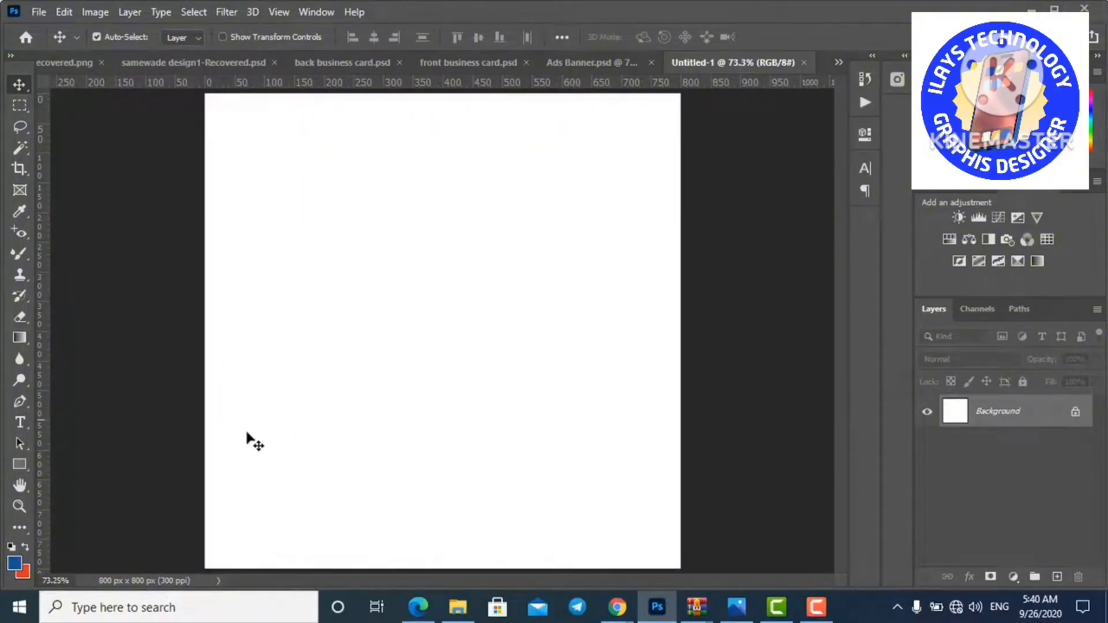
With the Pen tool in Shape mode, draw a closed blue shape, about 904 by 854 px, covering the canvas's lower-right diagonal half.
click(20, 400)
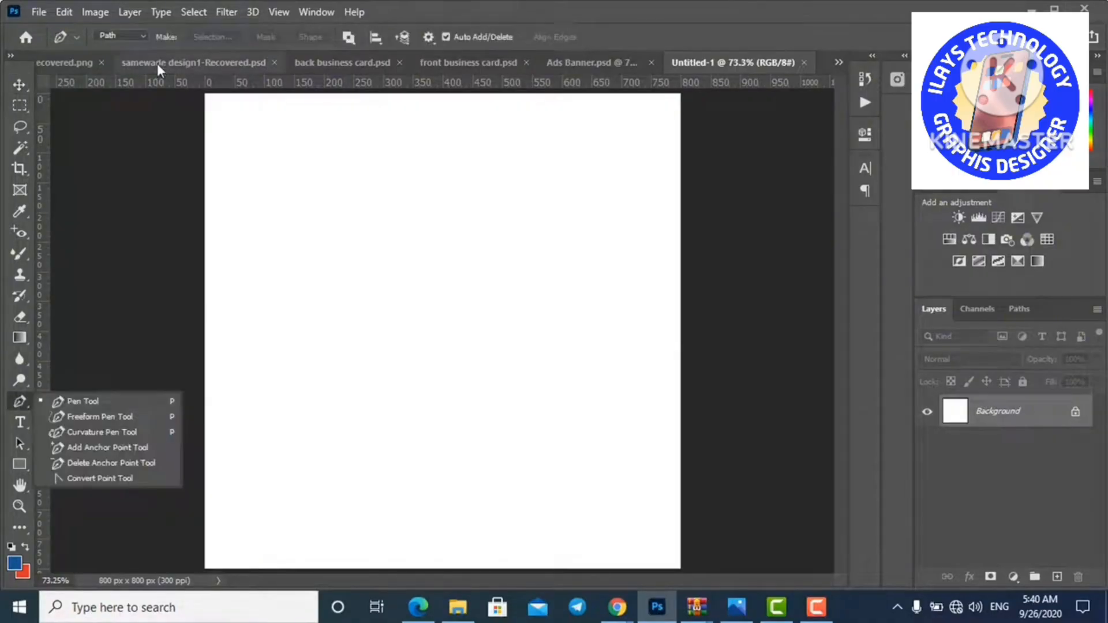
click(130, 36)
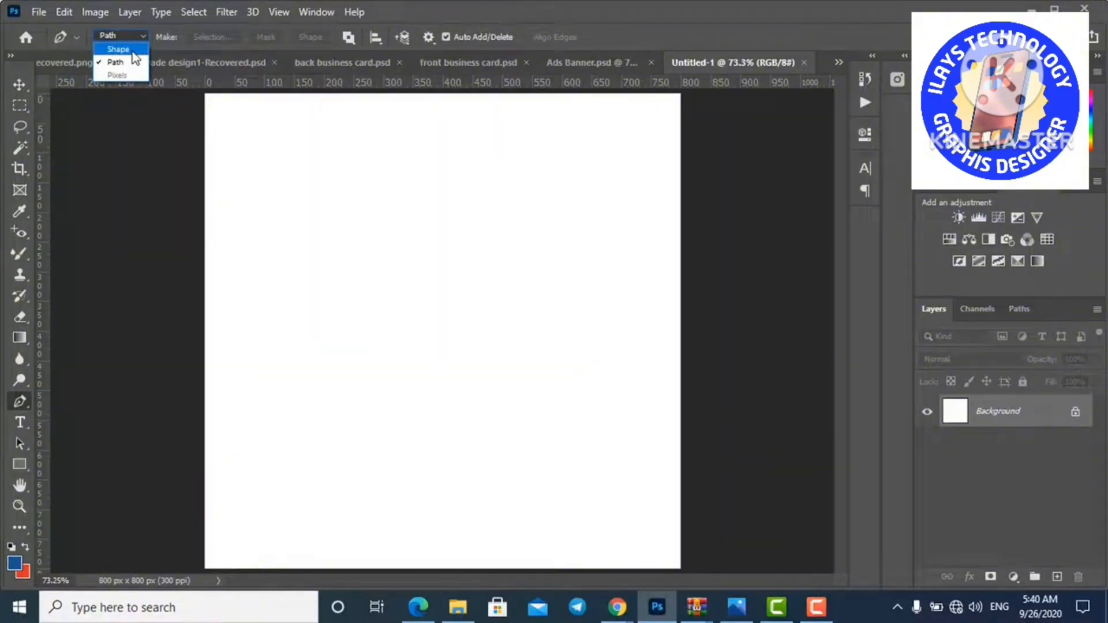
click(131, 51)
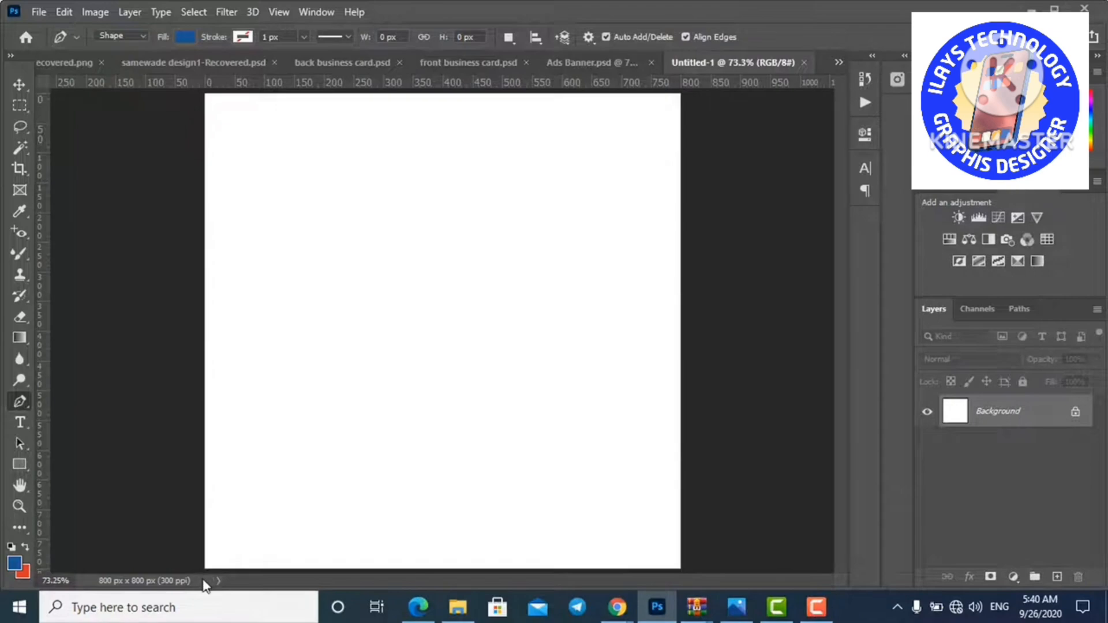
key(ctrl+minus)
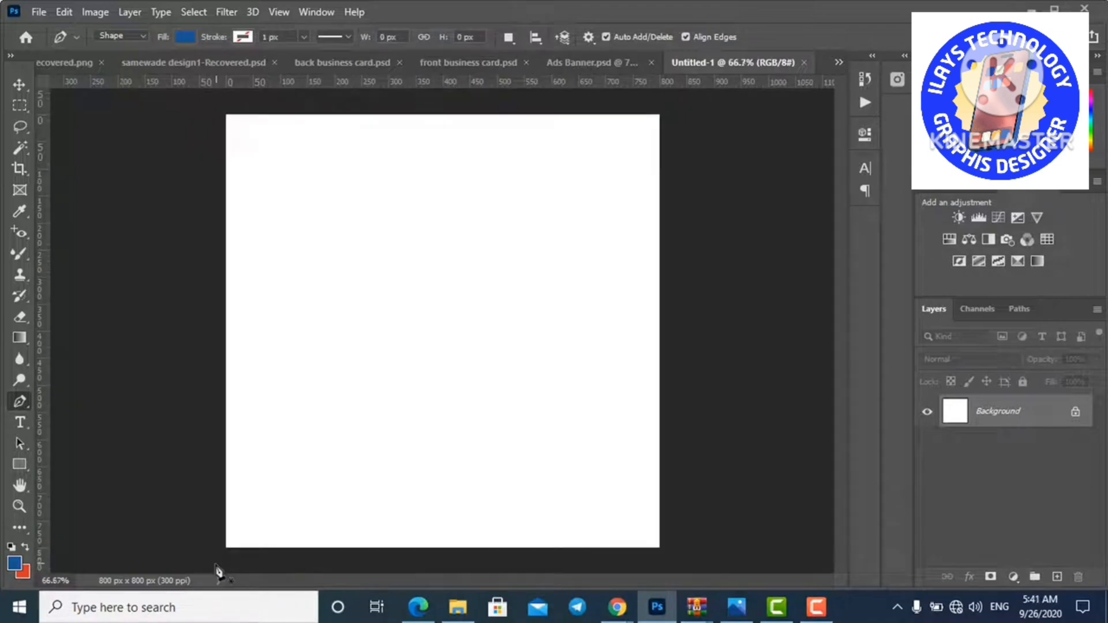
click(211, 564)
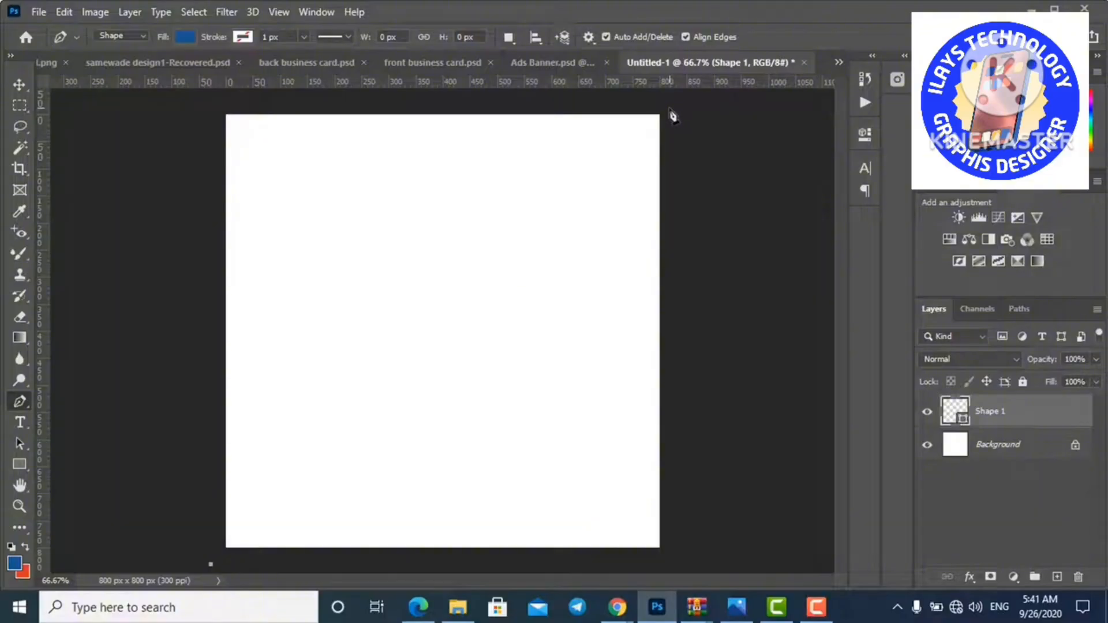
click(668, 108)
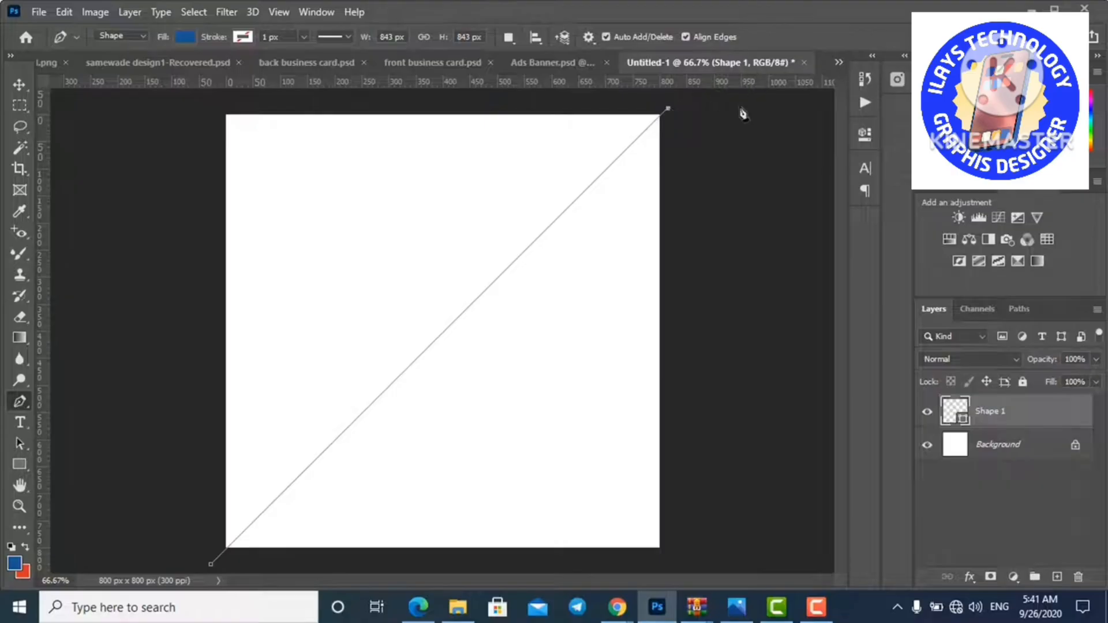
click(701, 107)
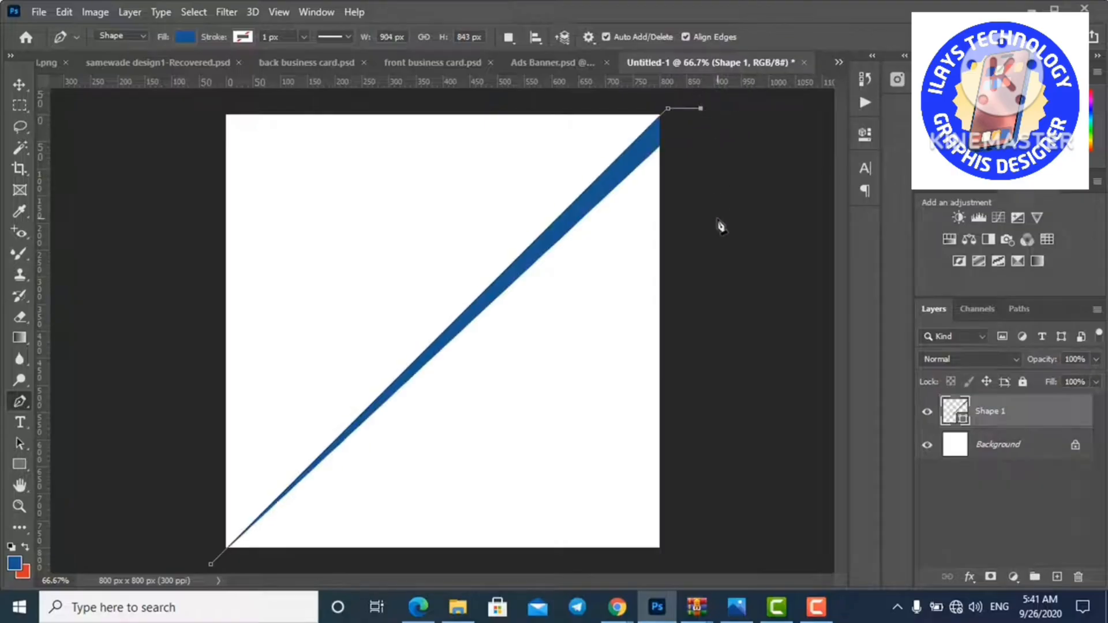
shift+click(719, 574)
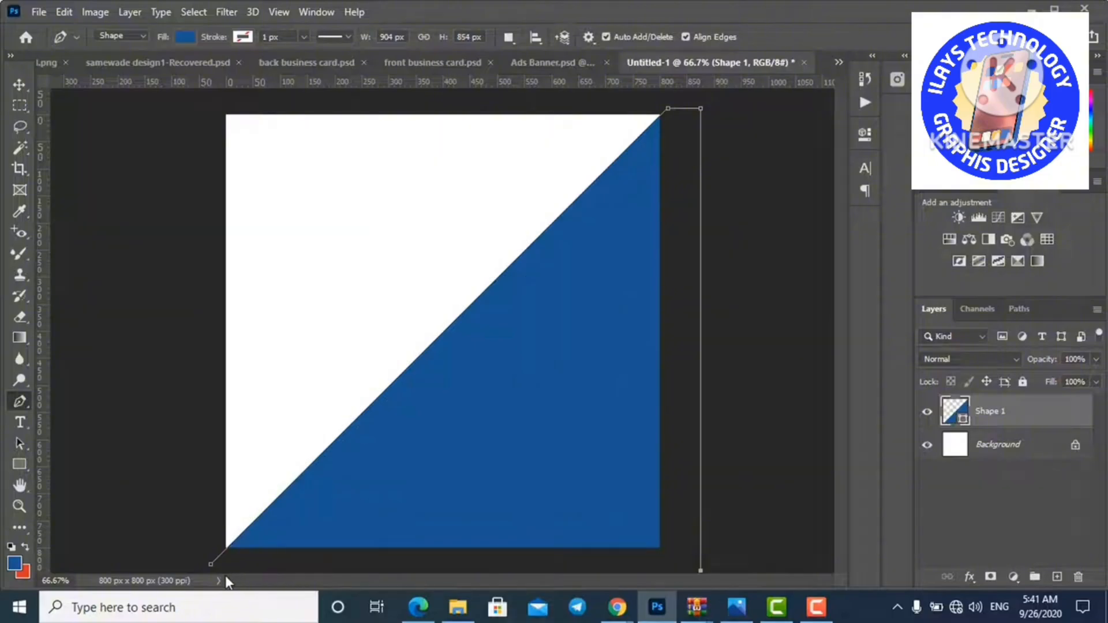
click(211, 565)
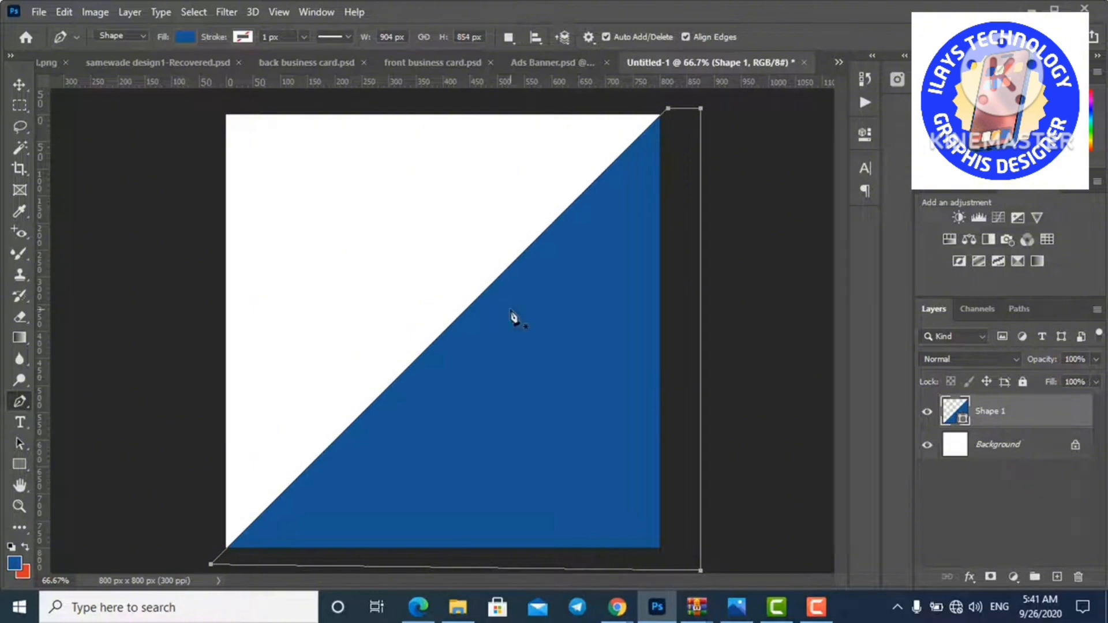
Duplicate the blue triangular shape and shift the copy about 8 px to the left.
key(ctrl+j)
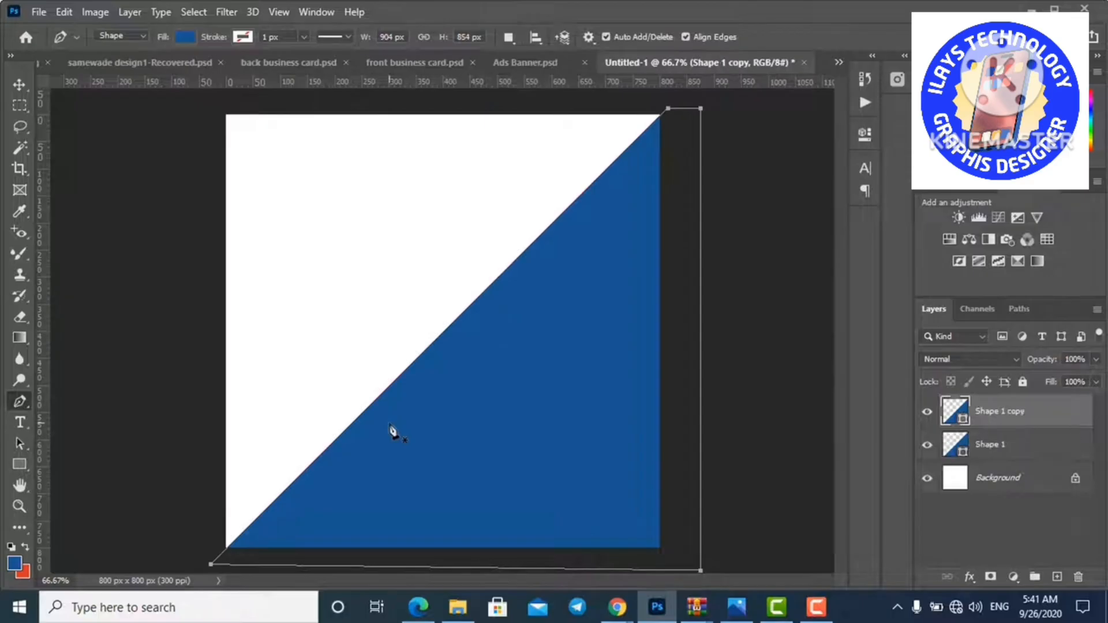
key(ctrl+t)
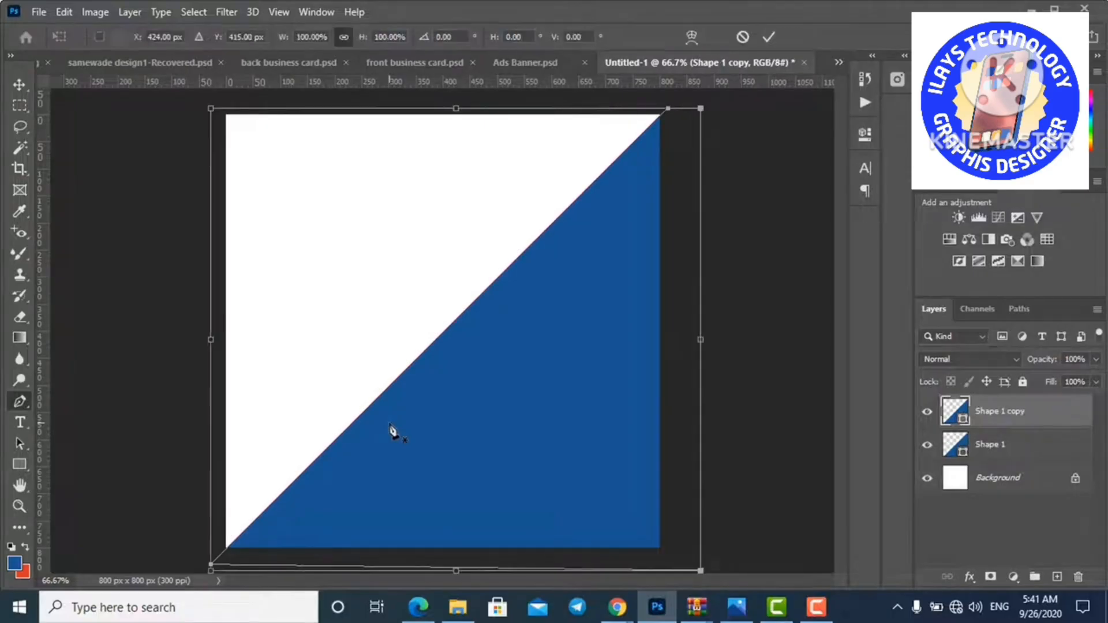
click(470, 456)
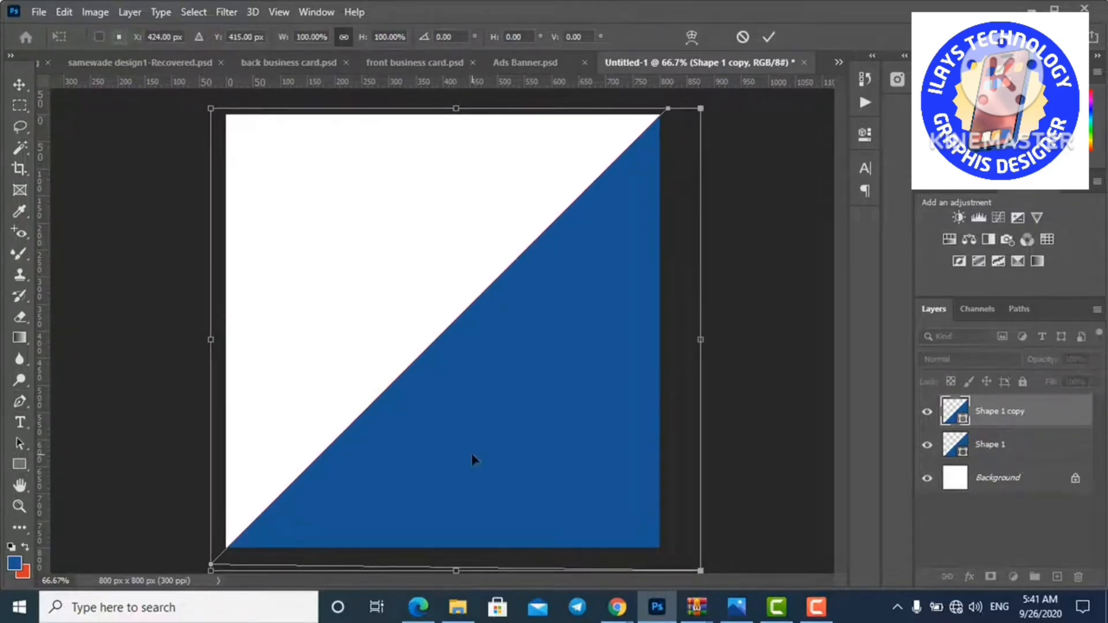
key(Left)
key(Left)
key(Left)
key(Left)
key(Left)
key(Left)
key(Left)
key(Left)
key(Left)
key(Left)
key(Left)
key(Left)
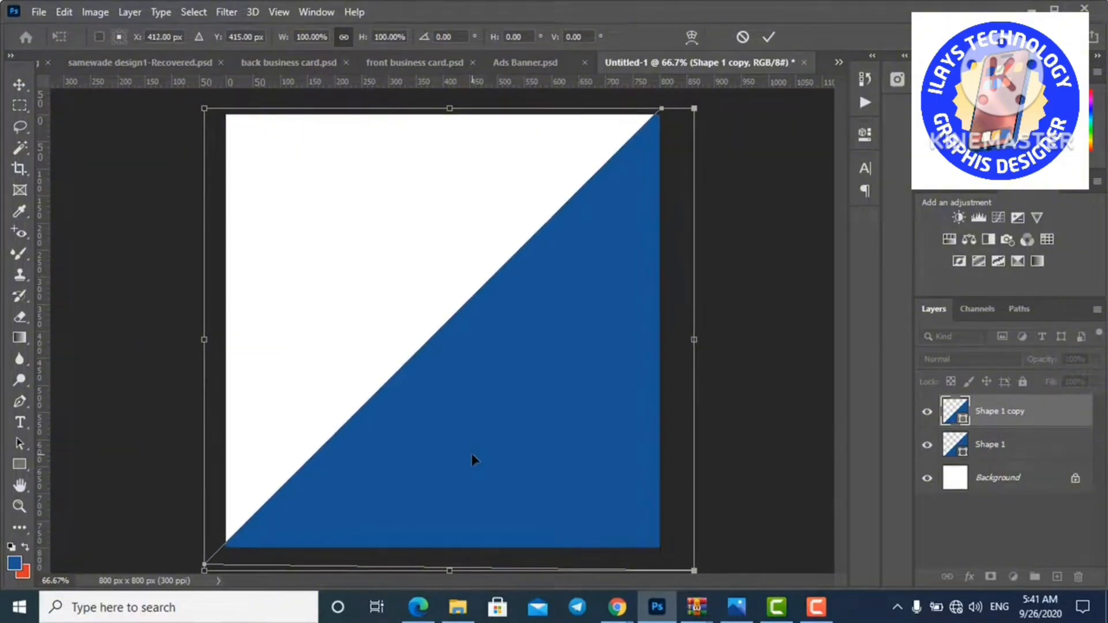
key(Right)
key(Right)
key(Right)
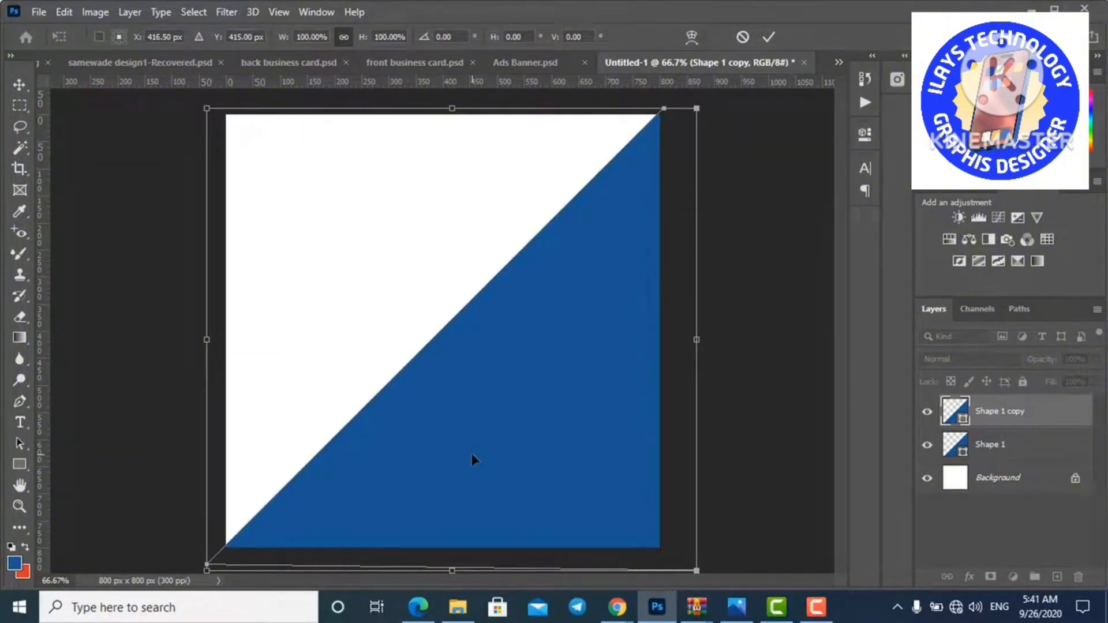
Recolour the copied shape with the orange-red background colour (#dd3826) and place its layer beneath the blue shape.
double_click(962, 421)
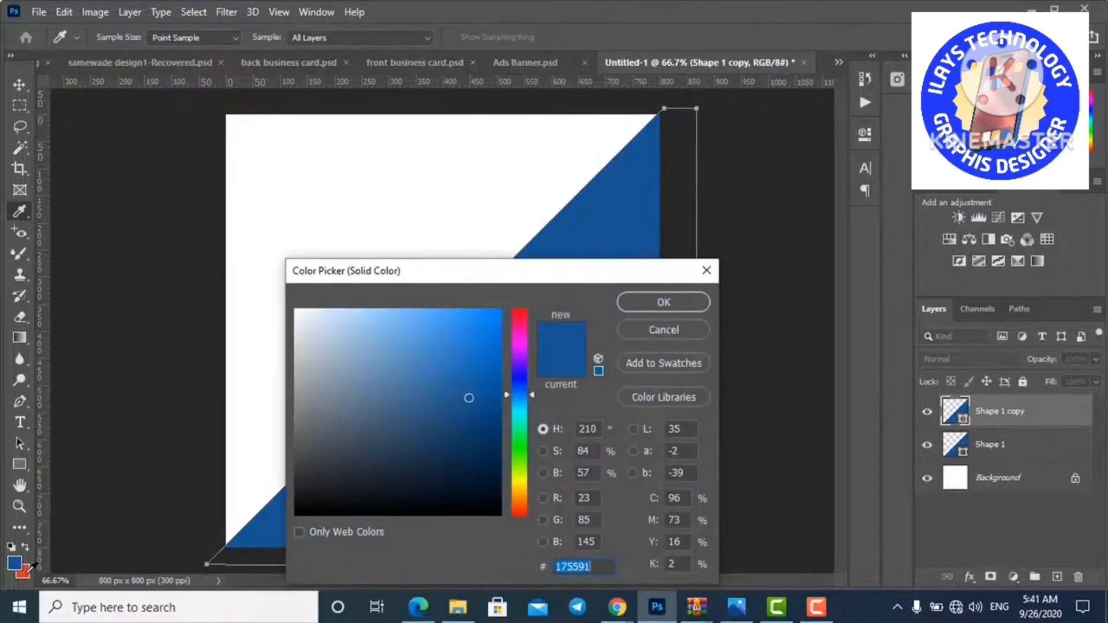
click(26, 572)
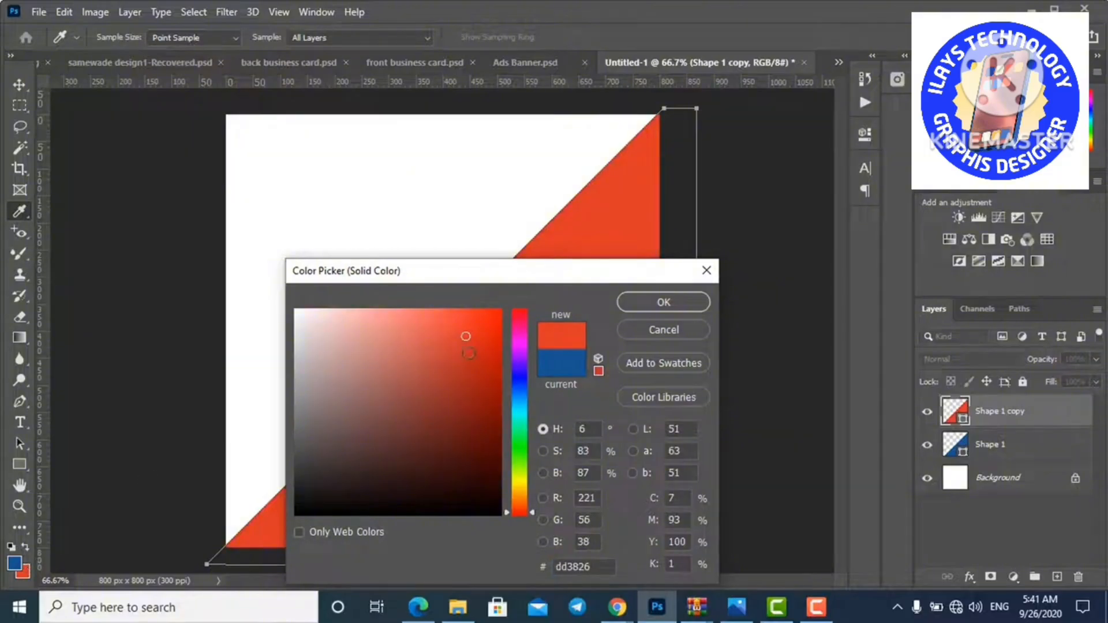
click(664, 302)
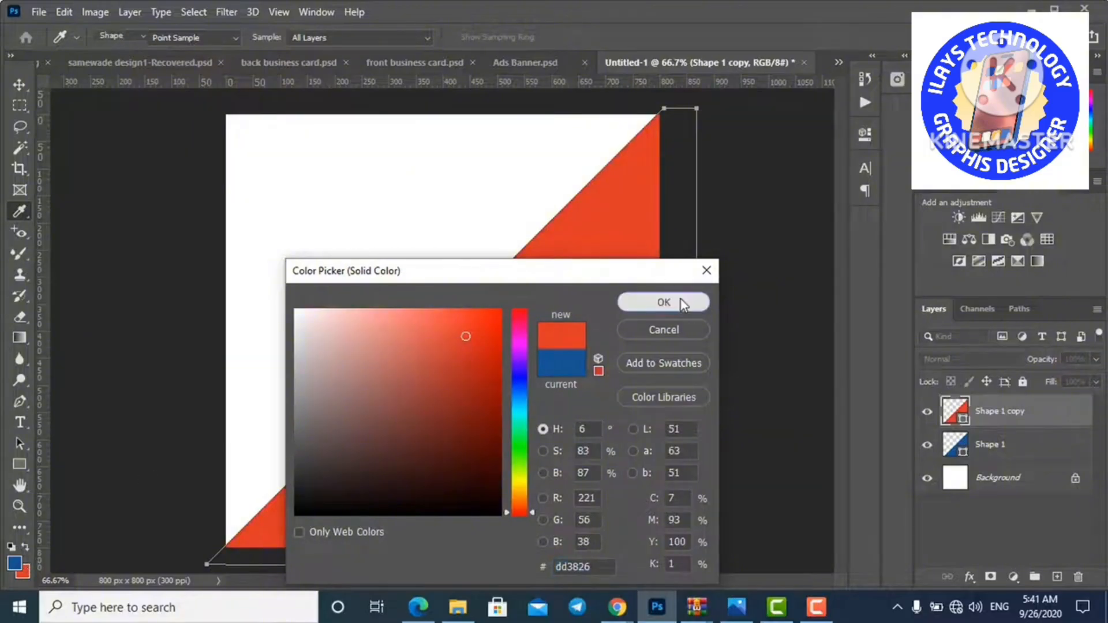
drag(1018, 411, 1010, 449)
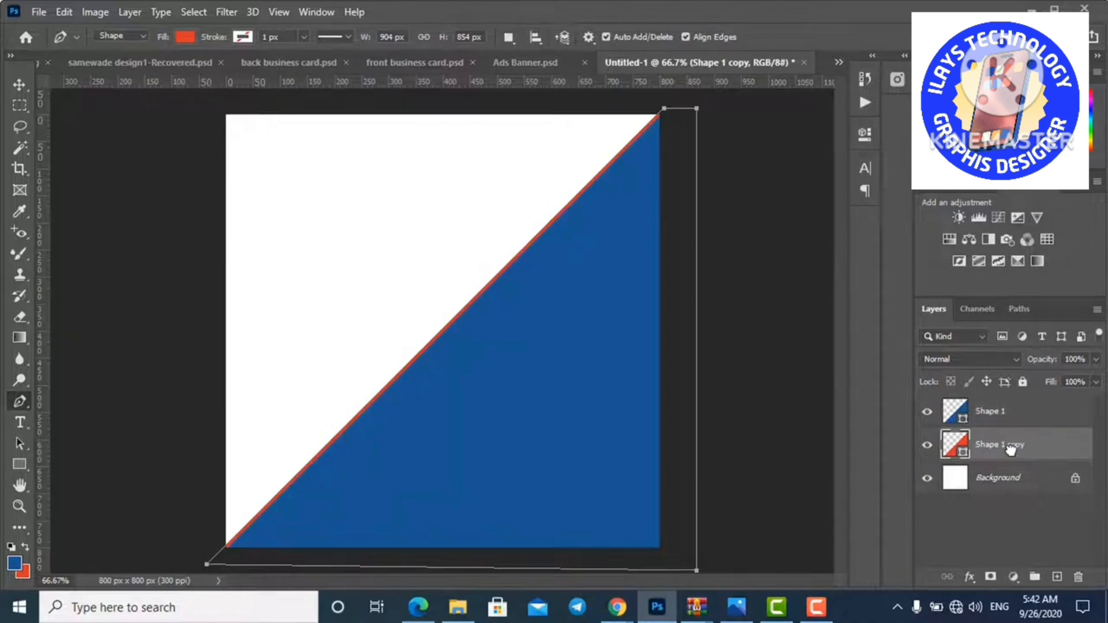
Nudge the orange-red shape slightly left and up to widen the diagonal stripe along the blue shape's edge.
key(Left)
key(Left)
key(Left)
key(Left)
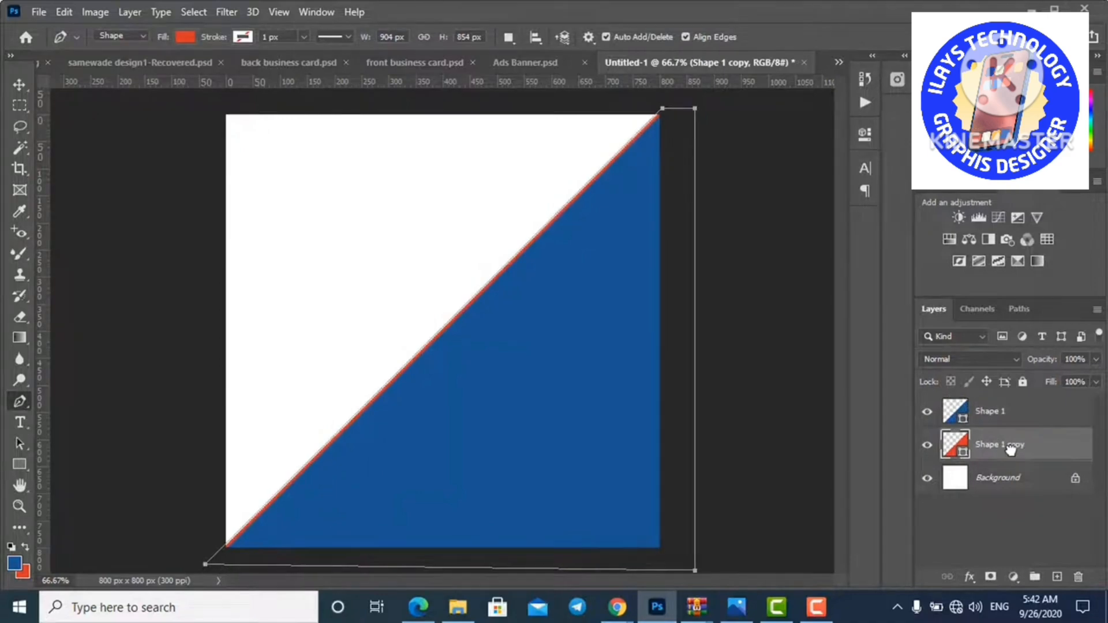
key(Up)
key(Up)
key(Up)
key(Up)
key(Up)
key(Up)
key(Up)
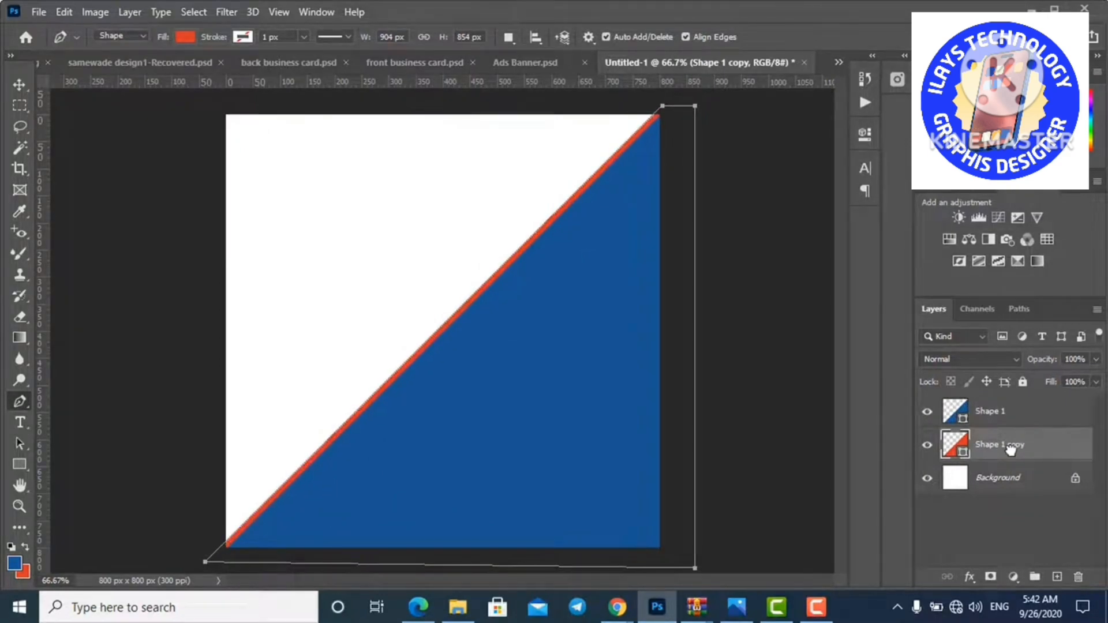
key(Up)
key(Up)
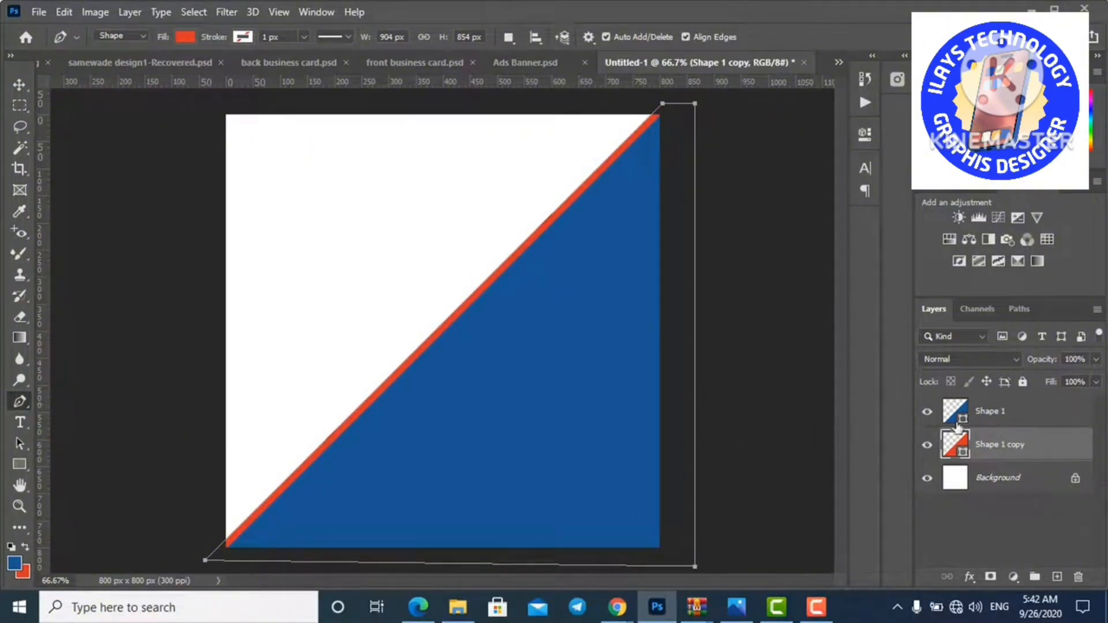
Check the fill colour codes of the orange-red shape and the blue shape.
double_click(965, 456)
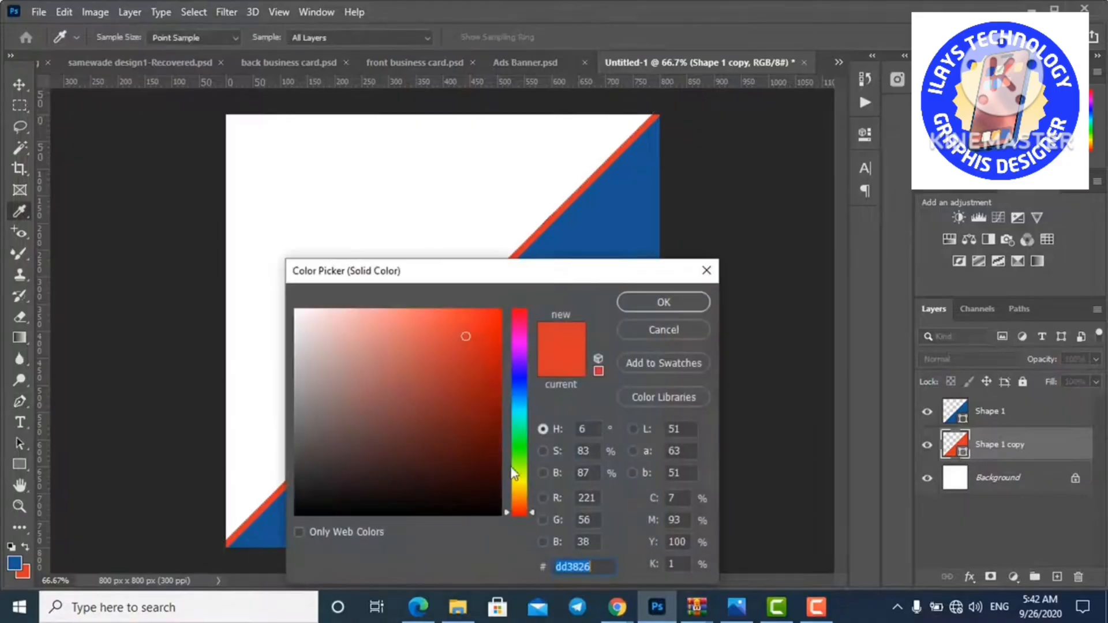
drag(522, 278, 529, 118)
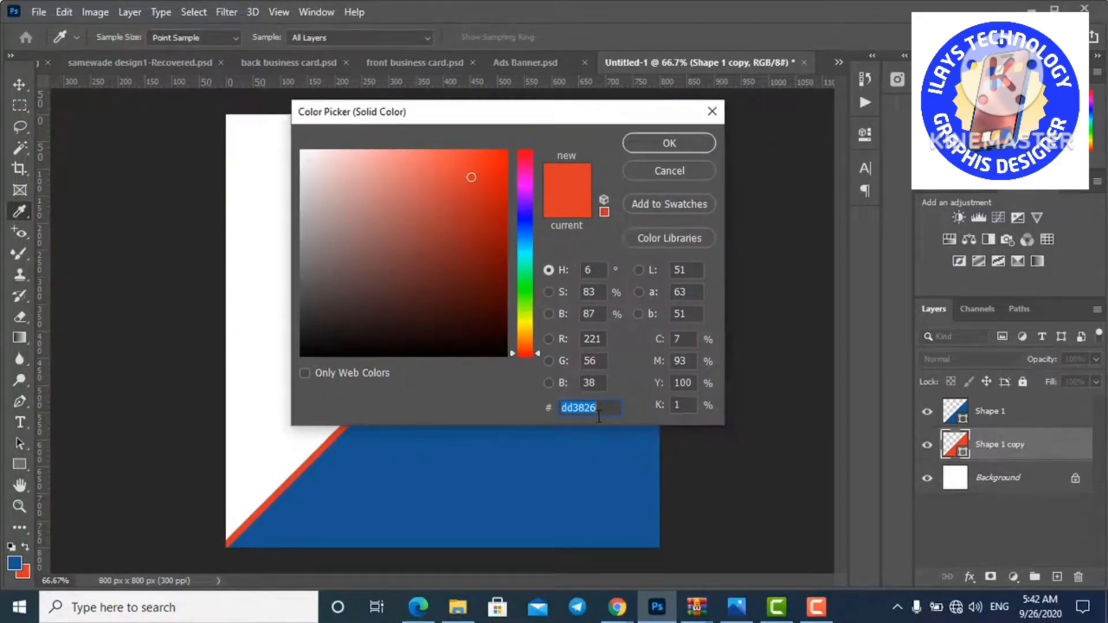
click(676, 151)
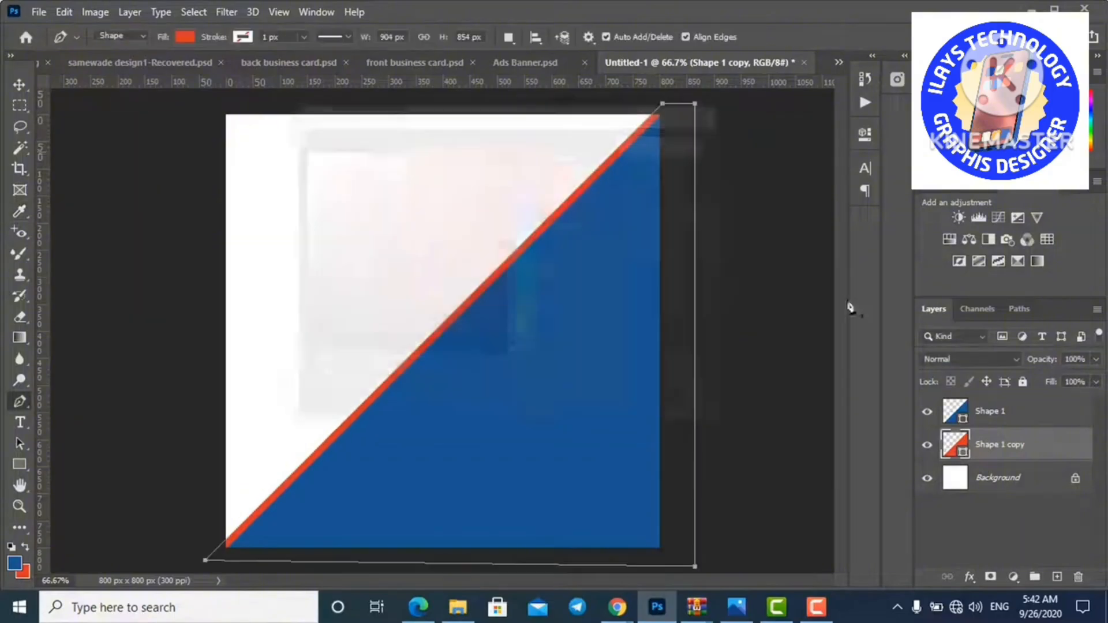
click(967, 430)
double_click(964, 420)
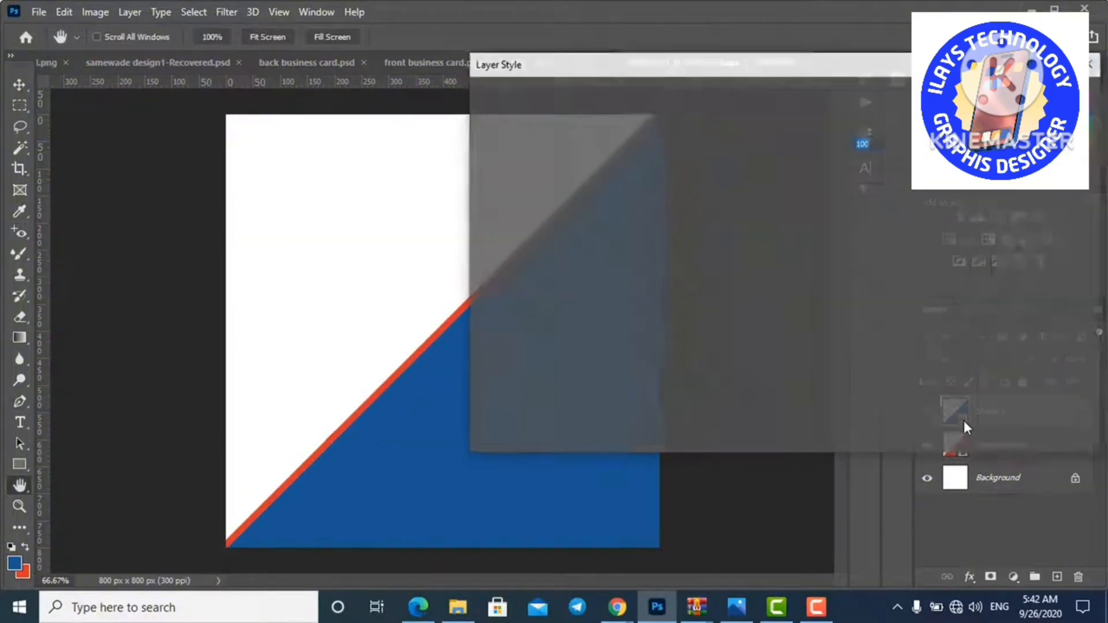
click(1092, 62)
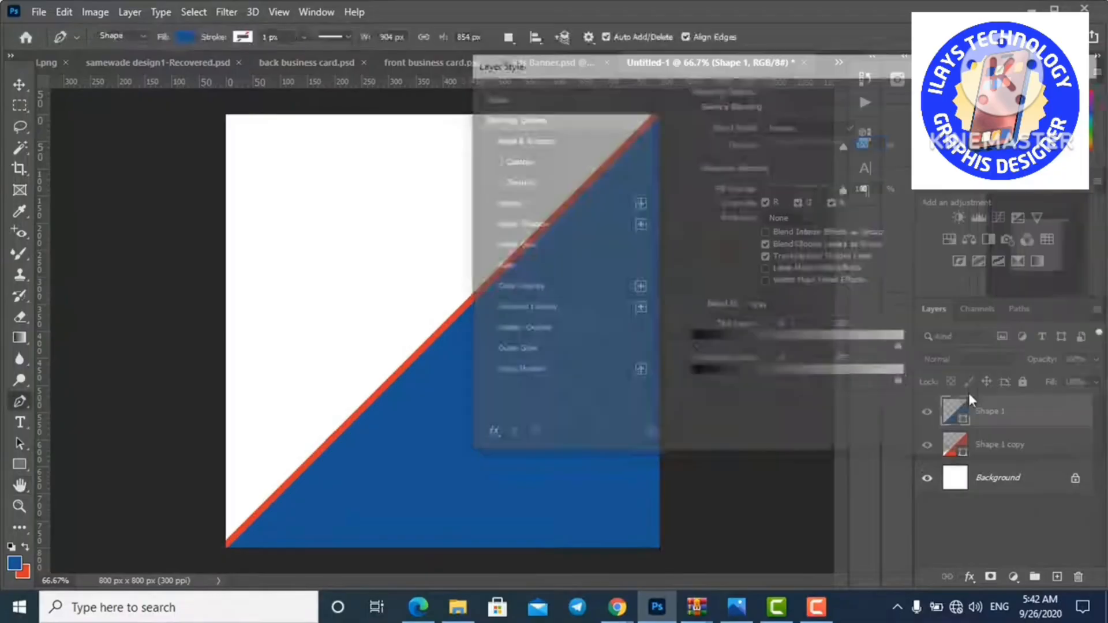
double_click(958, 409)
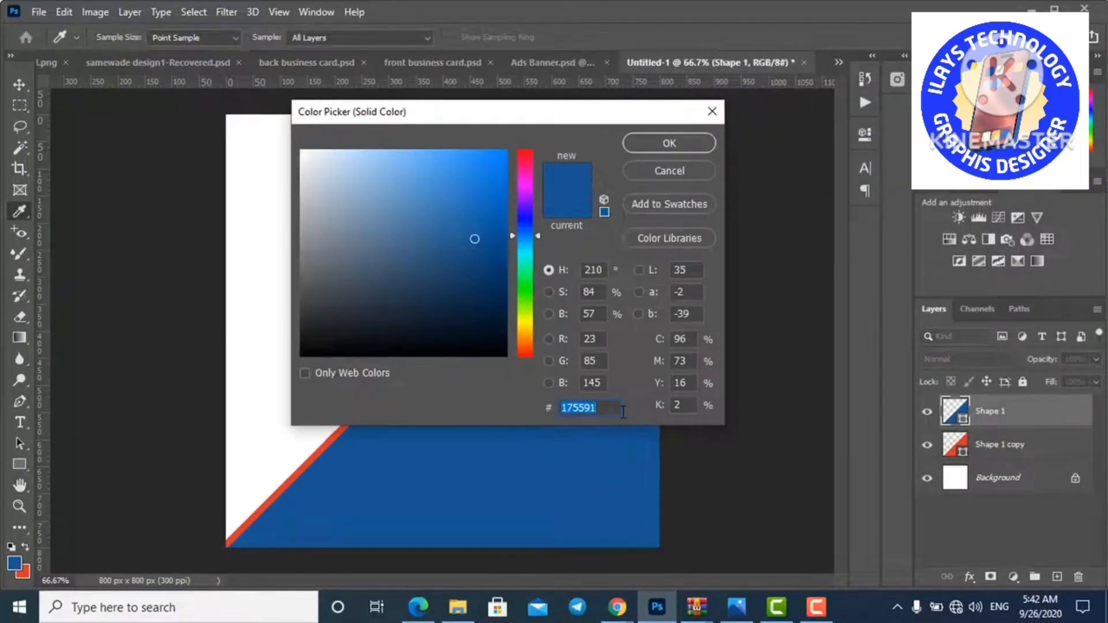
click(692, 142)
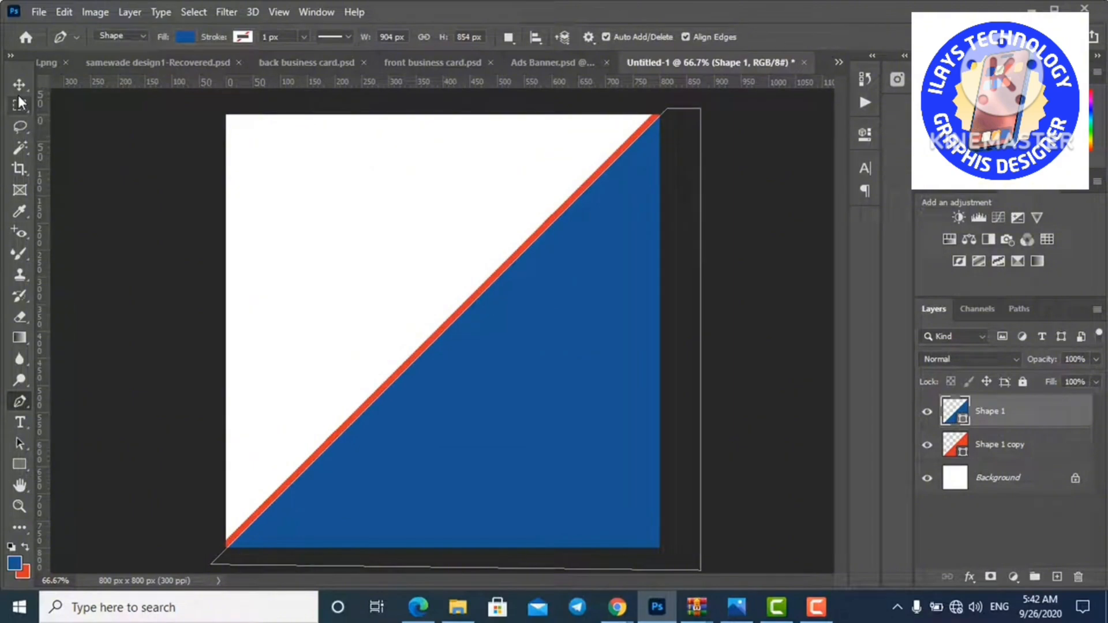
Activate the Rectangle tool and unlock the Background layer.
click(19, 86)
key(u)
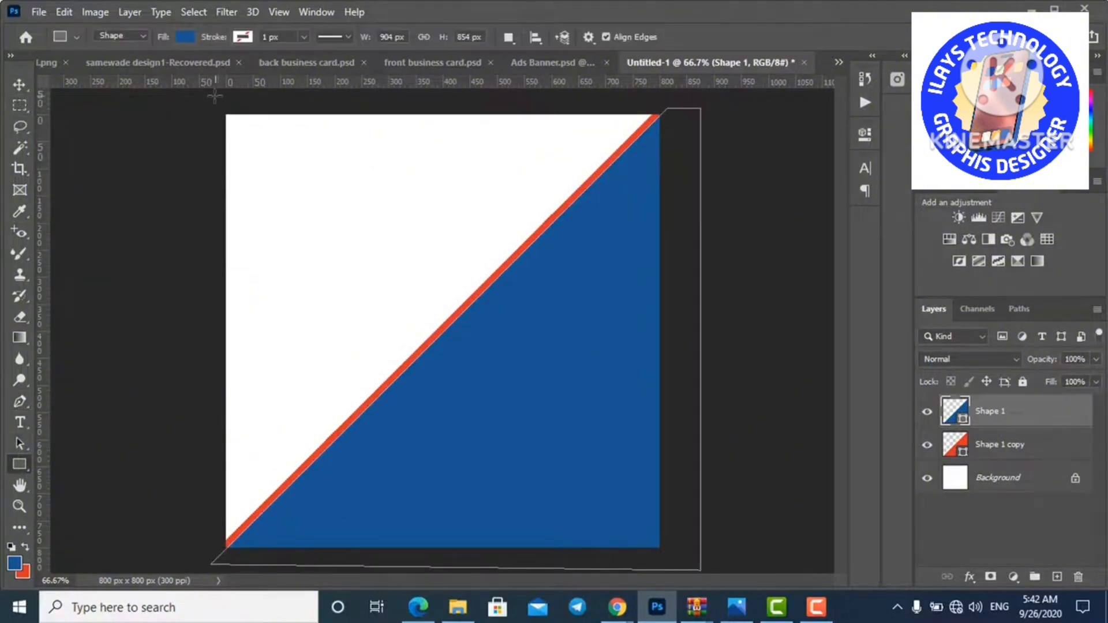
click(1076, 479)
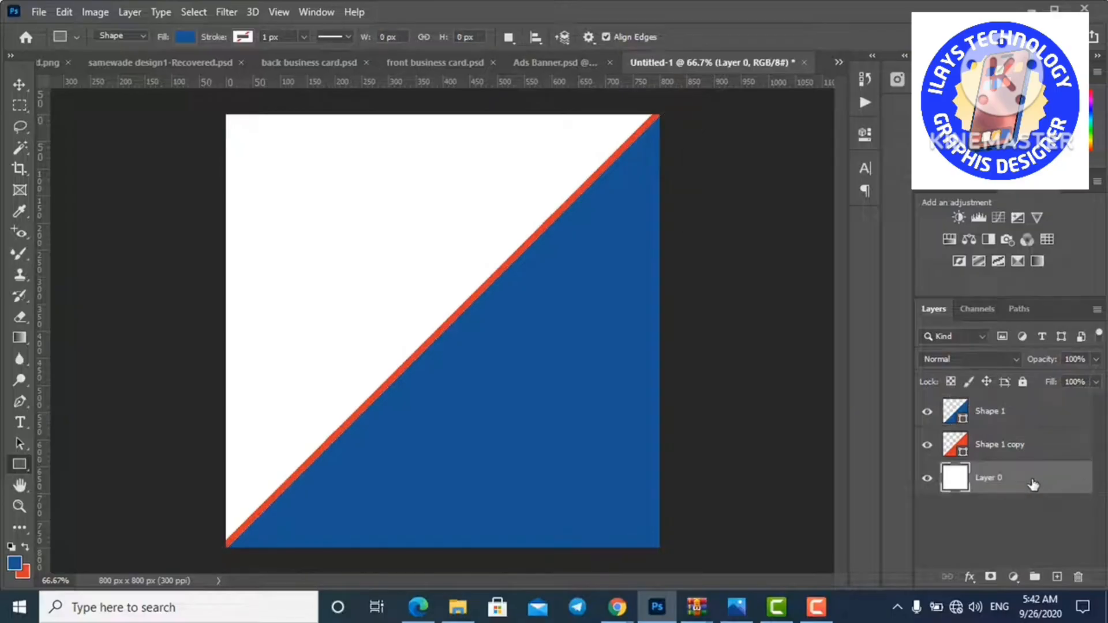
Add a Color Overlay of #f4f4f4 to Layer 0 to make the background off-white.
double_click(957, 480)
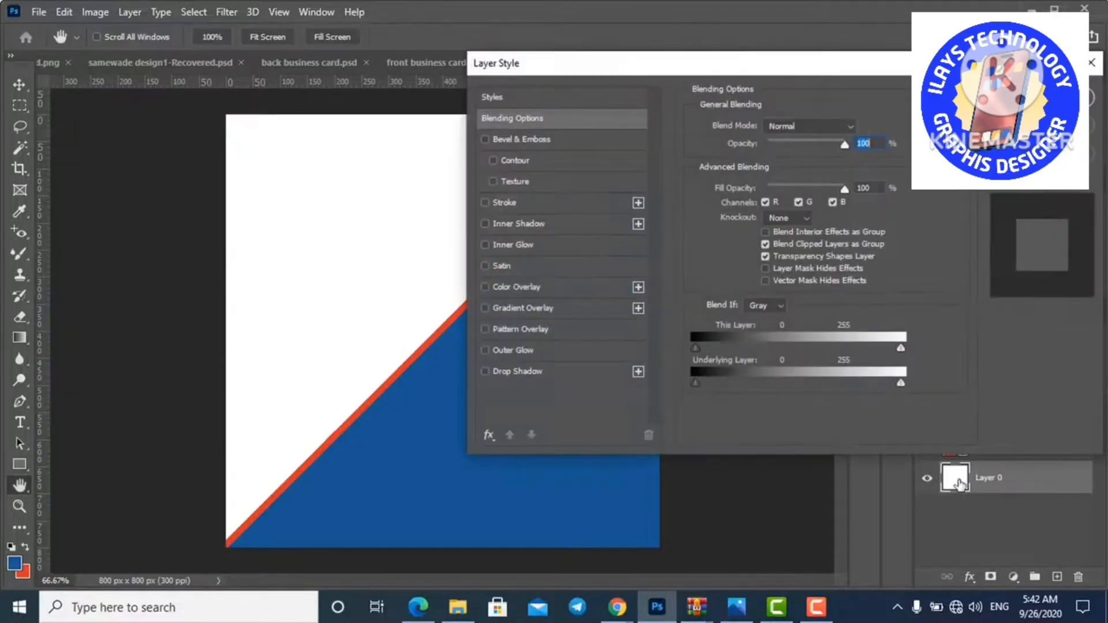
click(556, 288)
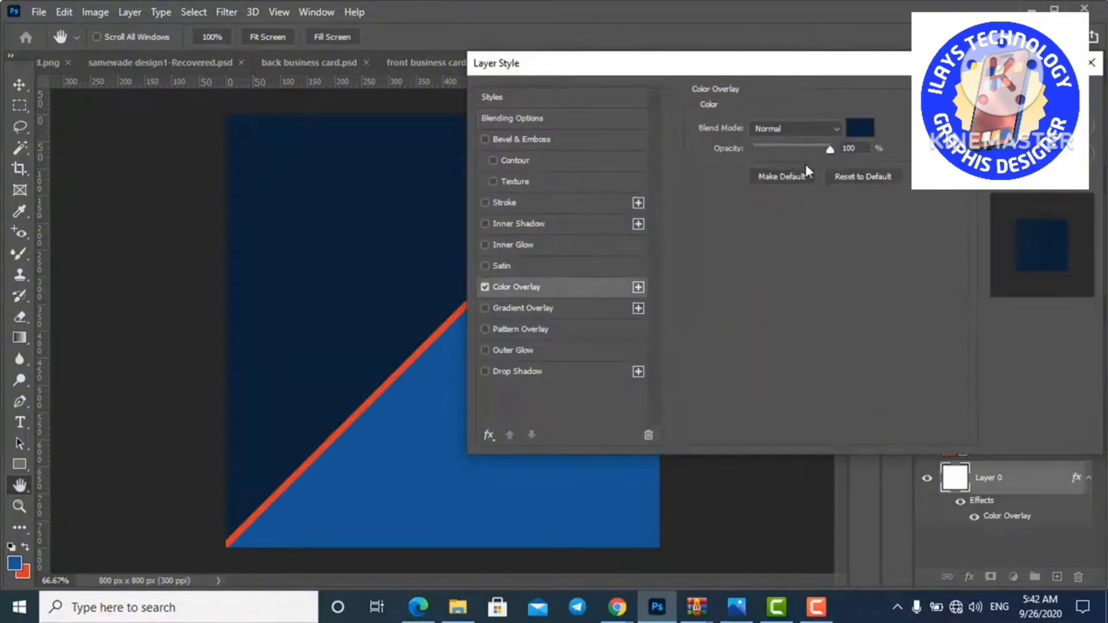
click(856, 131)
text(f4f4f4)
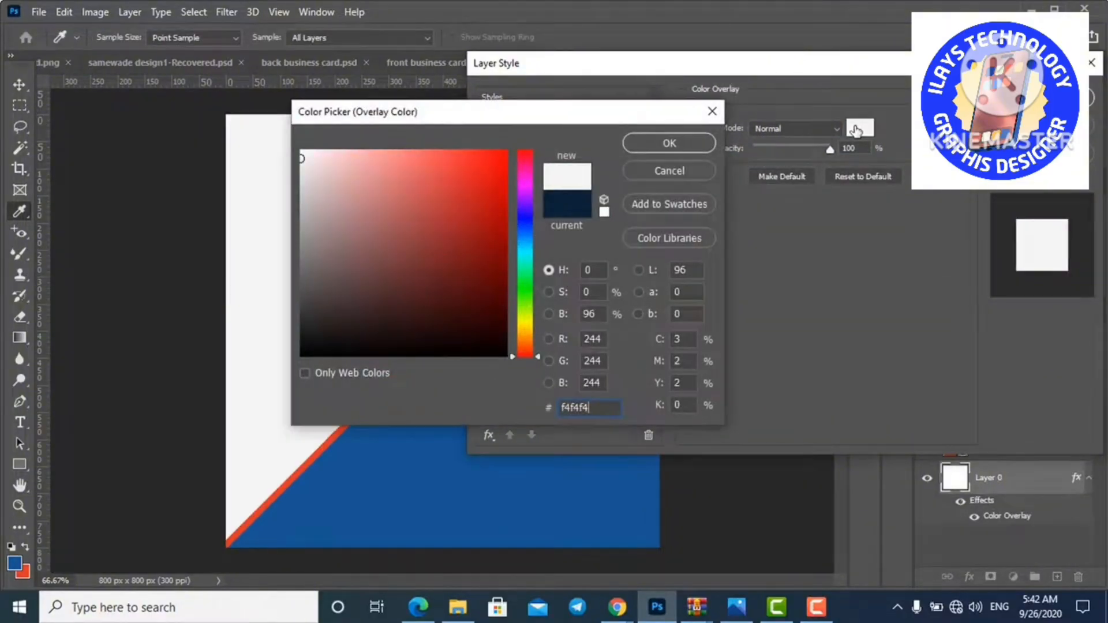
click(670, 143)
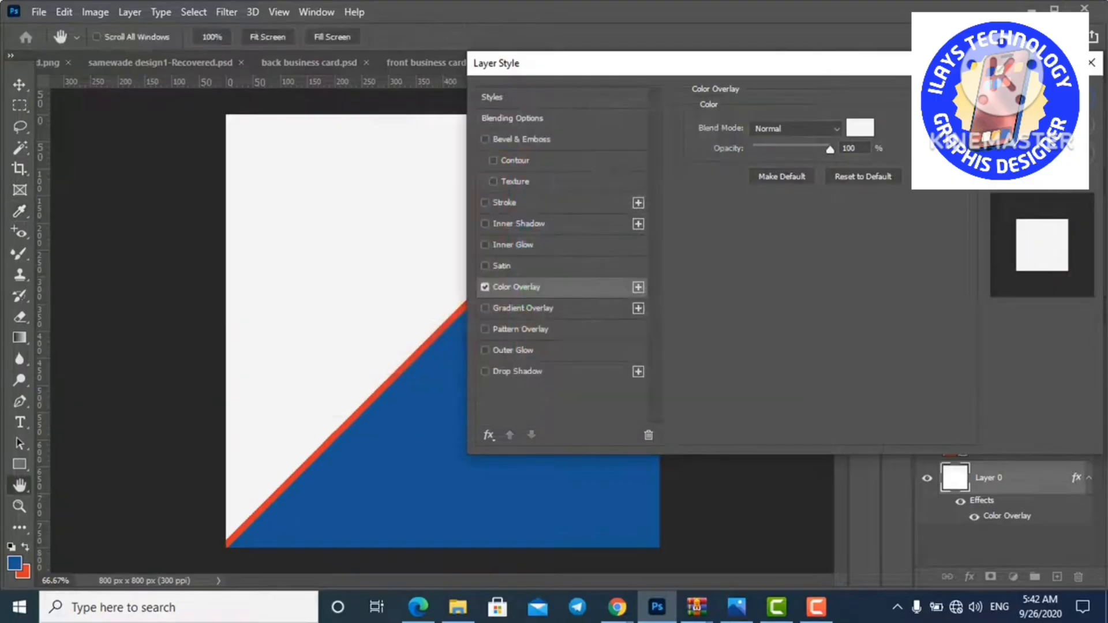
click(860, 128)
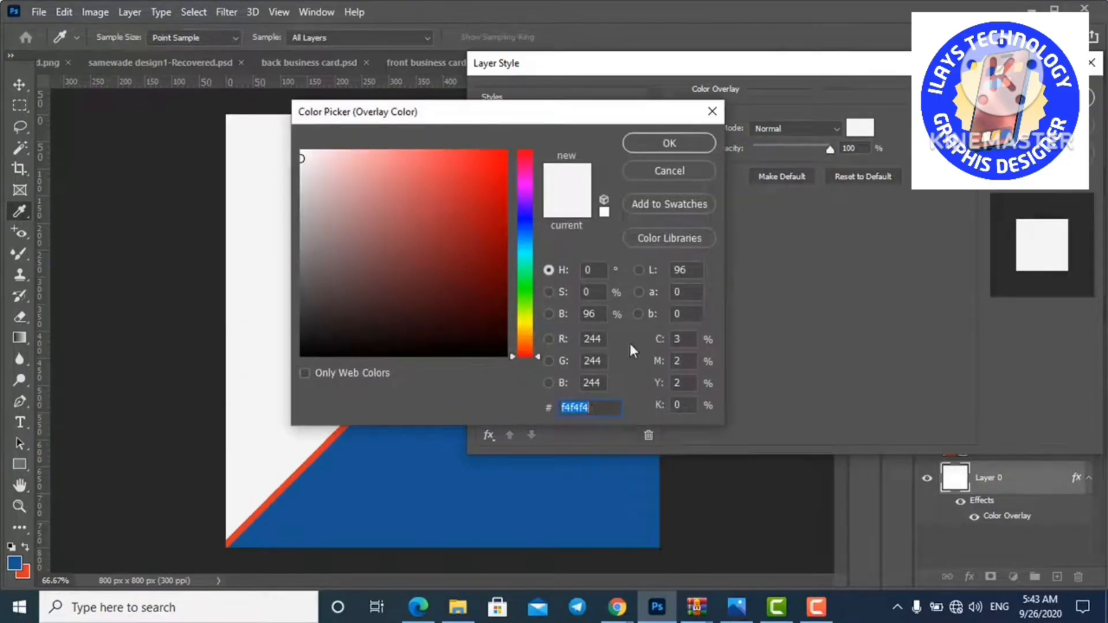
click(685, 144)
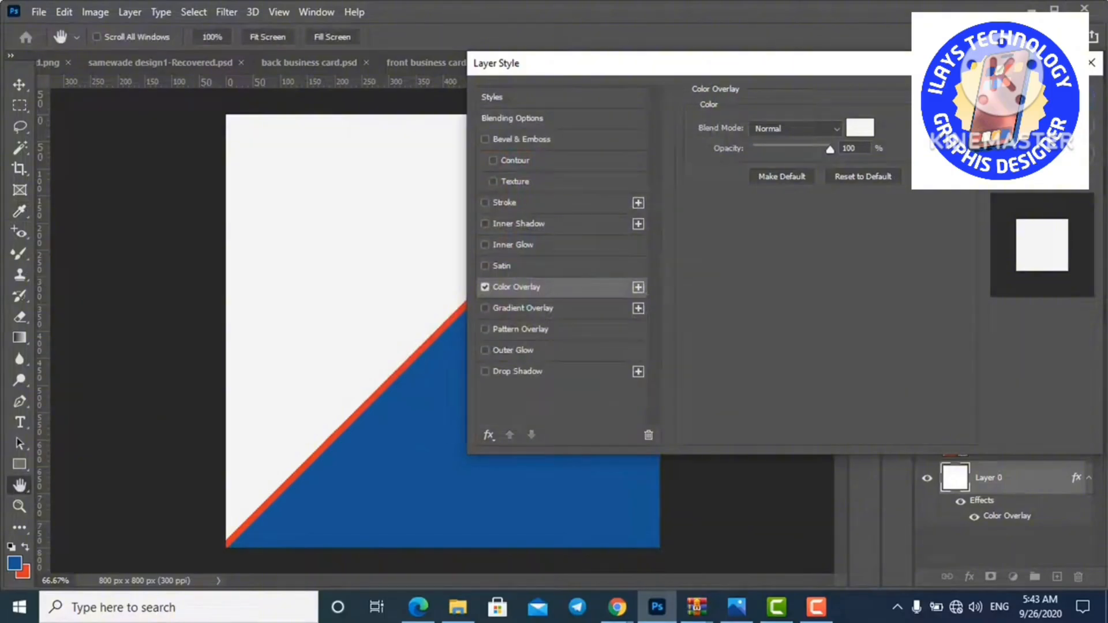
click(1036, 91)
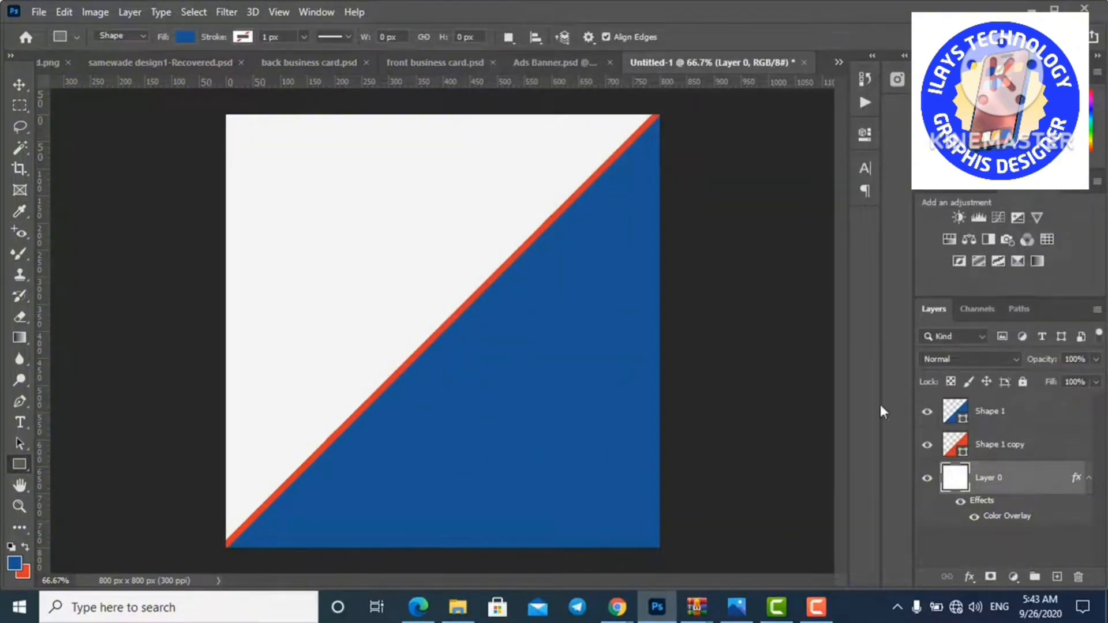
click(20, 84)
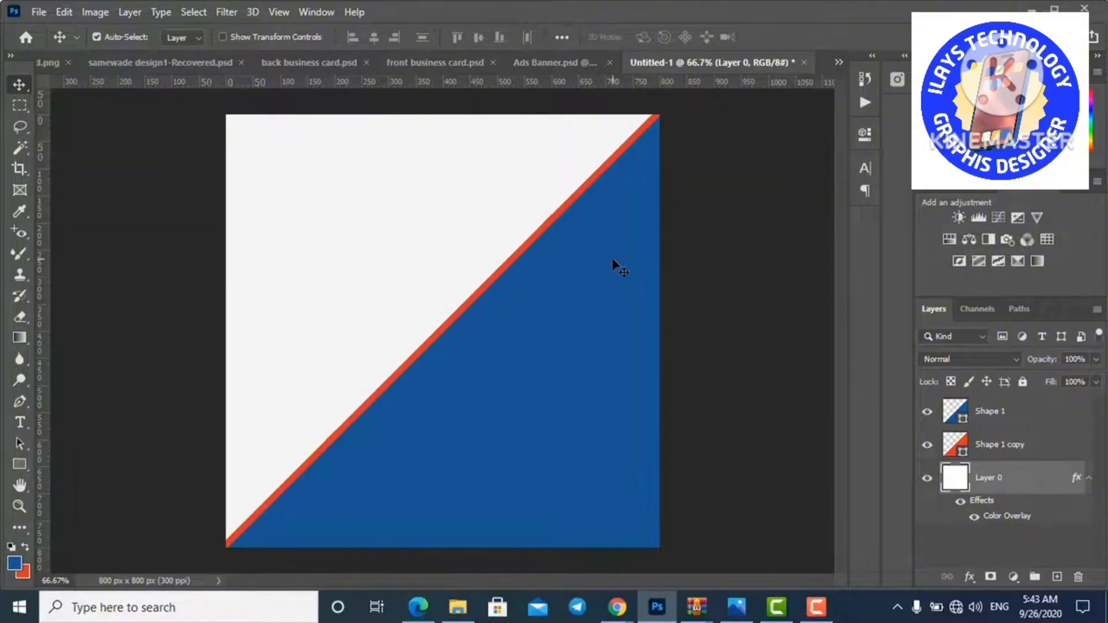
drag(521, 366, 438, 191)
drag(635, 183, 614, 99)
key(ctrl+z)
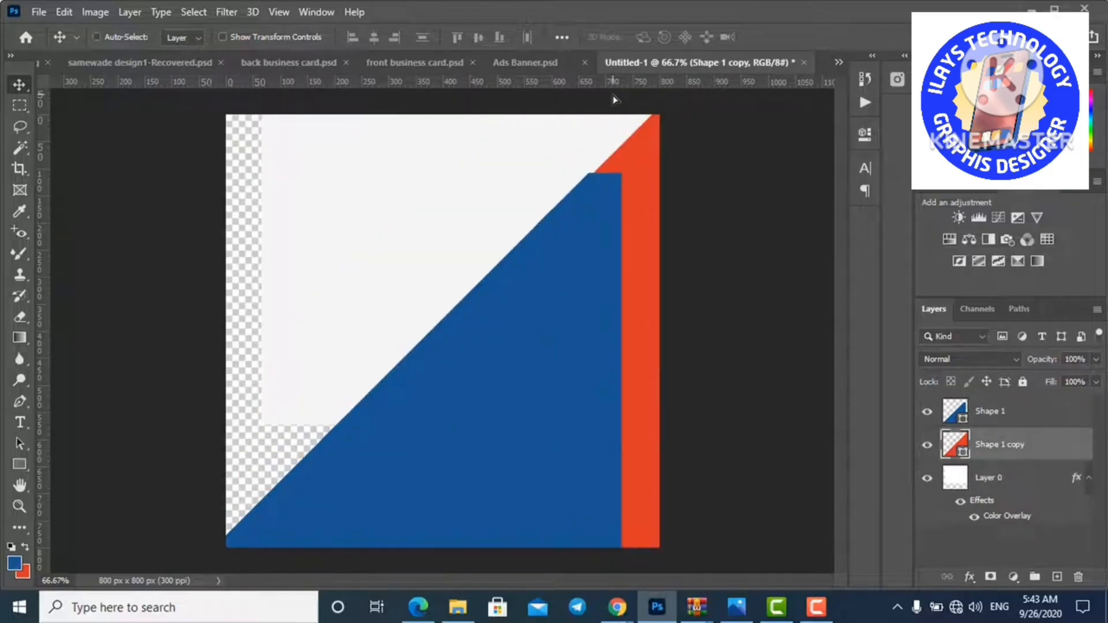
key(ctrl+z)
key(ctrl+z)
key(ctrl+z)
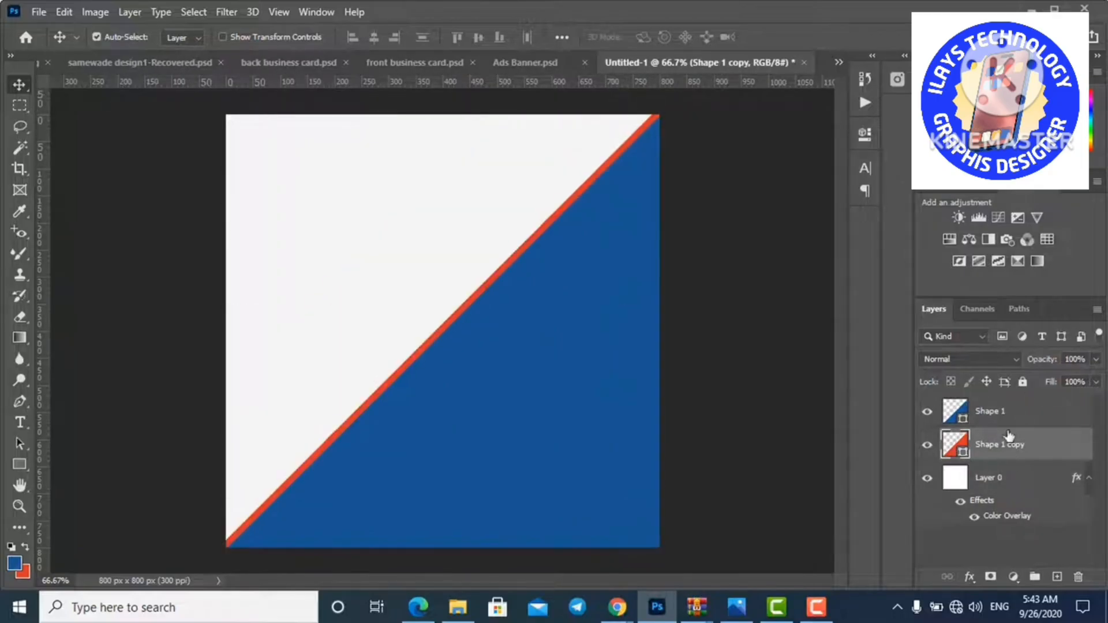
Lock the orange-red shape layer, the blue shape layer and Layer 0 completely.
click(1022, 382)
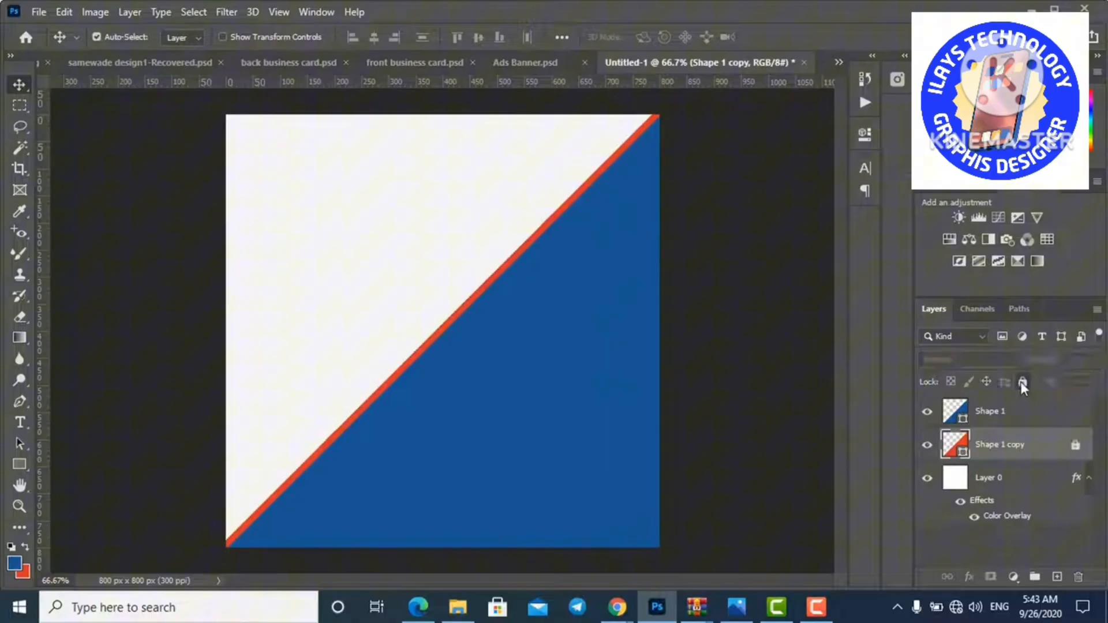
click(1020, 426)
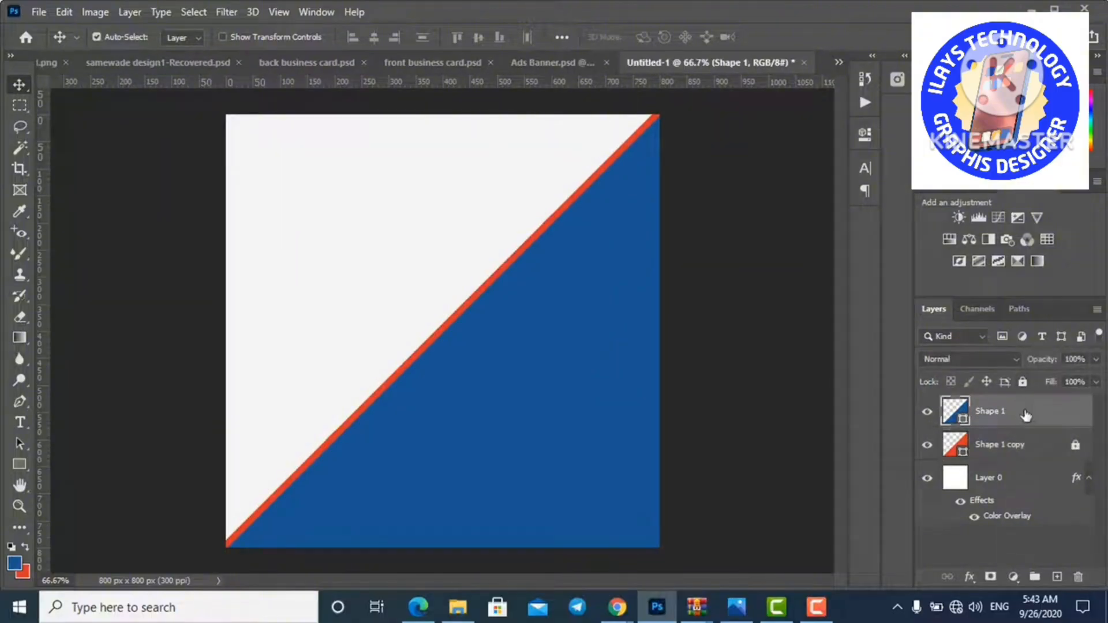
click(1022, 382)
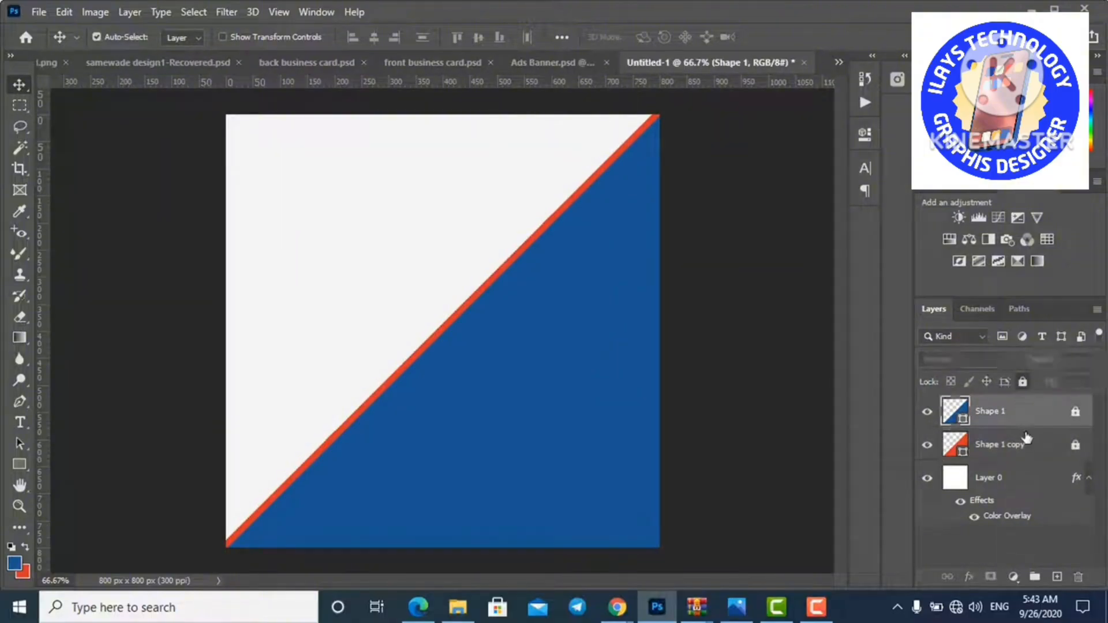
click(1038, 490)
click(1022, 381)
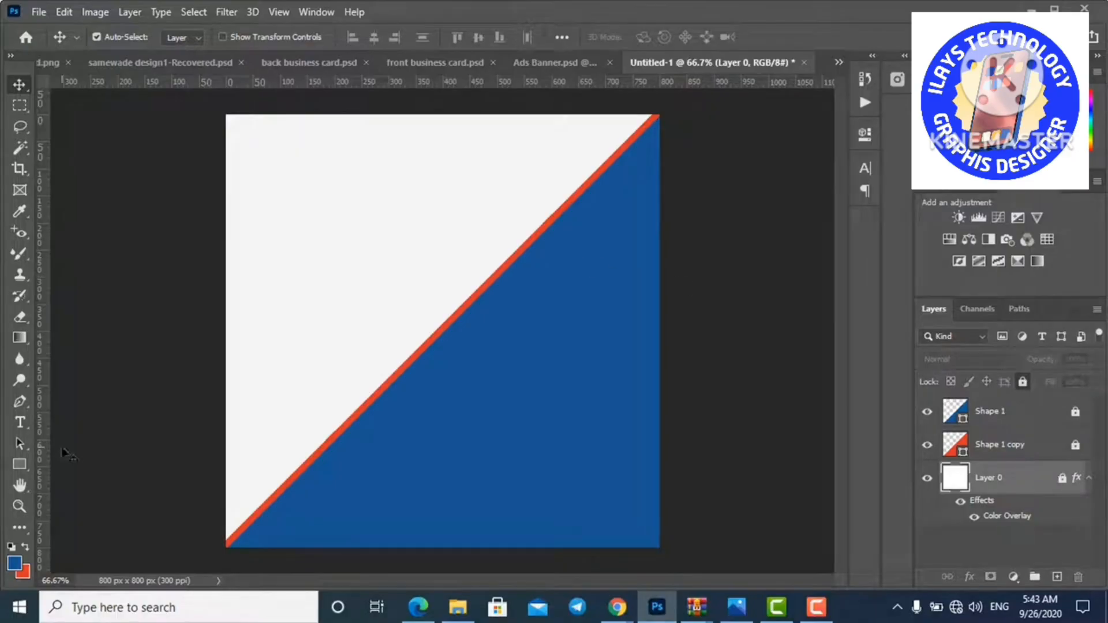
Draw a square of about 730 × 730 px inside the canvas and bring its layer above the blue shape.
click(20, 464)
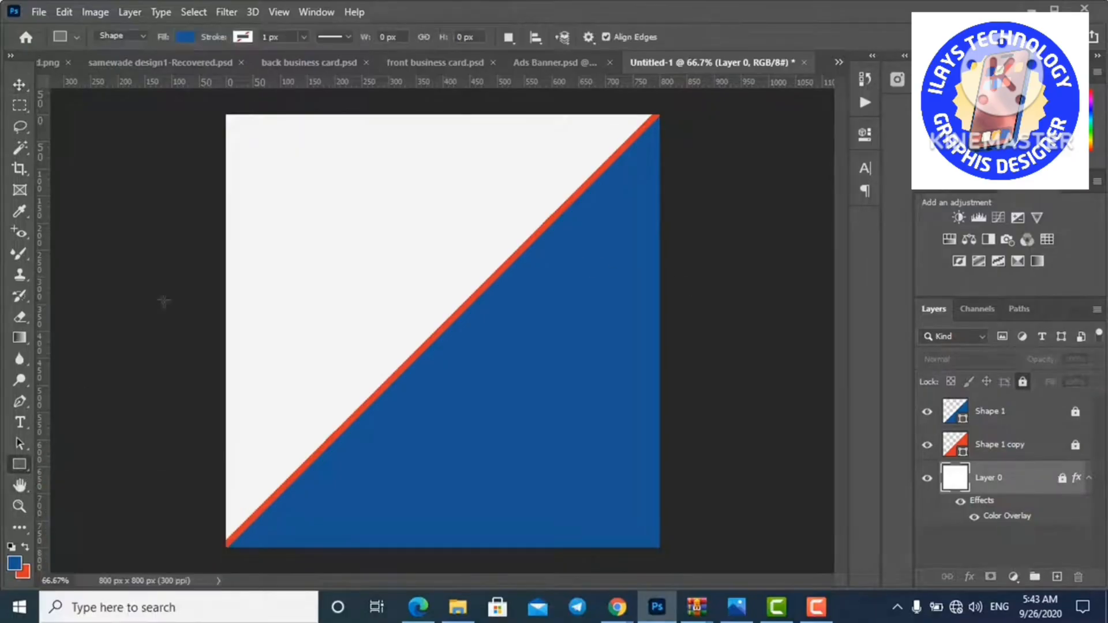
scroll(164, 302, up, 1)
drag(243, 133, 679, 617)
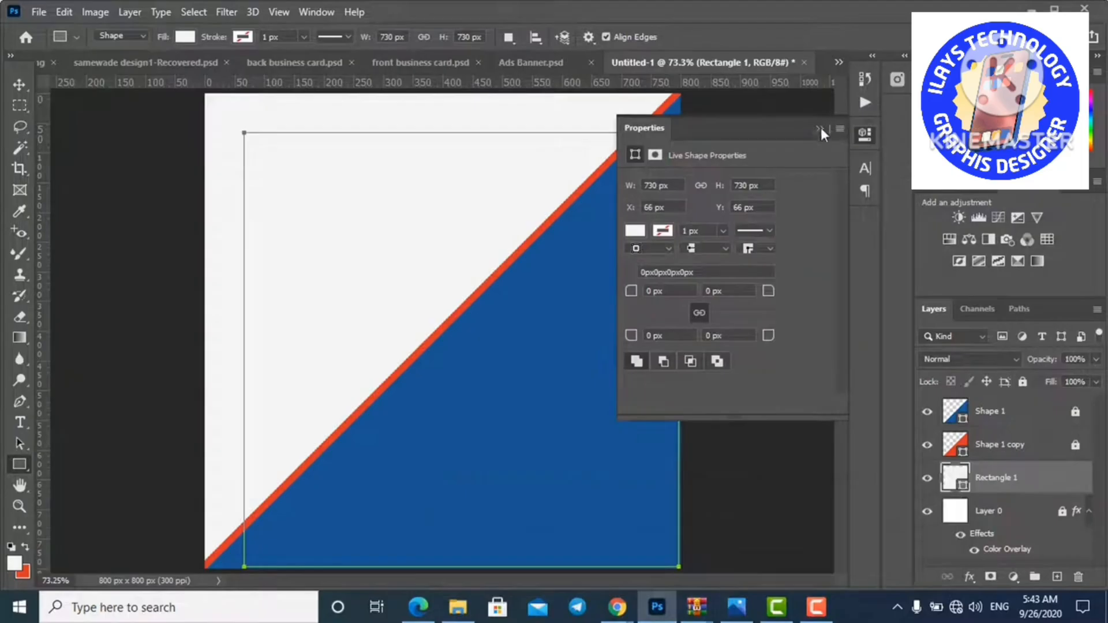
click(819, 129)
drag(1049, 489, 1025, 399)
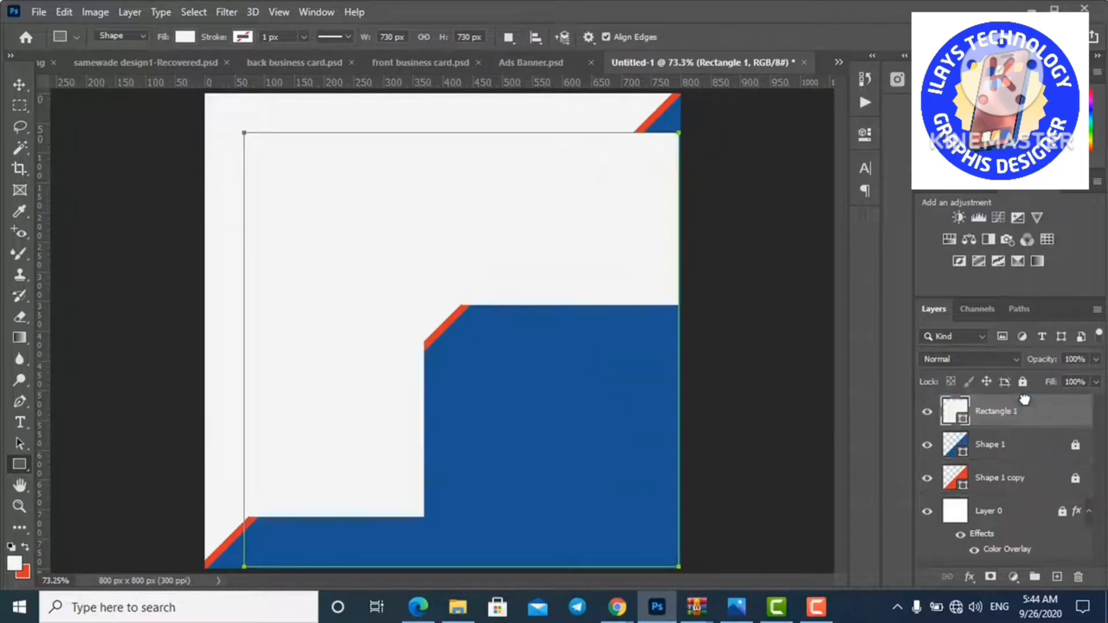
Remove the square's fill and give it a stroke in the recently used blue.
click(185, 37)
click(90, 67)
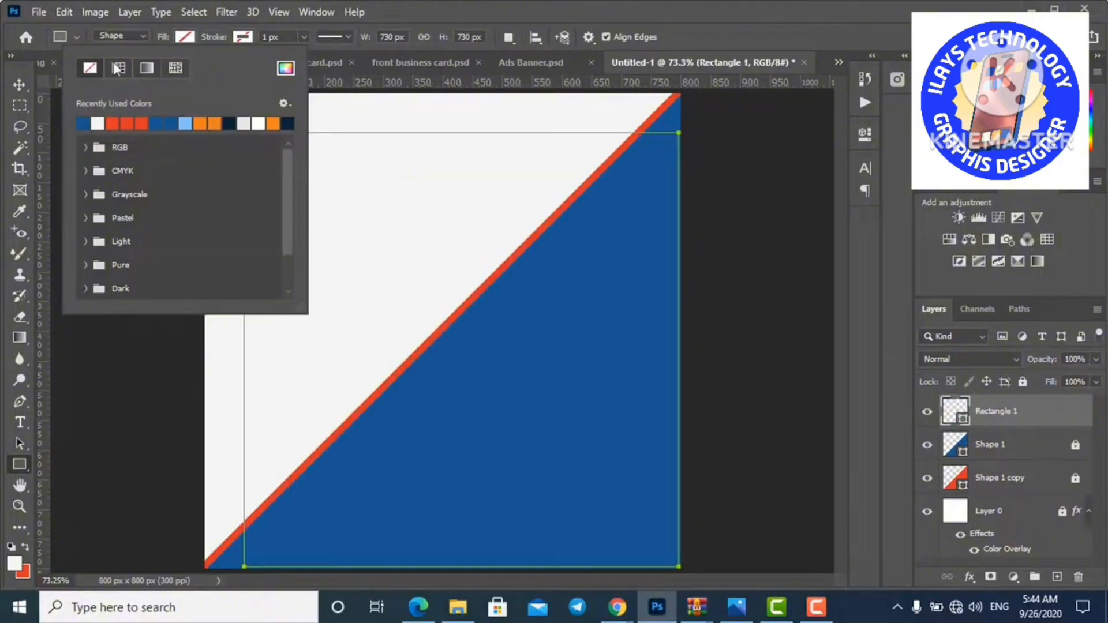
click(242, 36)
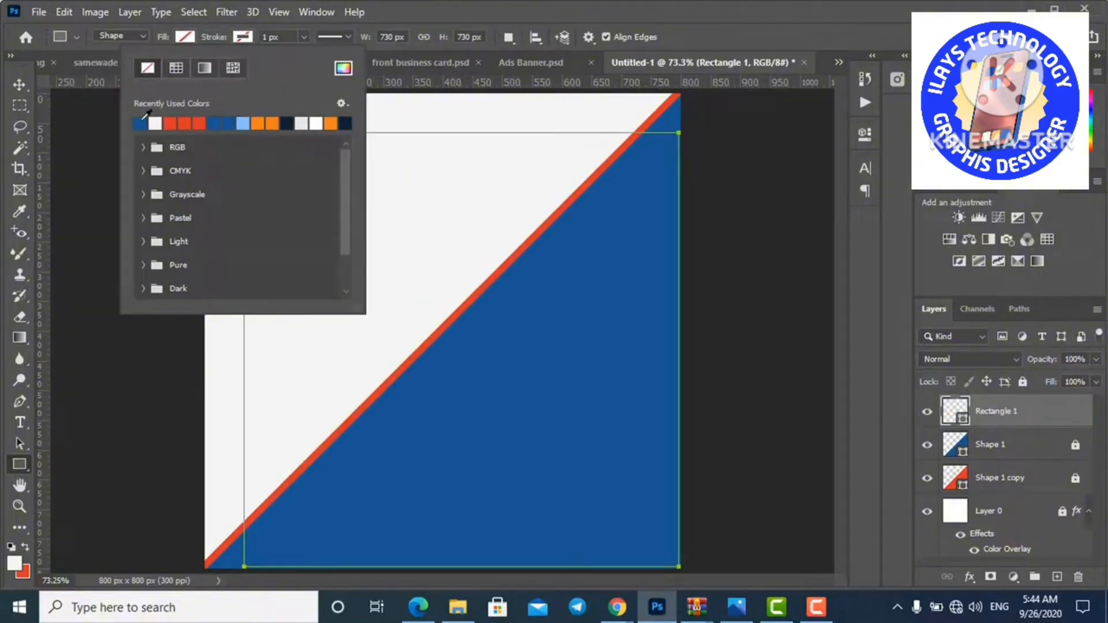
click(141, 120)
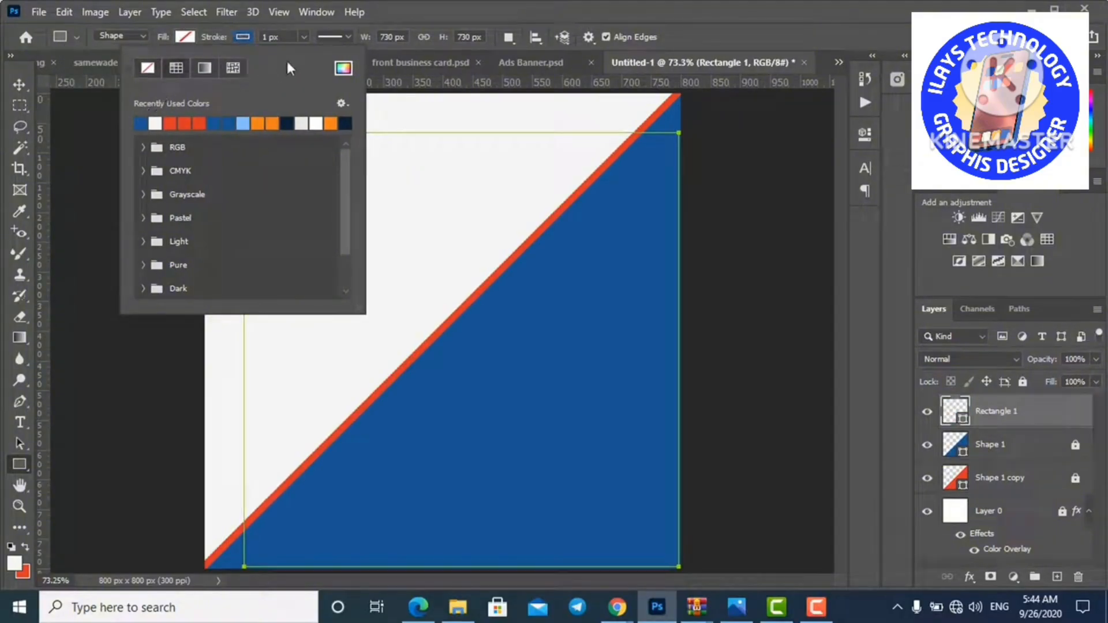
Set the square's stroke width to 3 px and its line style to dashed.
click(303, 37)
key(Up)
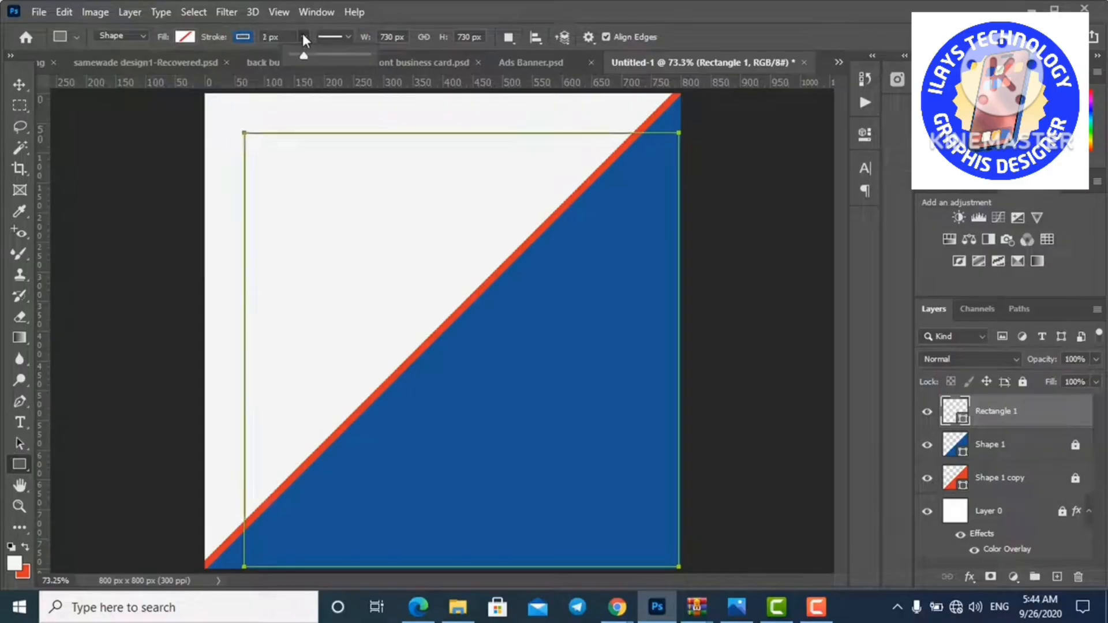
key(Up)
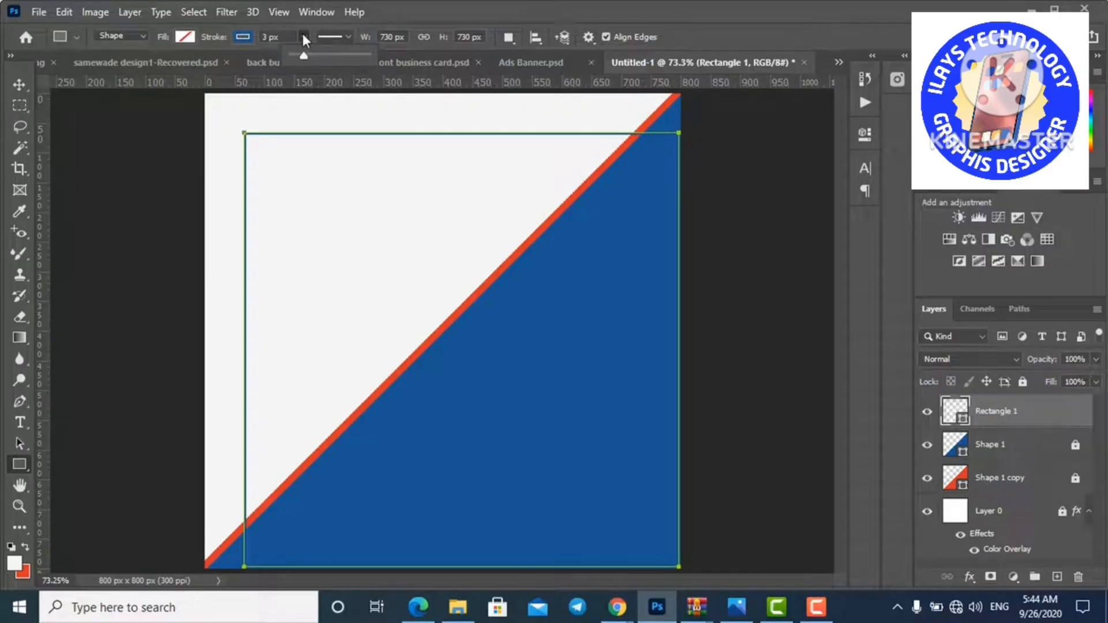
click(347, 37)
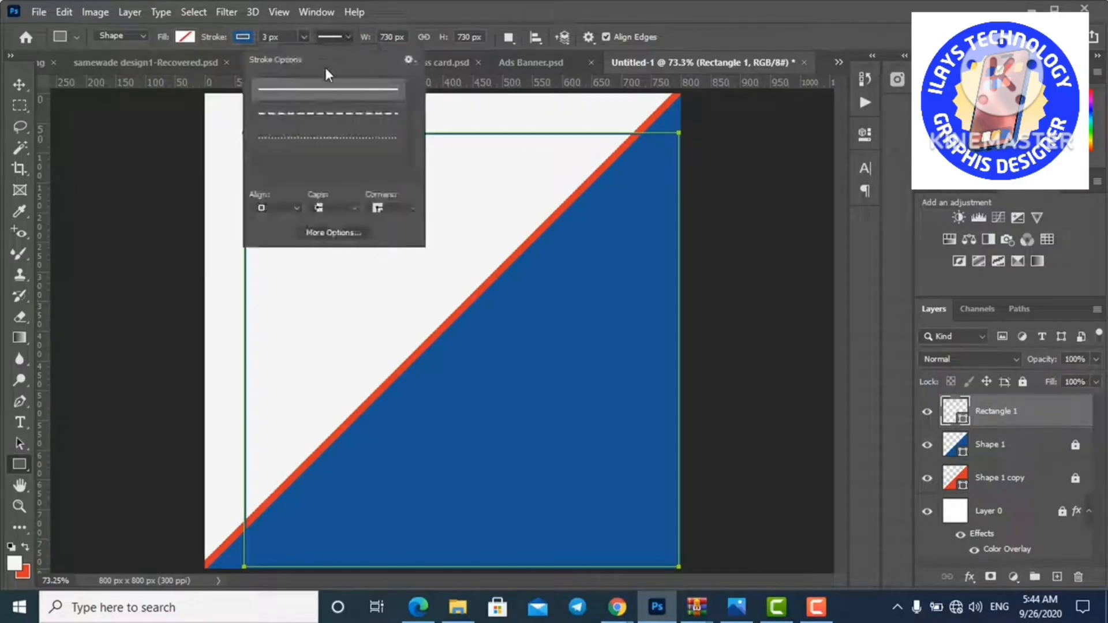
click(342, 115)
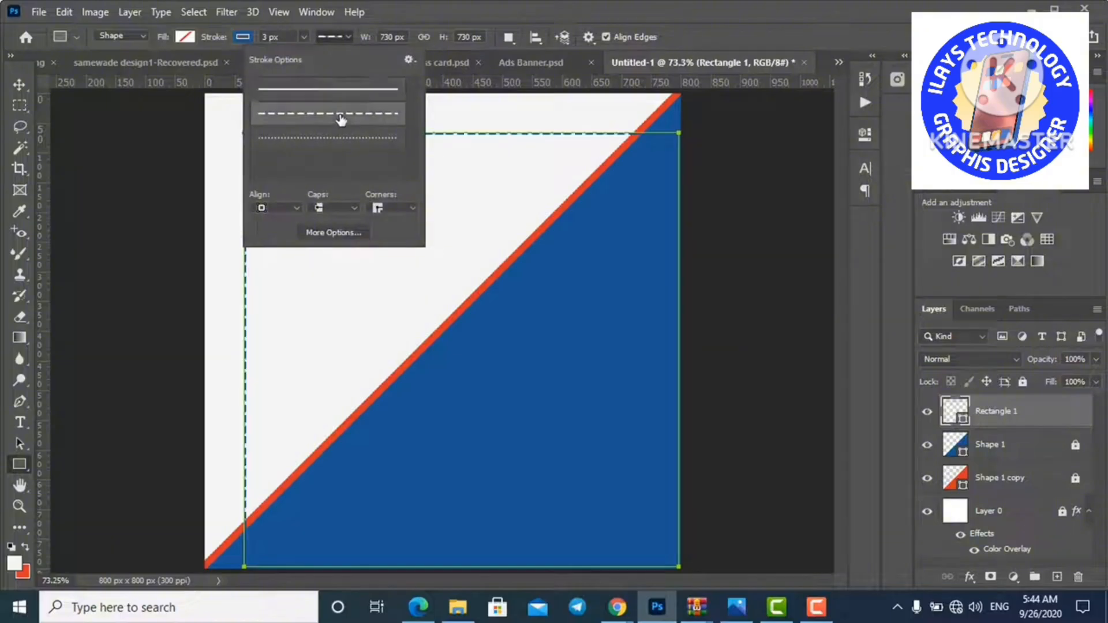
Move the dashed square up and left, centre it horizontally on the whole canvas, and clear the selection.
click(19, 85)
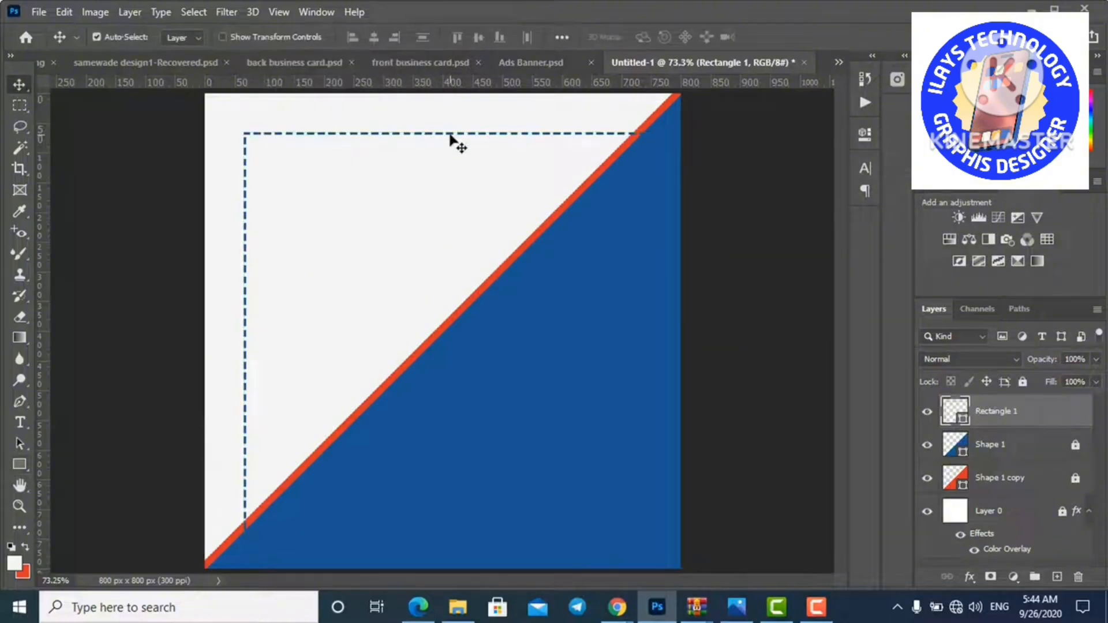
drag(451, 139, 422, 116)
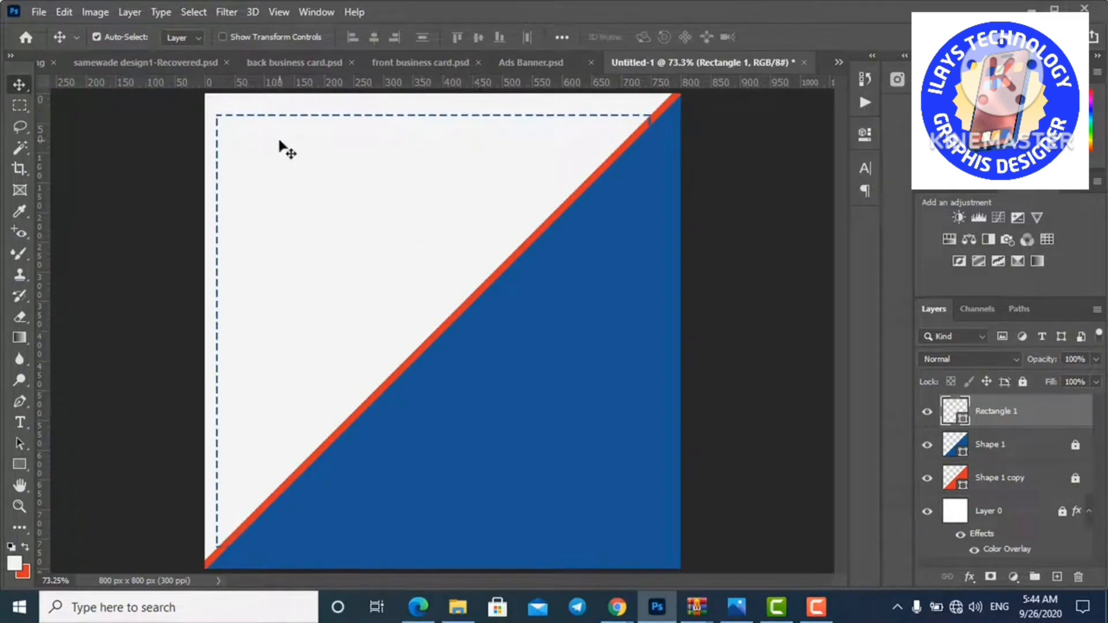
click(193, 14)
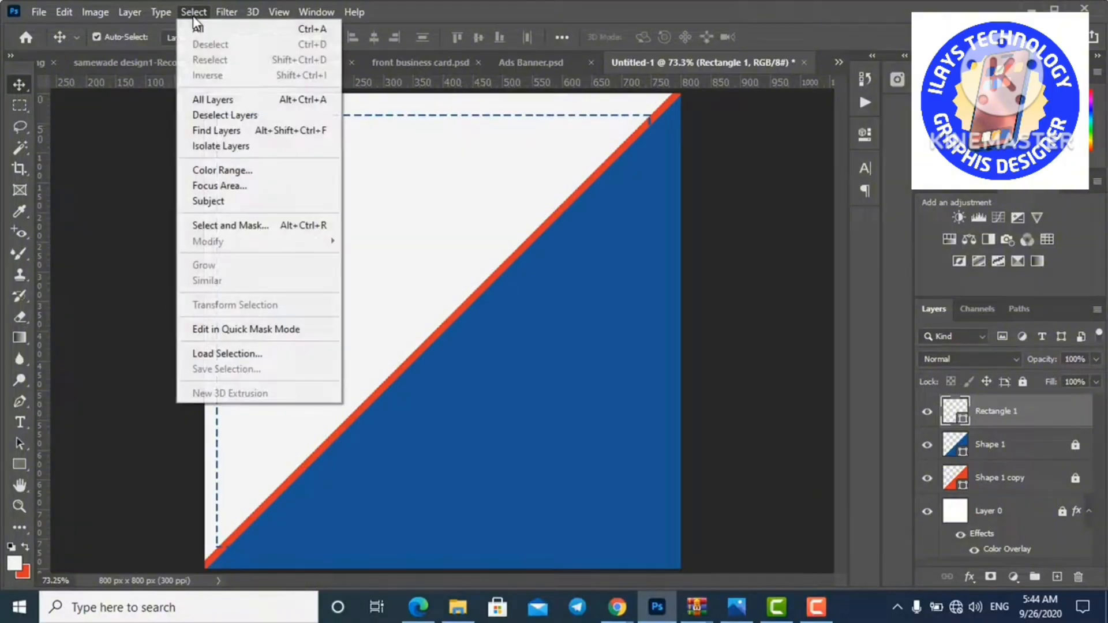
click(211, 29)
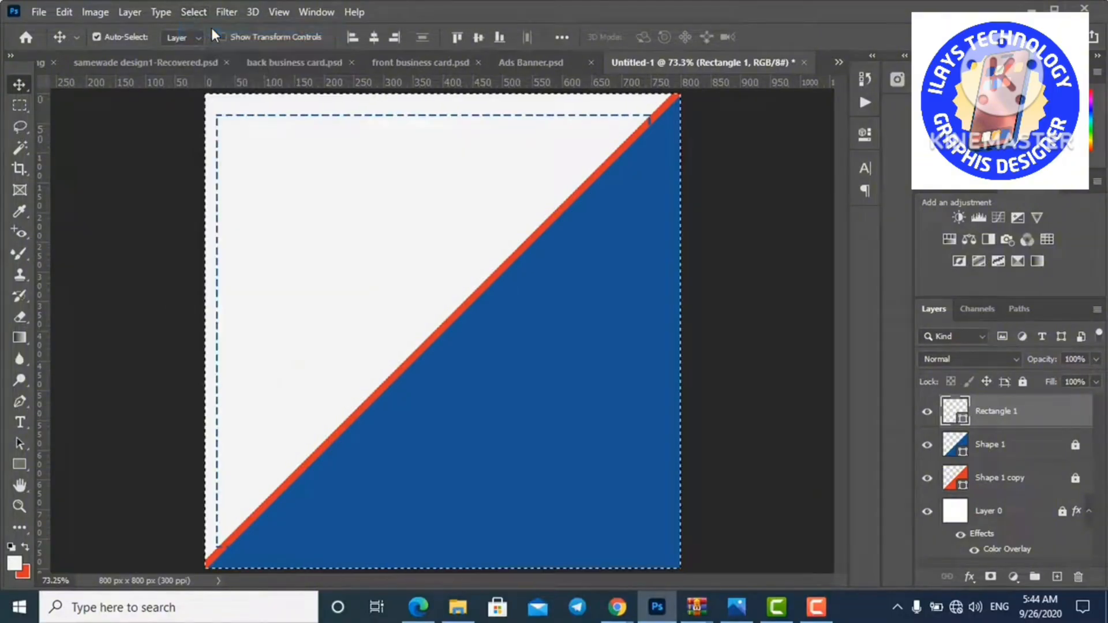
click(374, 38)
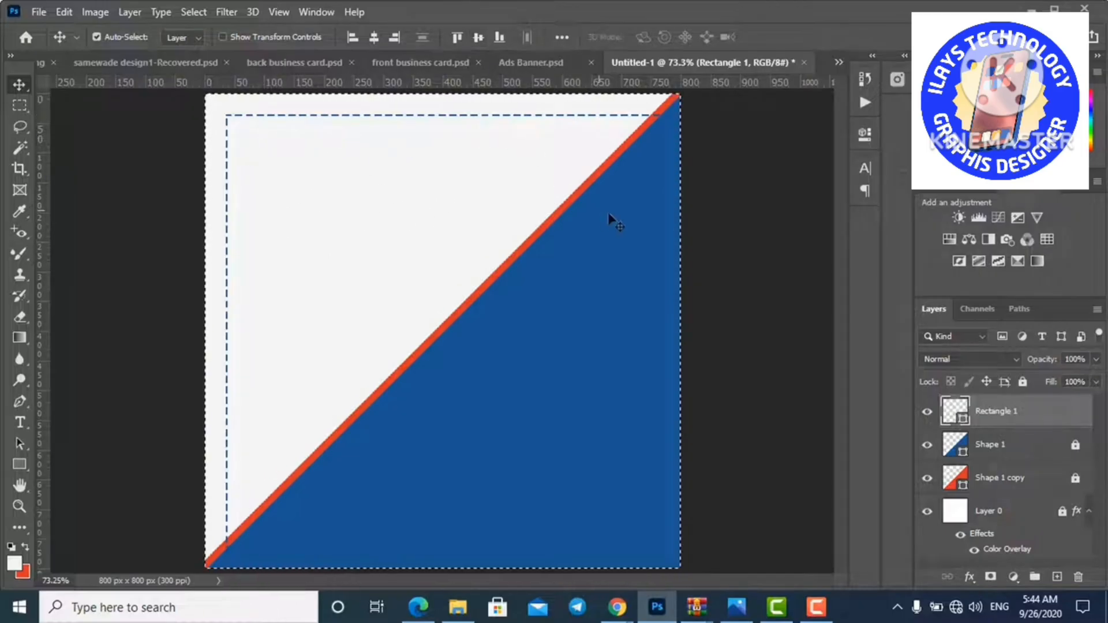
key(ctrl+d)
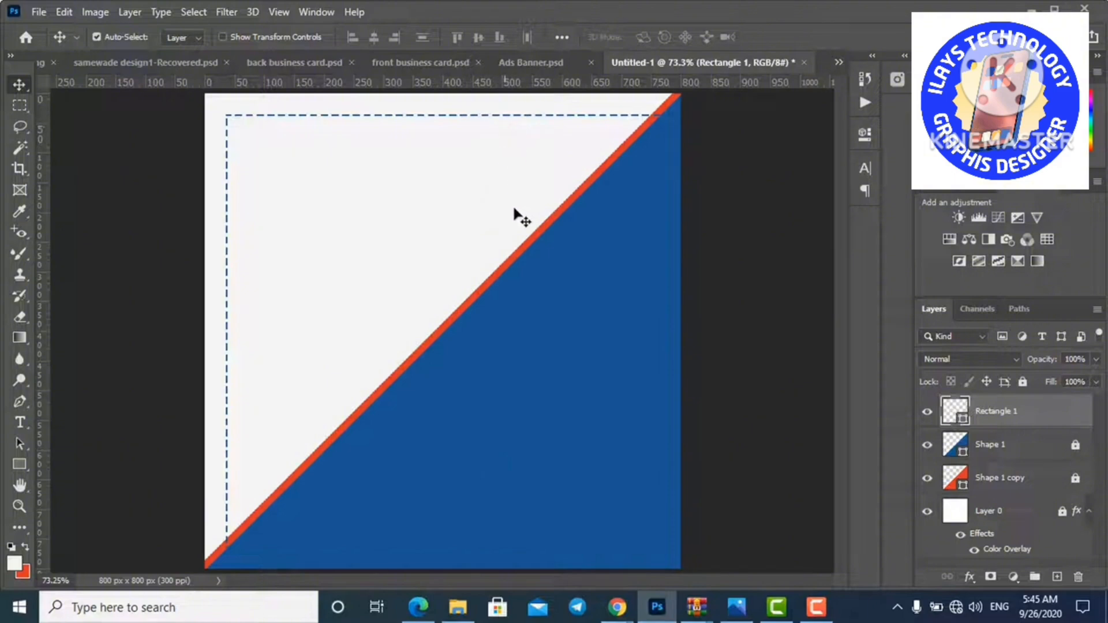
Check the finished banner mockup in Photos, return to Photoshop and recolour the dashed square's stroke orange-red.
click(737, 607)
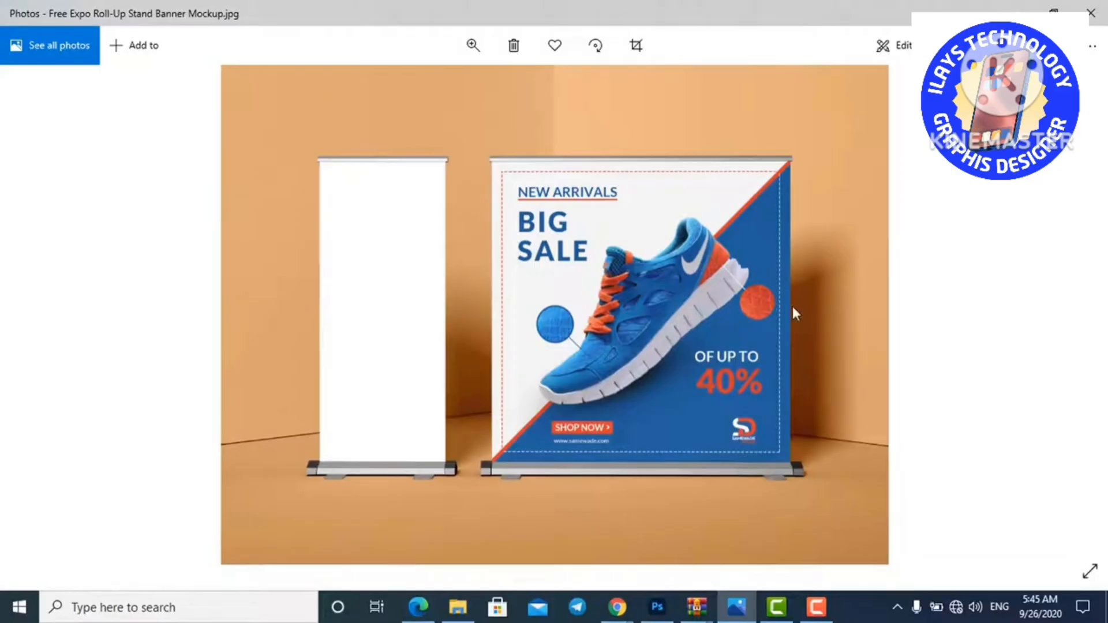
click(1016, 10)
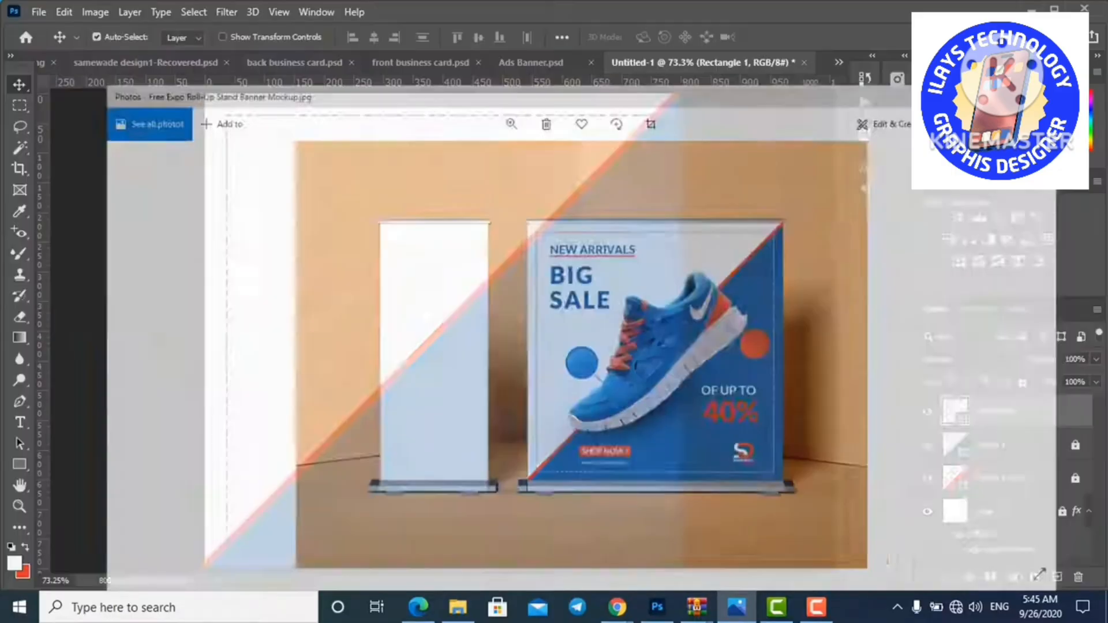
key(u)
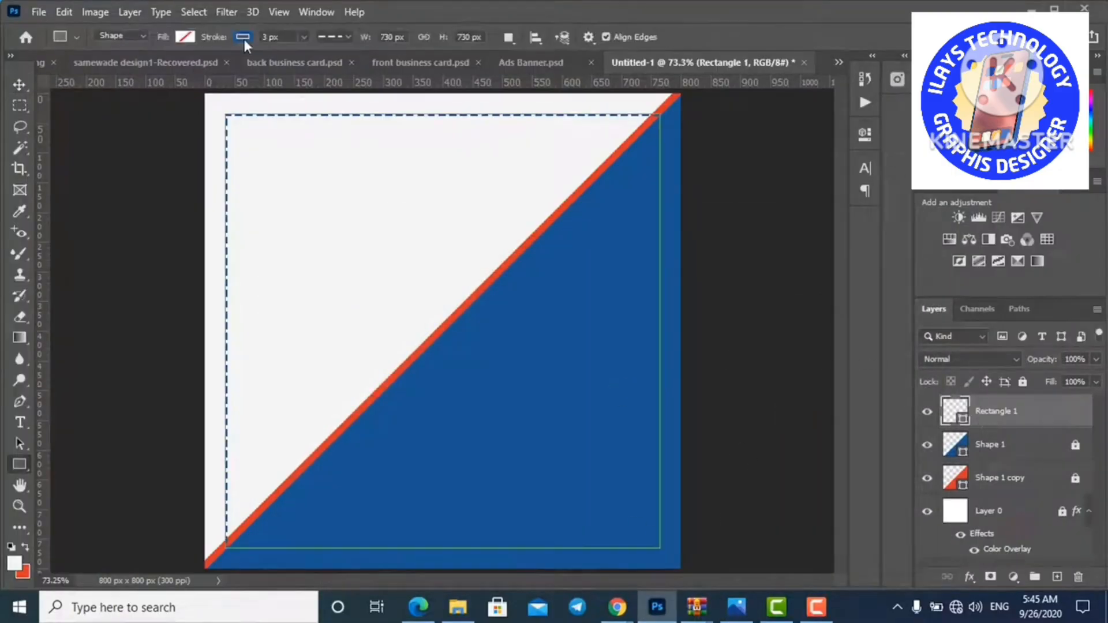
click(243, 37)
click(175, 121)
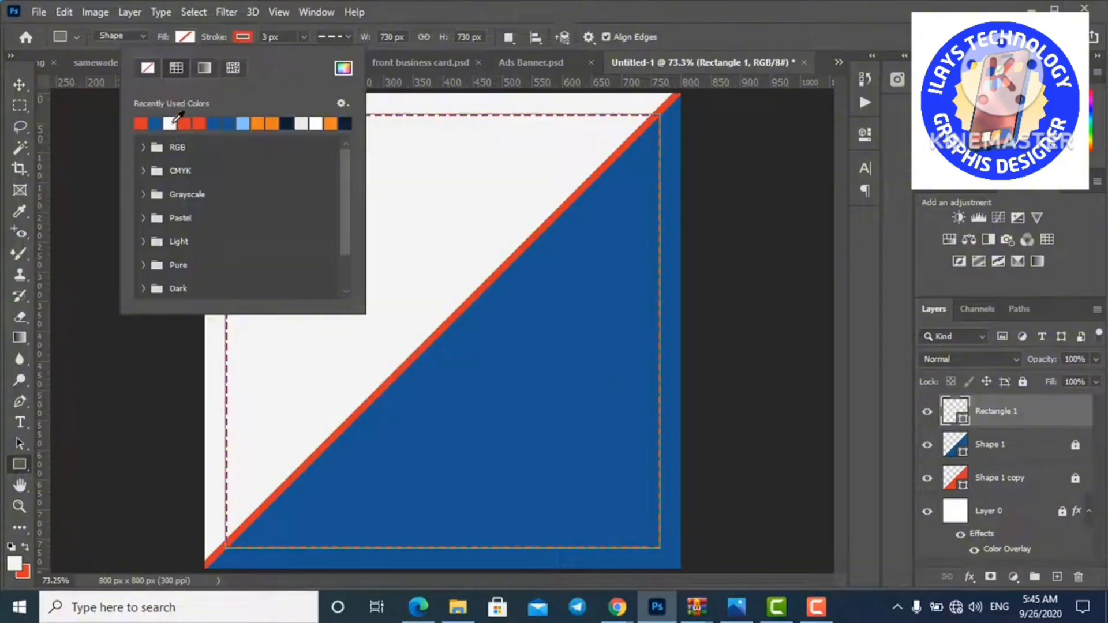
click(13, 82)
click(13, 82)
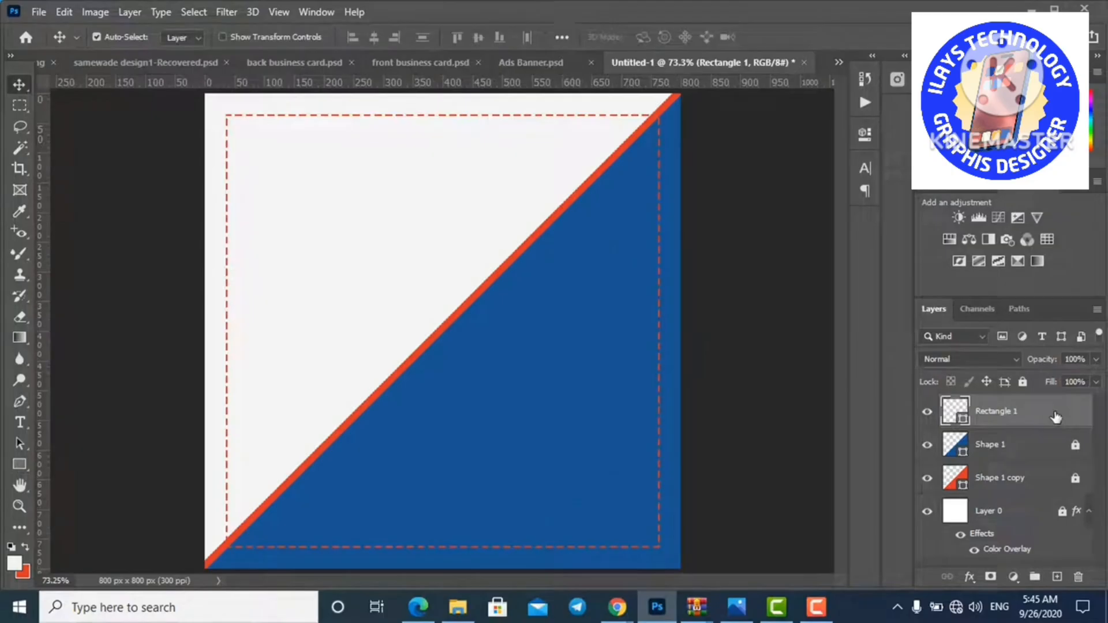
Duplicate the dashed square's layer and recolour the copy's stroke with the recently used white.
key(ctrl+j)
key(ctrl+z)
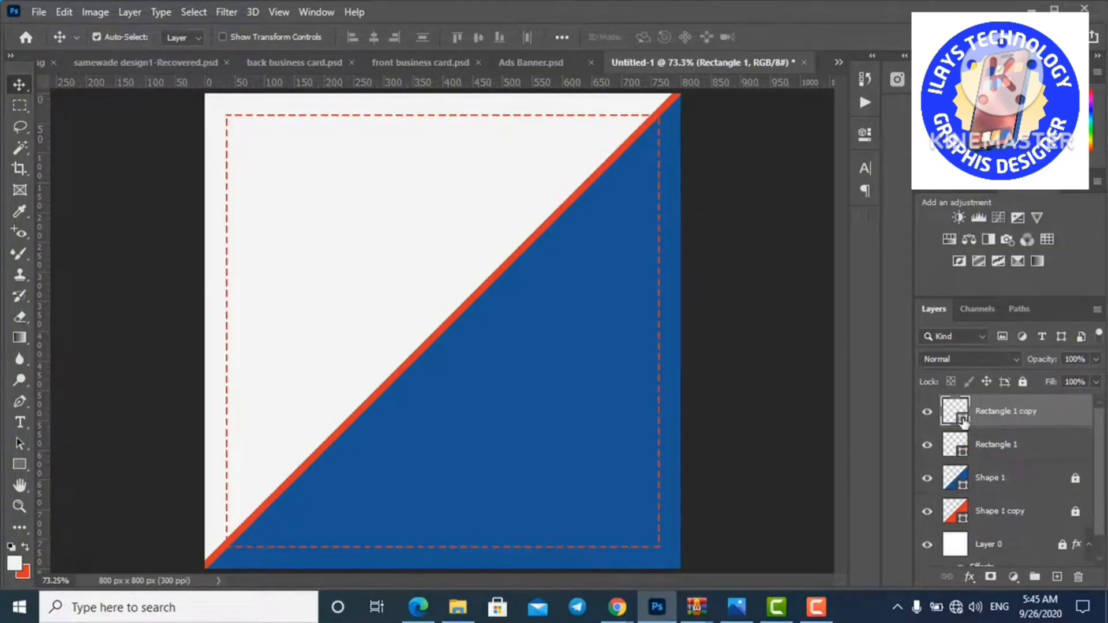
double_click(962, 421)
key(Escape)
click(15, 463)
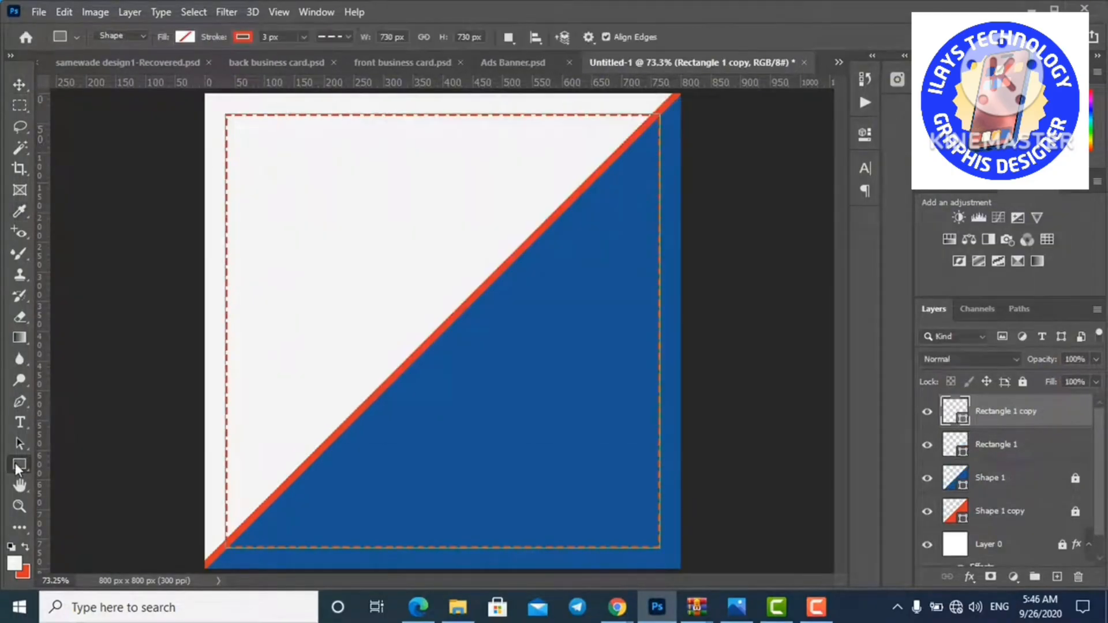
click(243, 37)
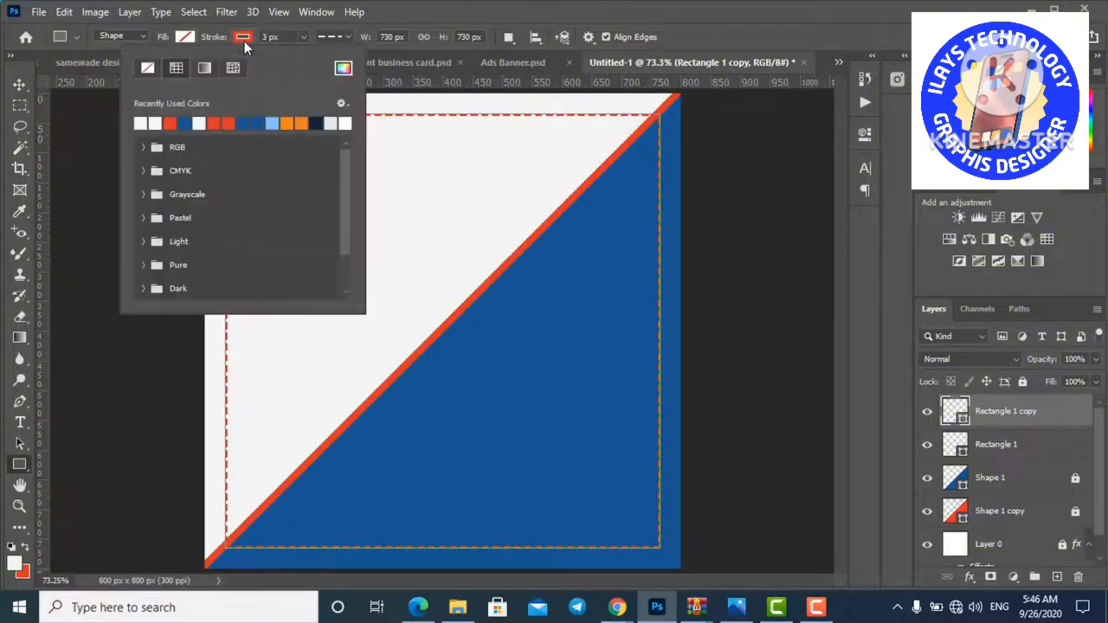
click(141, 121)
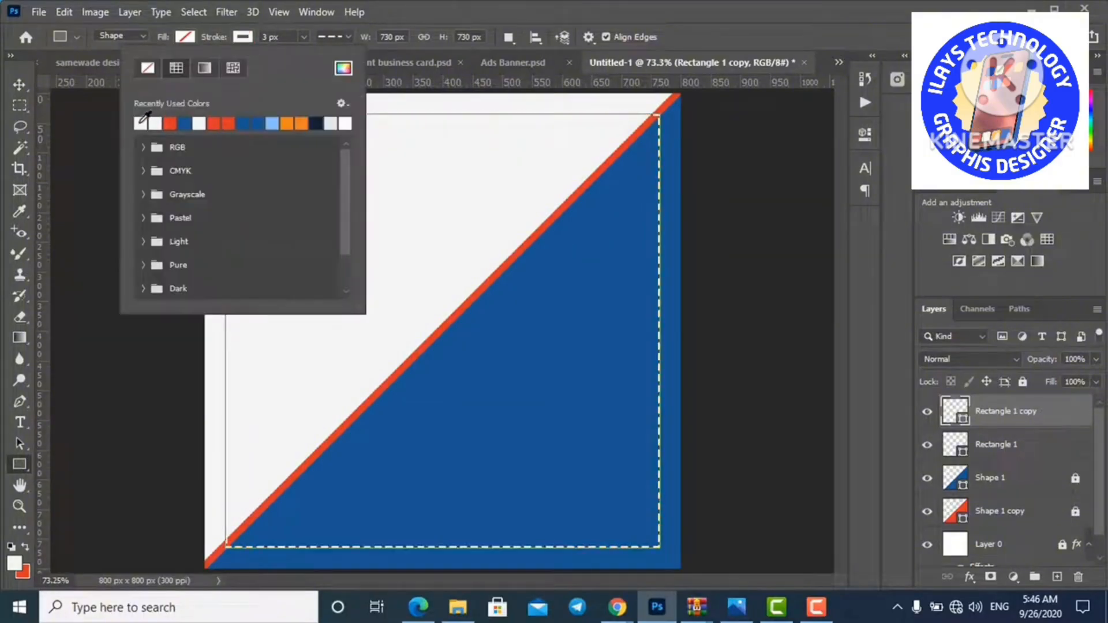
click(22, 91)
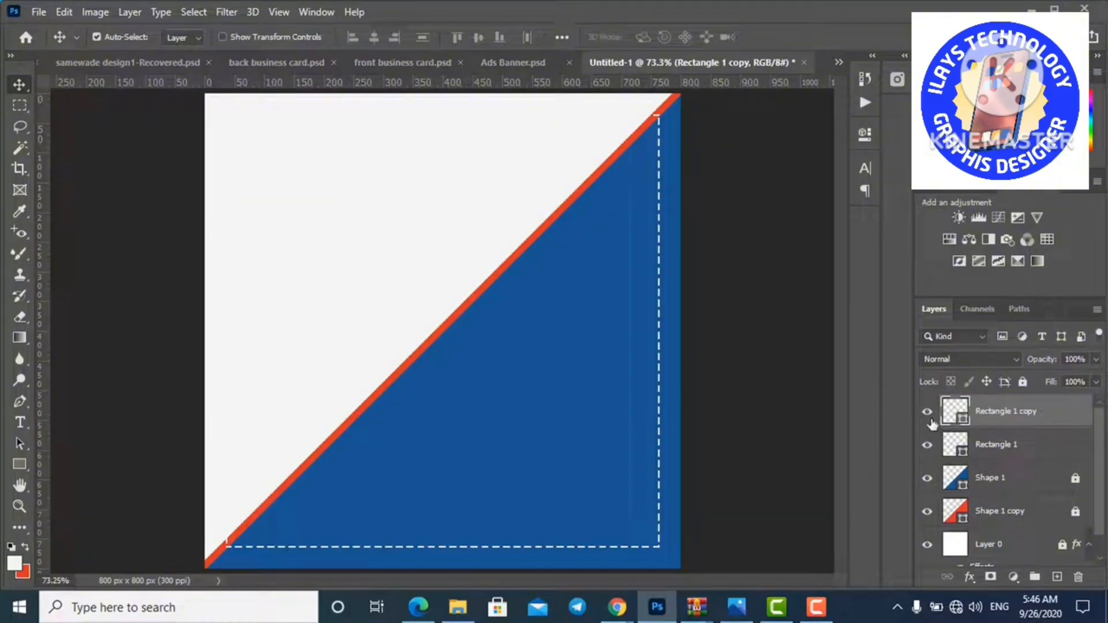
Rasterize the white dashed copy and outline the blue triangle along the diagonal with a Polygonal Lasso selection.
right_click(1049, 411)
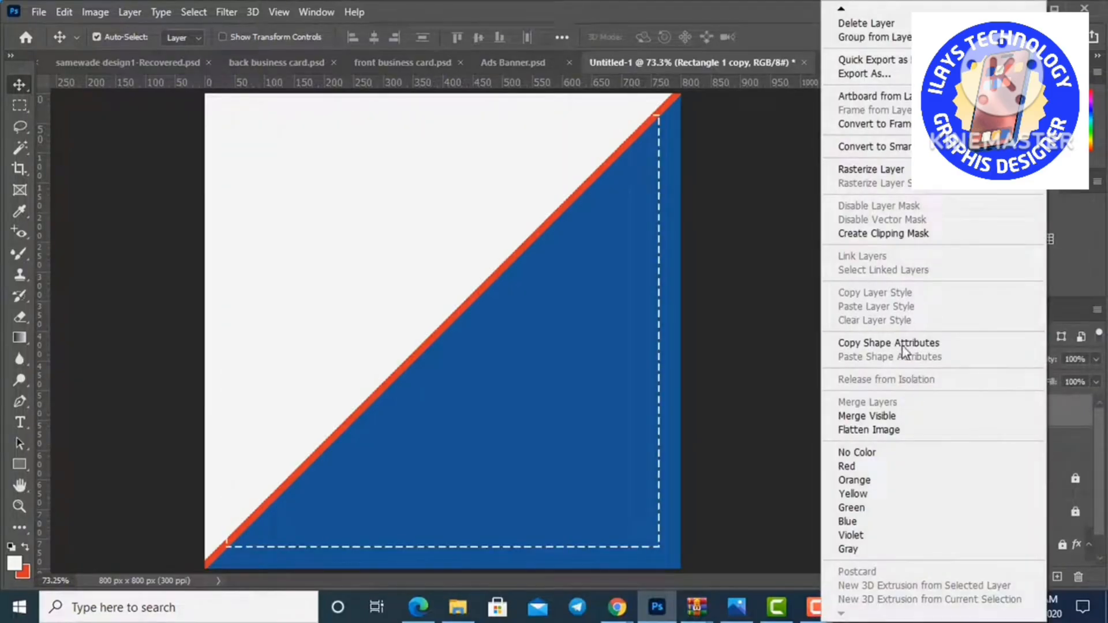
click(895, 173)
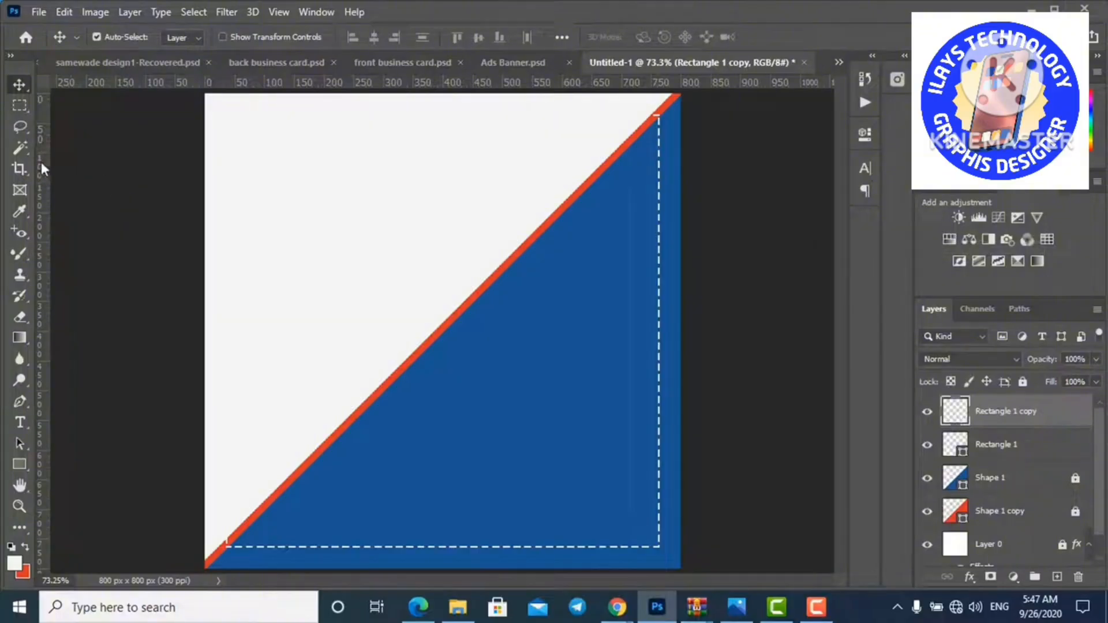
right_click(20, 127)
click(97, 145)
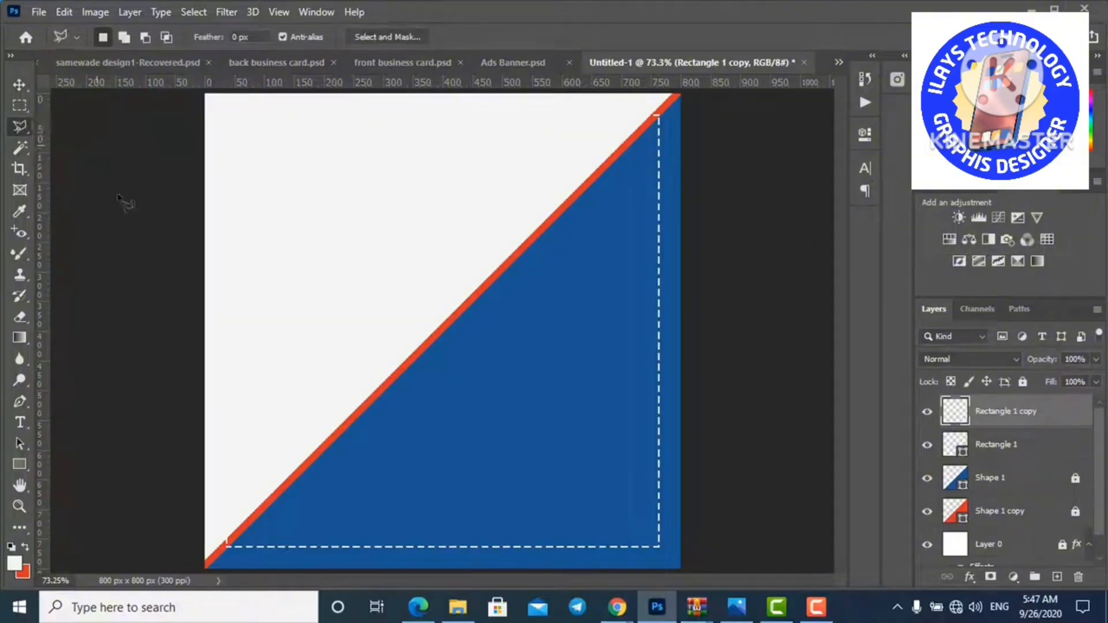
key(ctrl+plus)
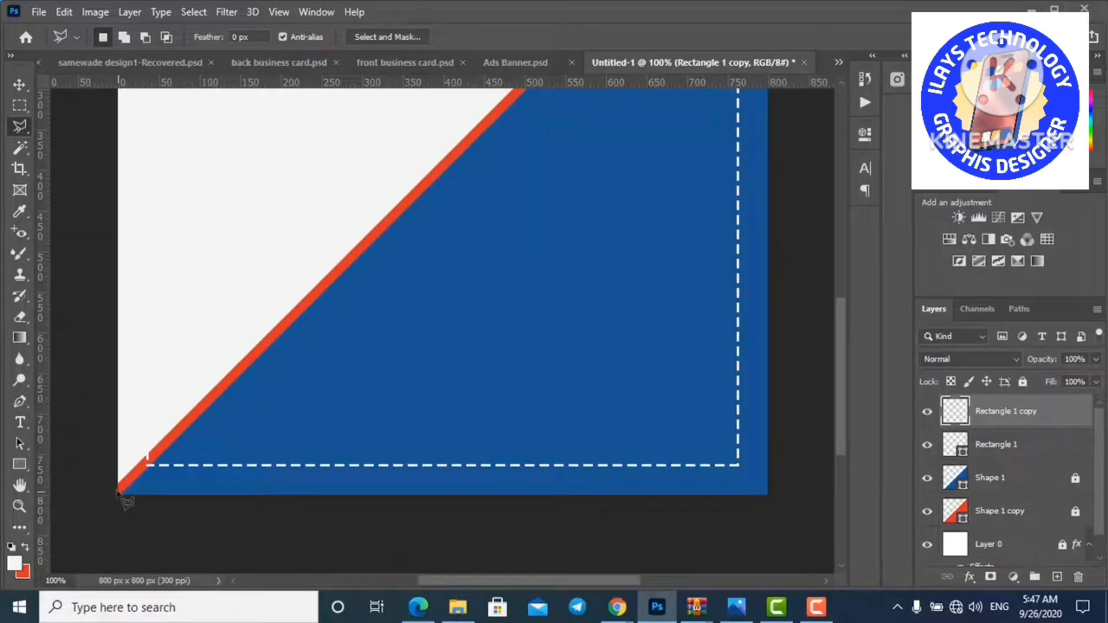
click(118, 493)
scroll(520, 162, up, 3)
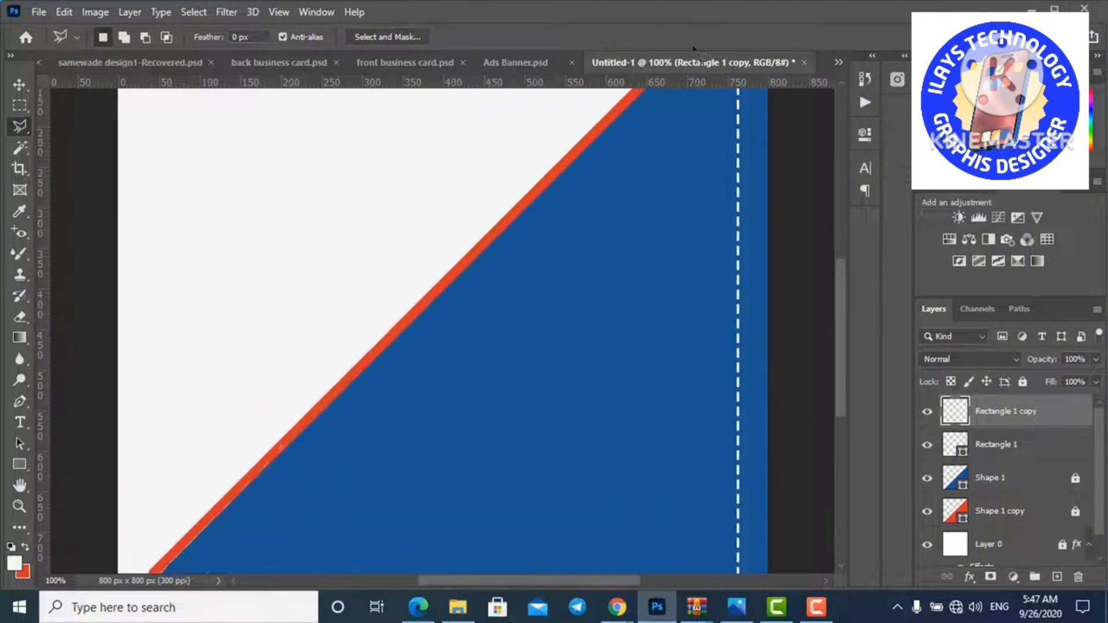
scroll(687, 113, up, 4)
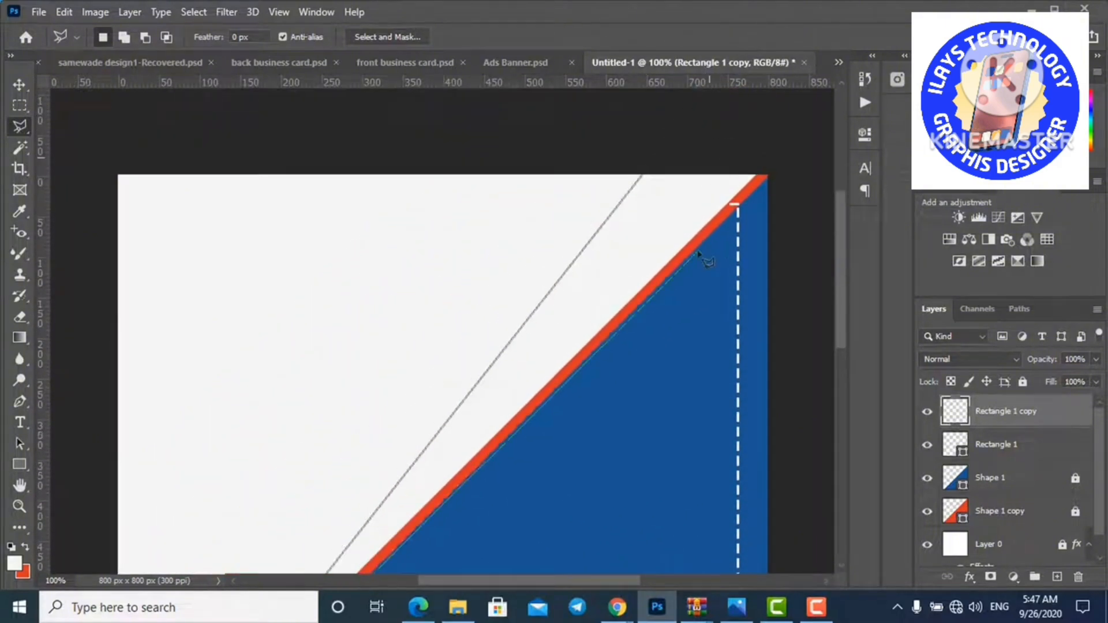
click(744, 204)
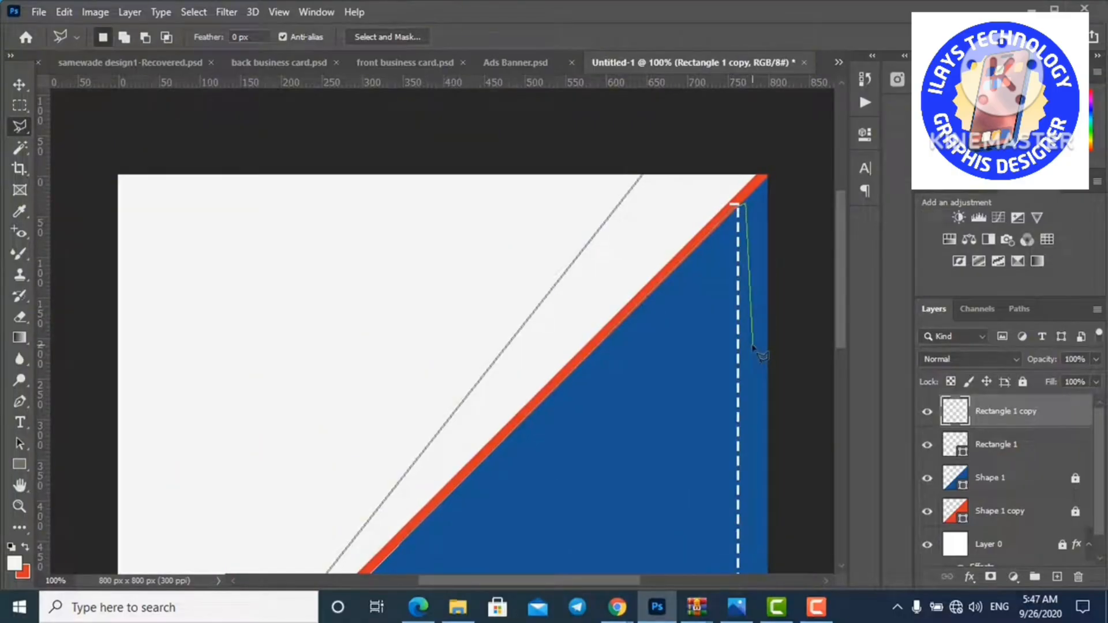
key(ctrl+minus)
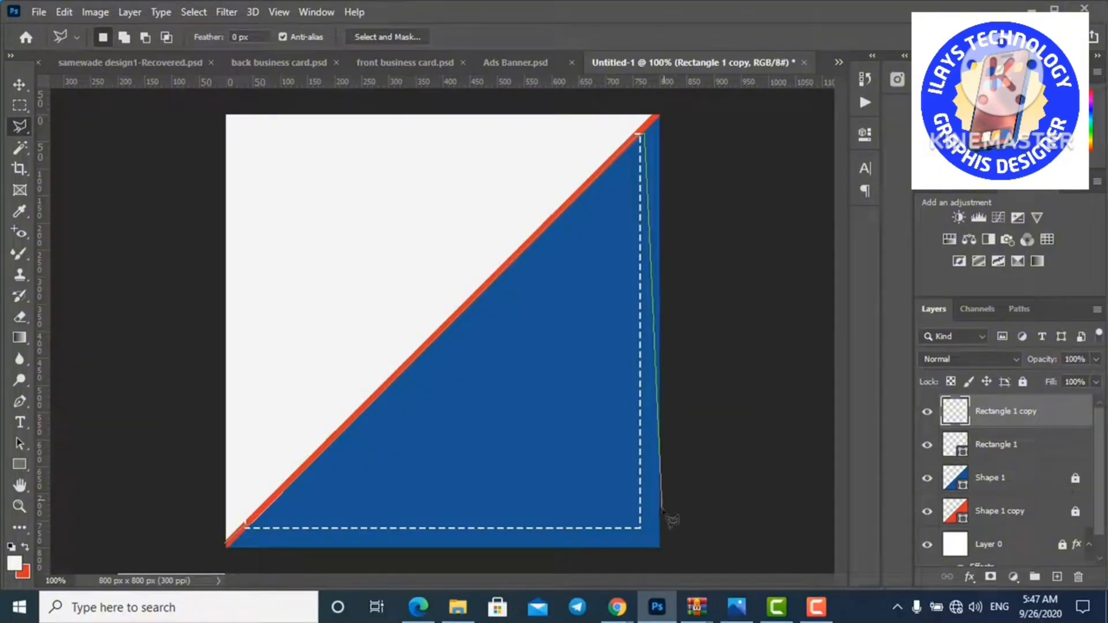
click(653, 531)
click(643, 547)
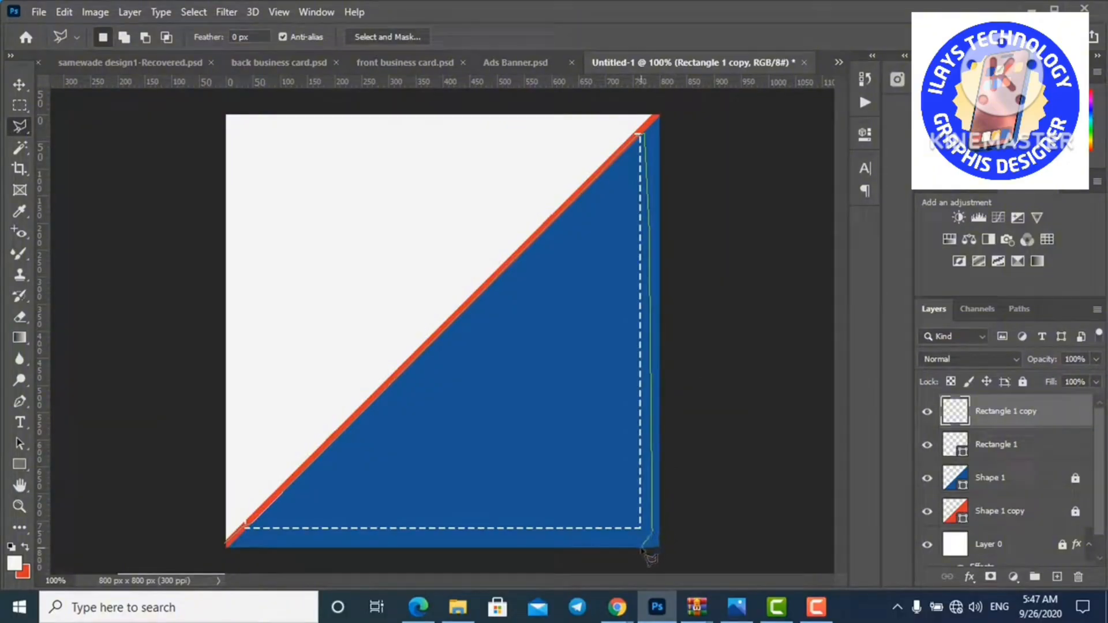
click(241, 546)
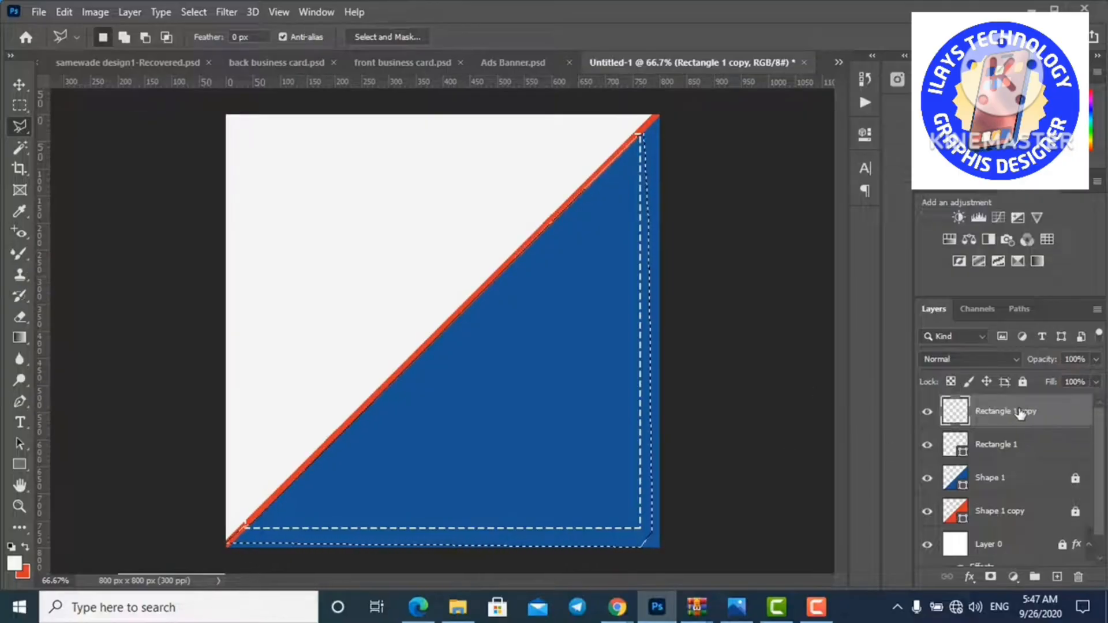
With the white copy hidden, rasterize the orange-red dashed square, delete its part inside the selection and deselect.
click(1046, 451)
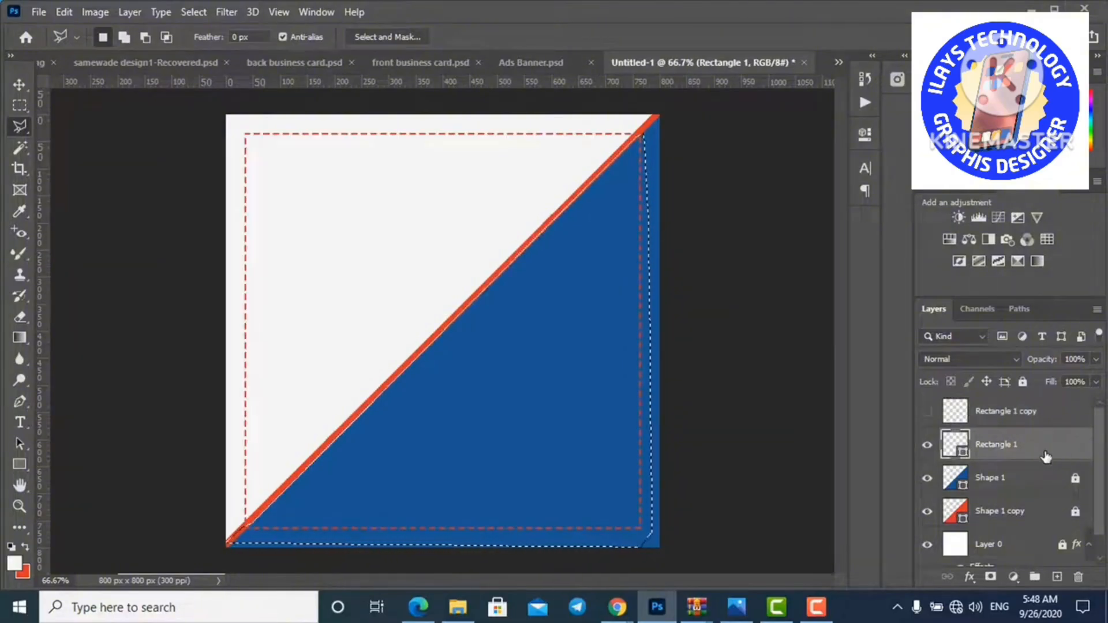
right_click(1046, 457)
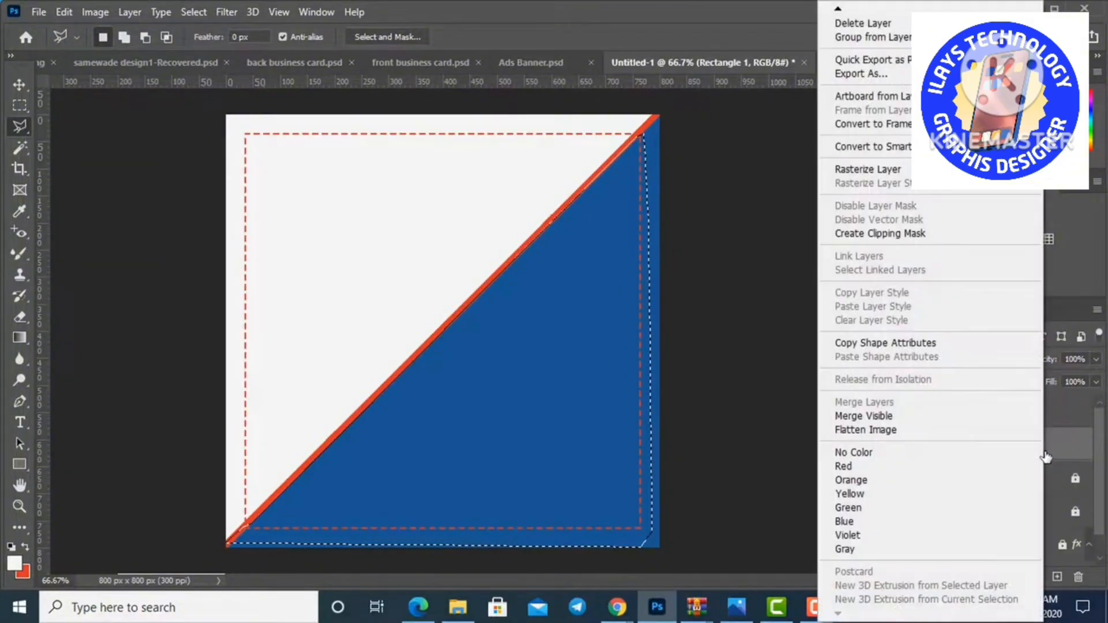
click(905, 173)
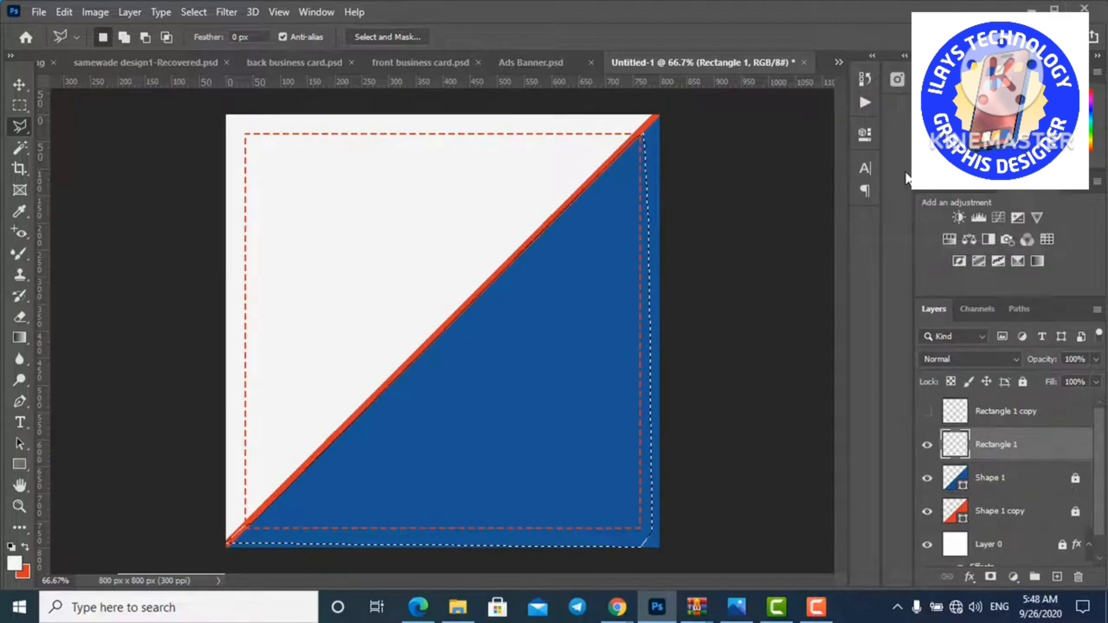
key(Delete)
key(ctrl+d)
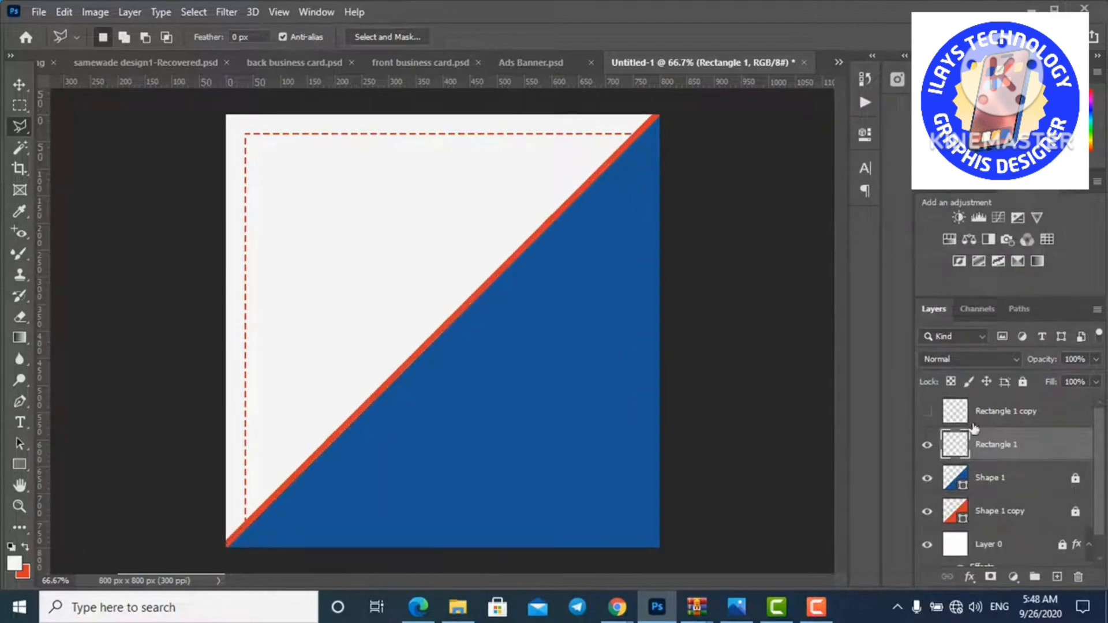
Show the white dashed copy again and move the orange-red dashed layer above it in the stacking order.
click(927, 412)
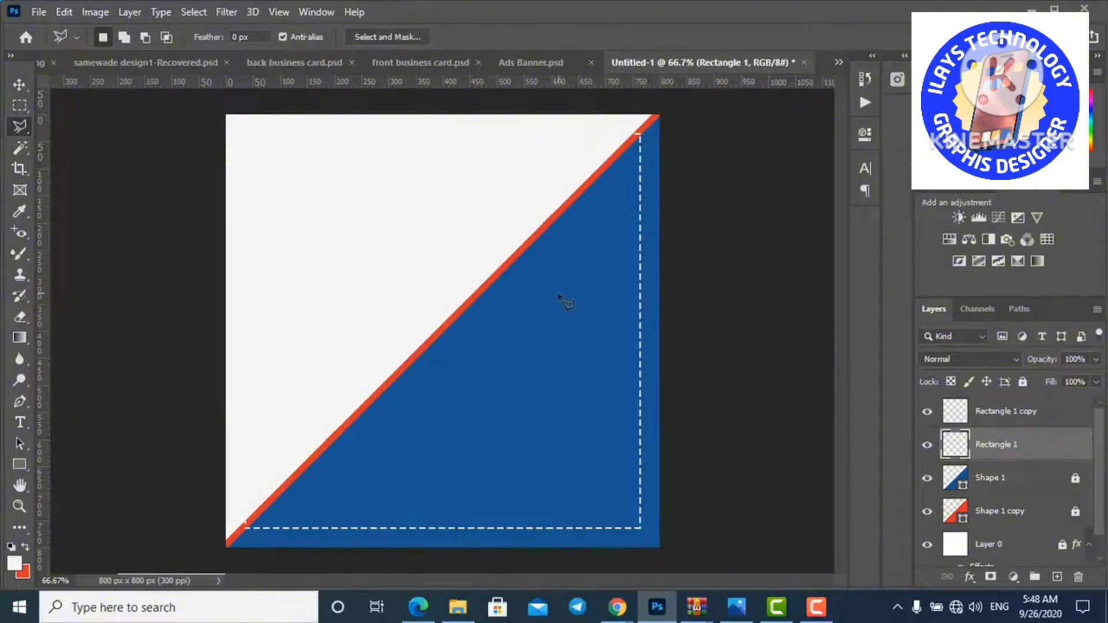
click(19, 85)
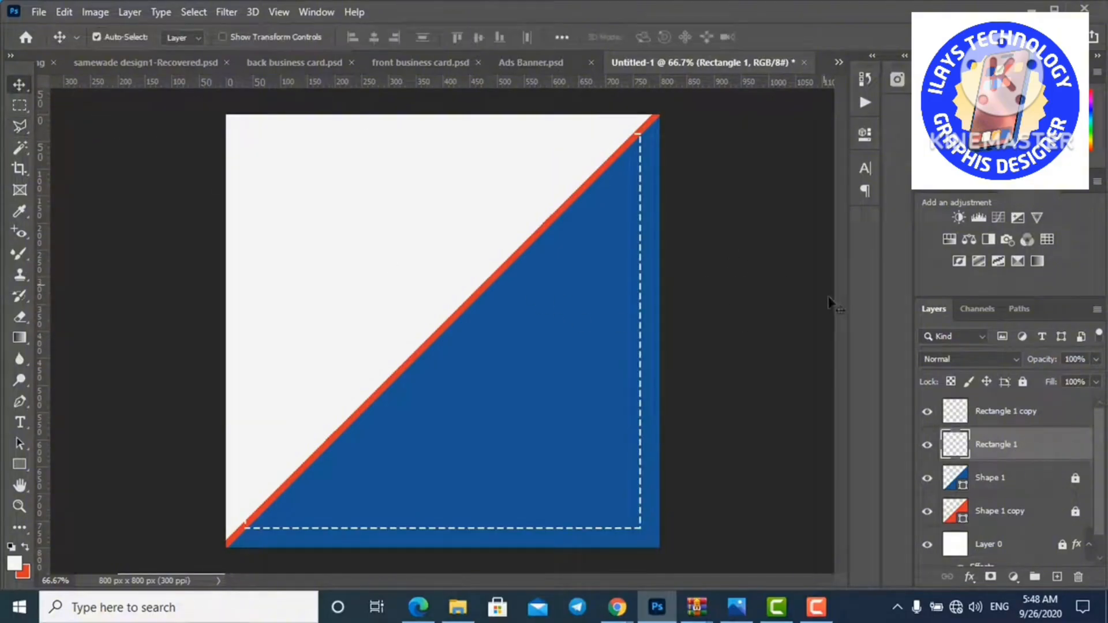
drag(1045, 458, 1034, 403)
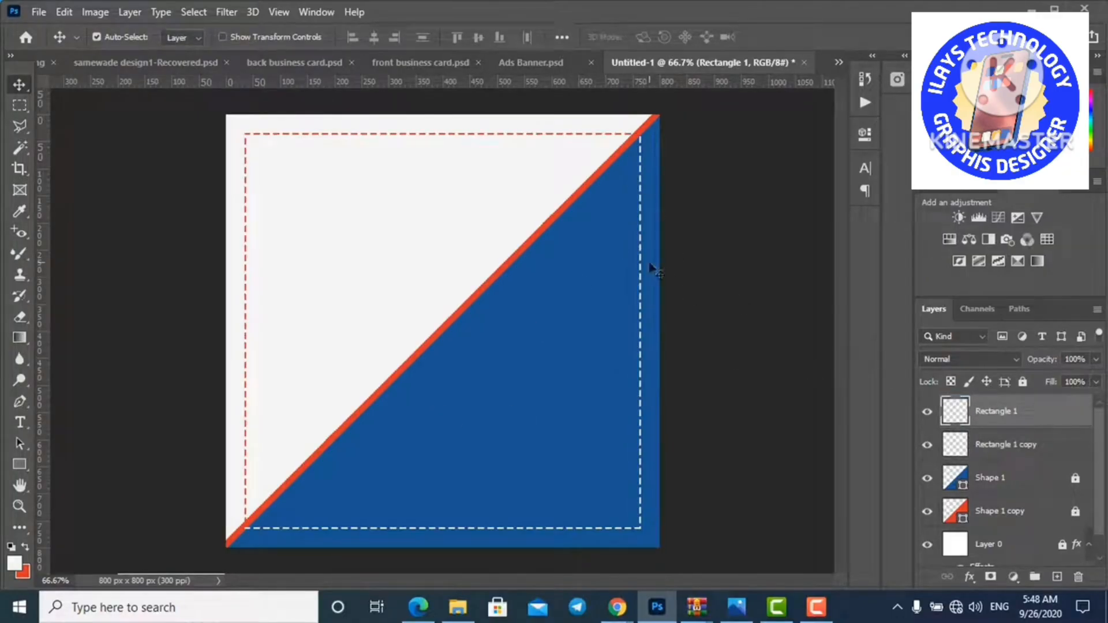
key(ctrl+z)
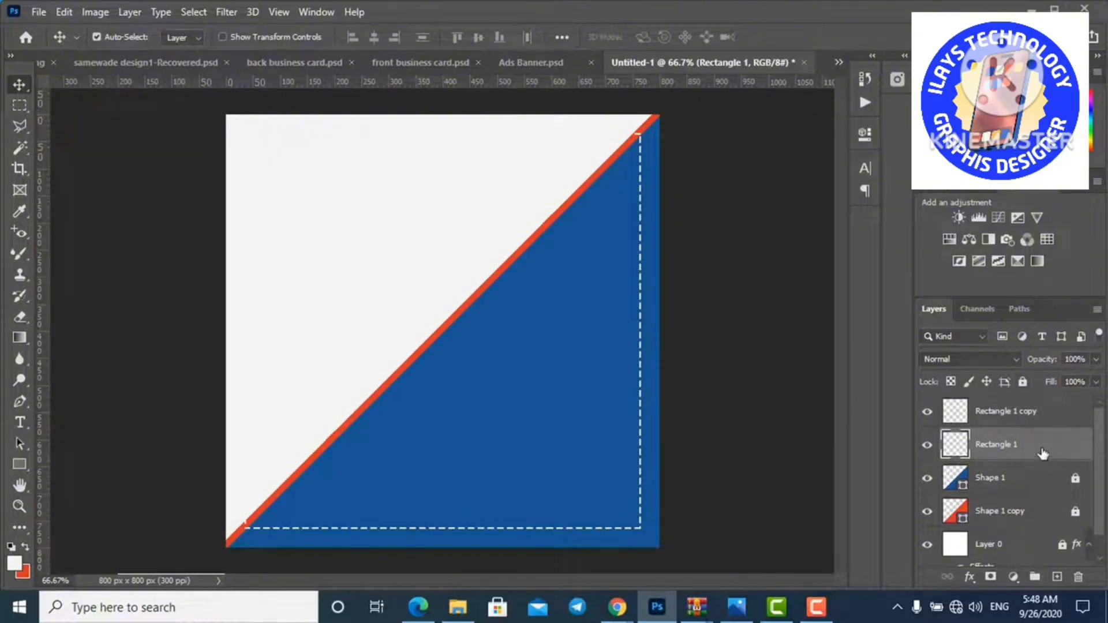
drag(1042, 453, 1038, 439)
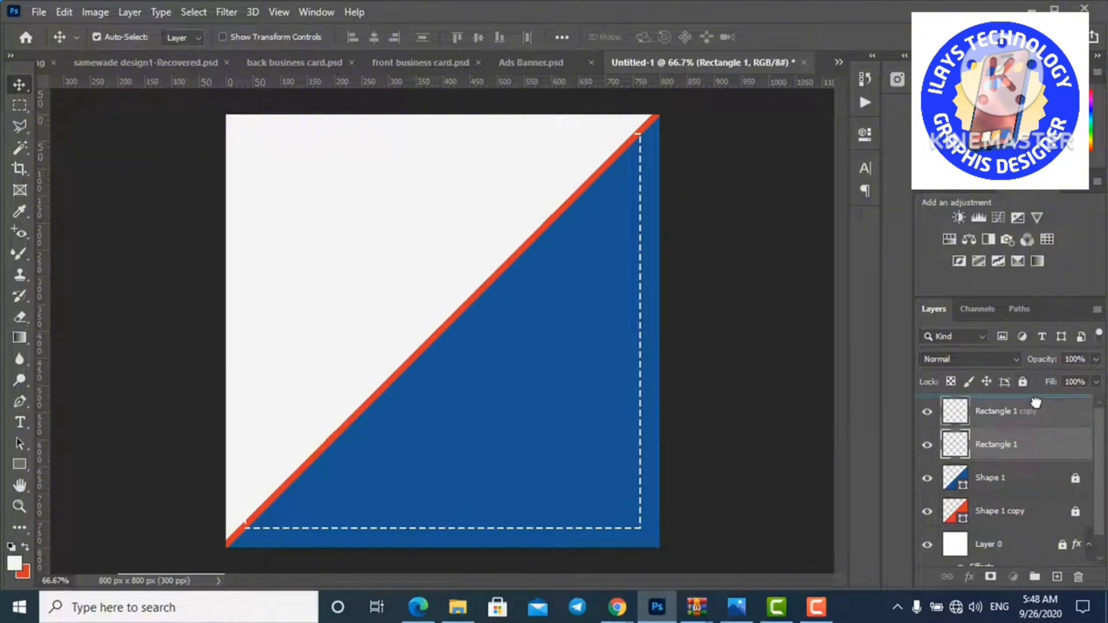
drag(1036, 403, 1036, 404)
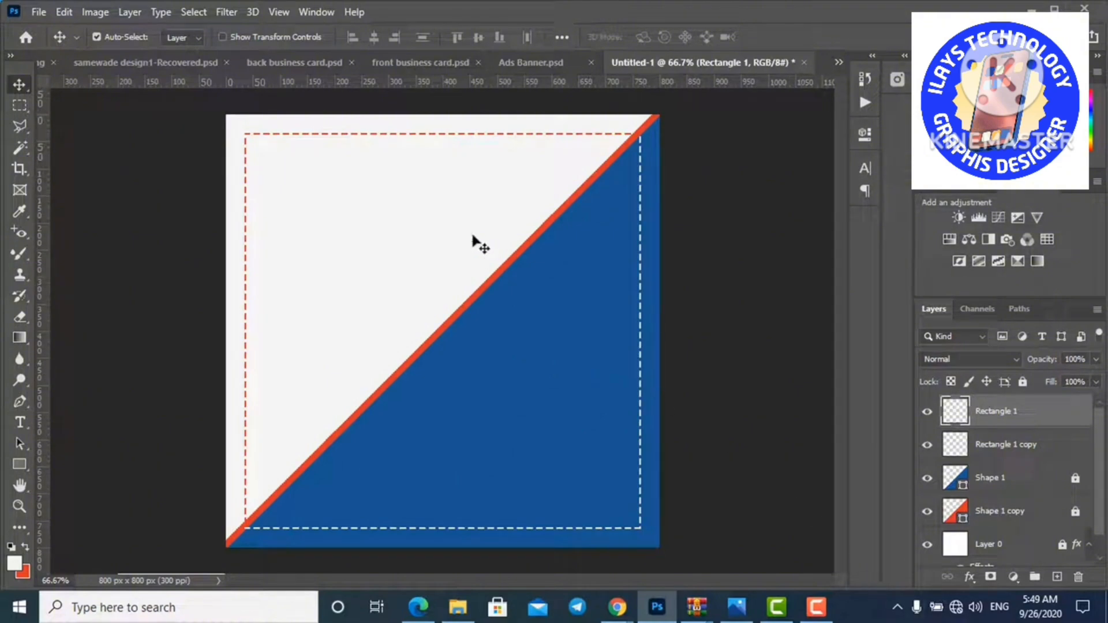
Open the shoe image 6746557_preview.png and unlock its Background layer.
click(39, 12)
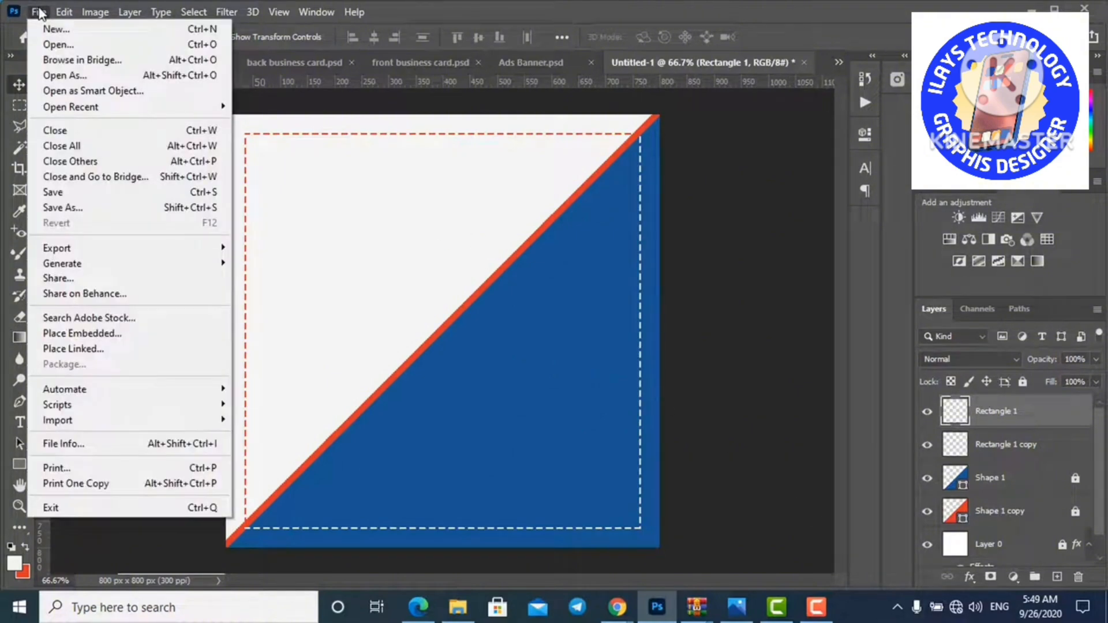
click(58, 44)
click(972, 563)
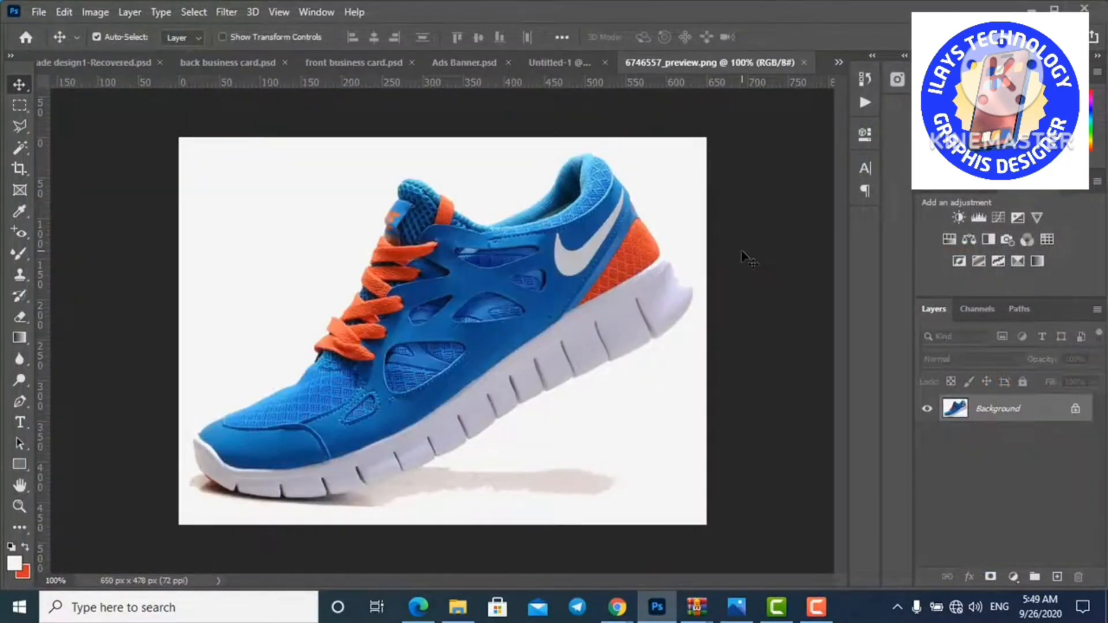
click(1075, 408)
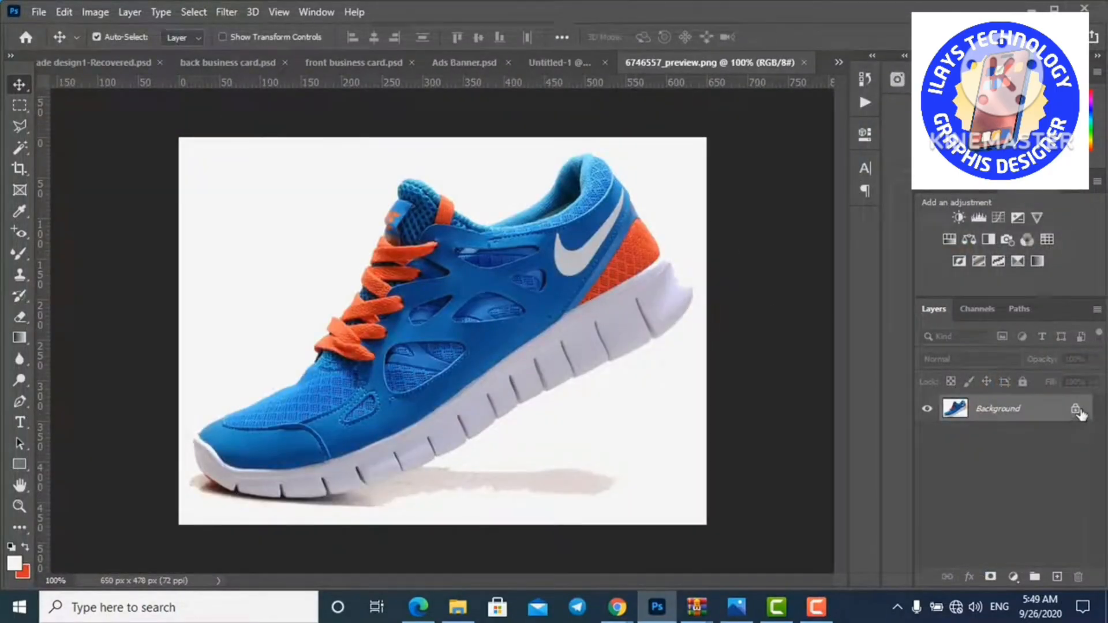
Remove the shoe image's background with the Remove Background quick action and collapse the expanded panels again.
click(873, 57)
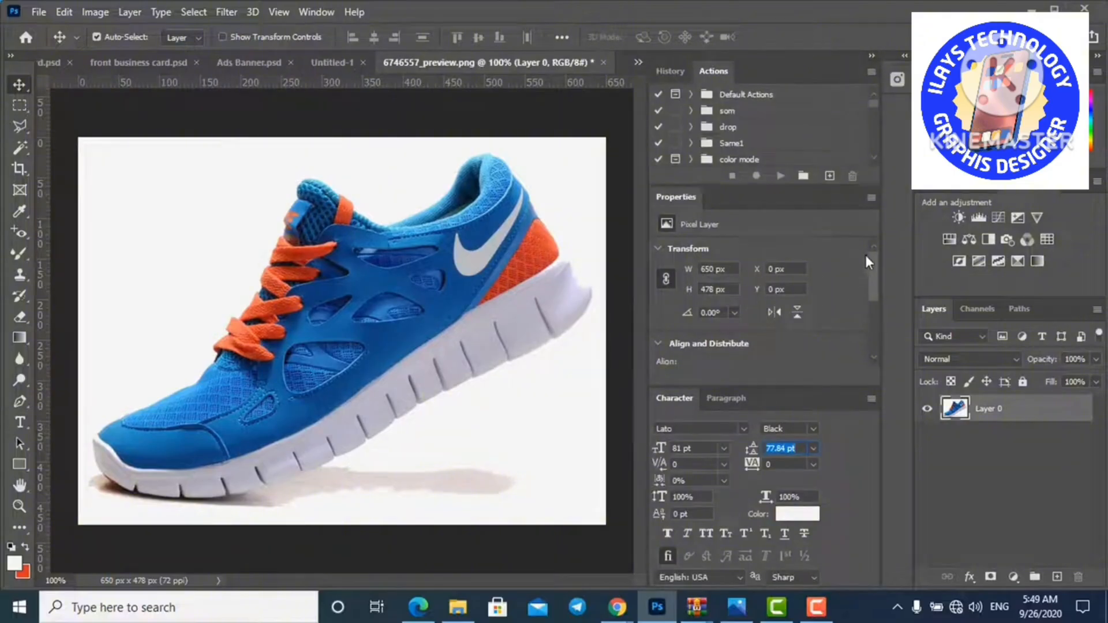
drag(874, 273, 875, 336)
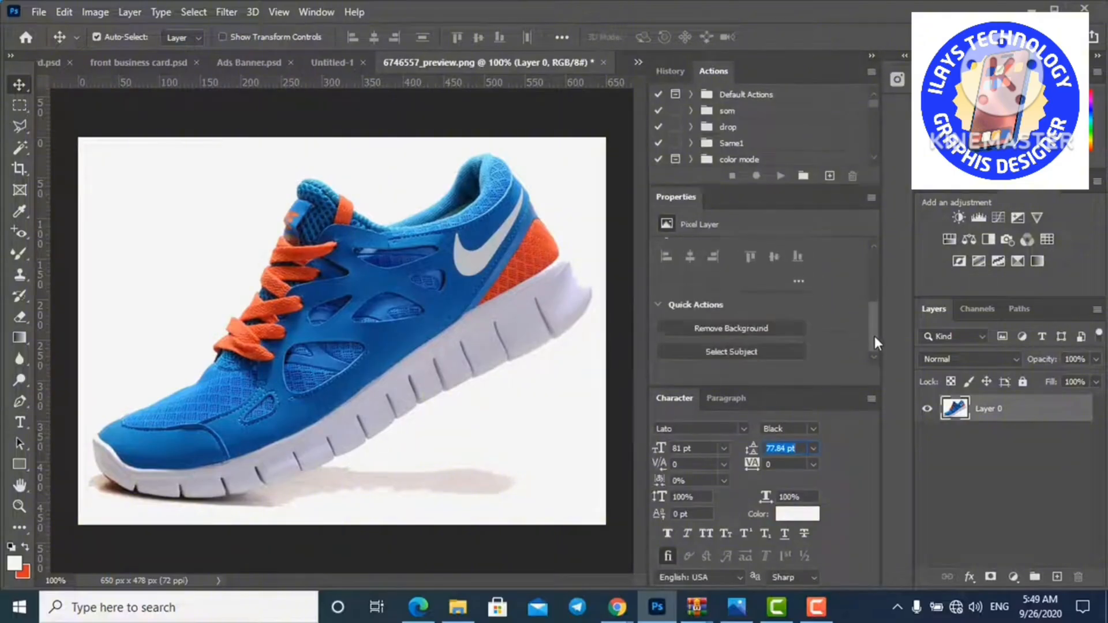
click(768, 327)
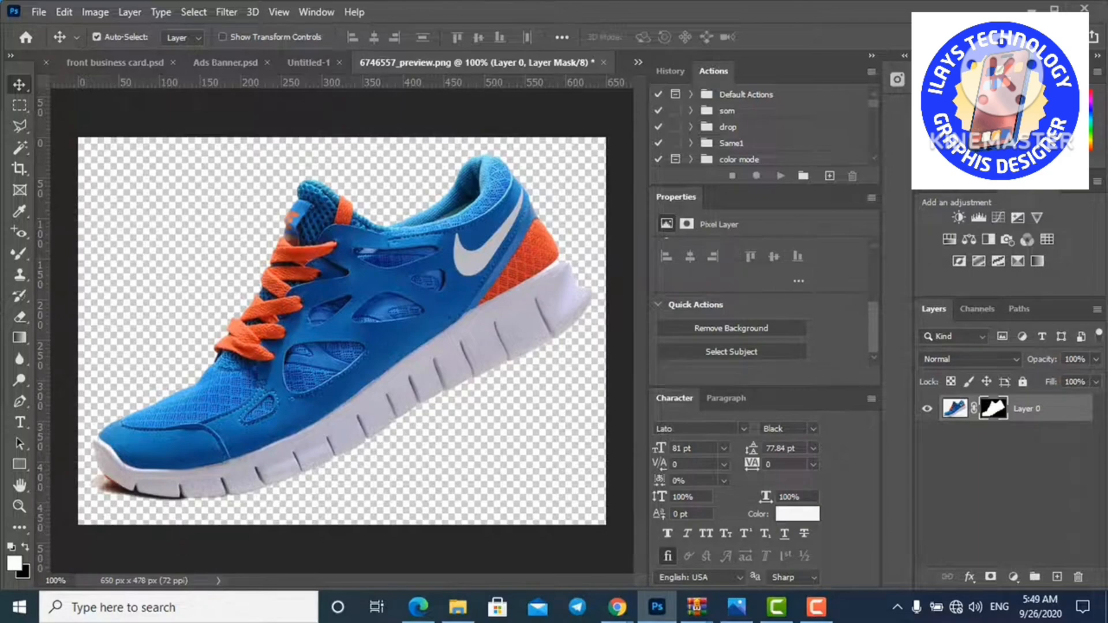
click(871, 56)
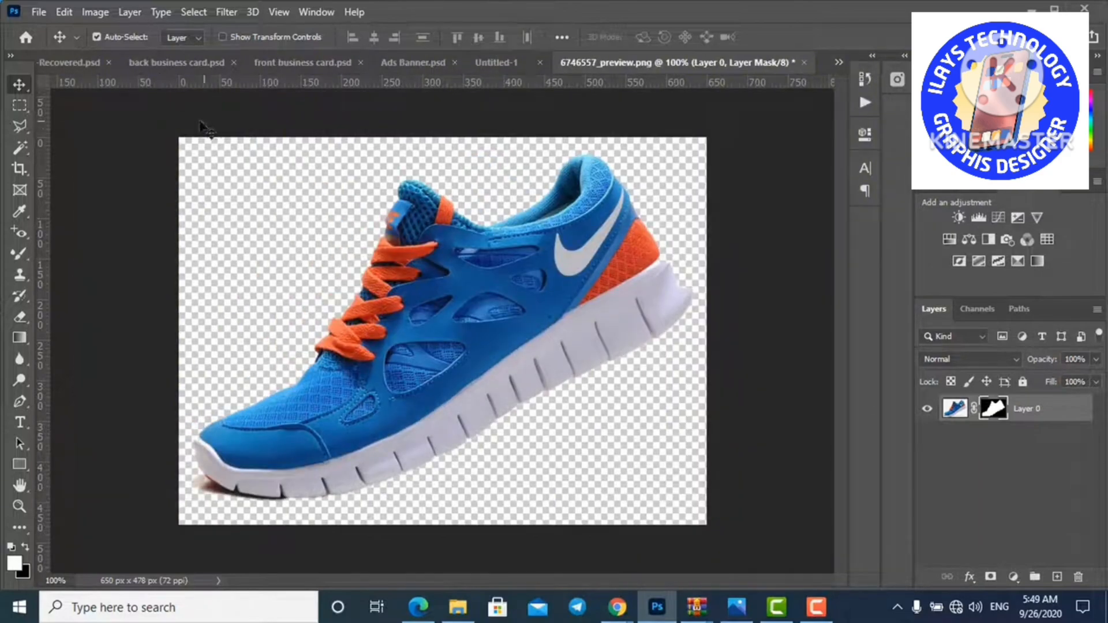
Select the leftover shadow beneath the shoe's toe using Object Selection in Lasso mode, delete it and deselect.
click(19, 147)
click(120, 151)
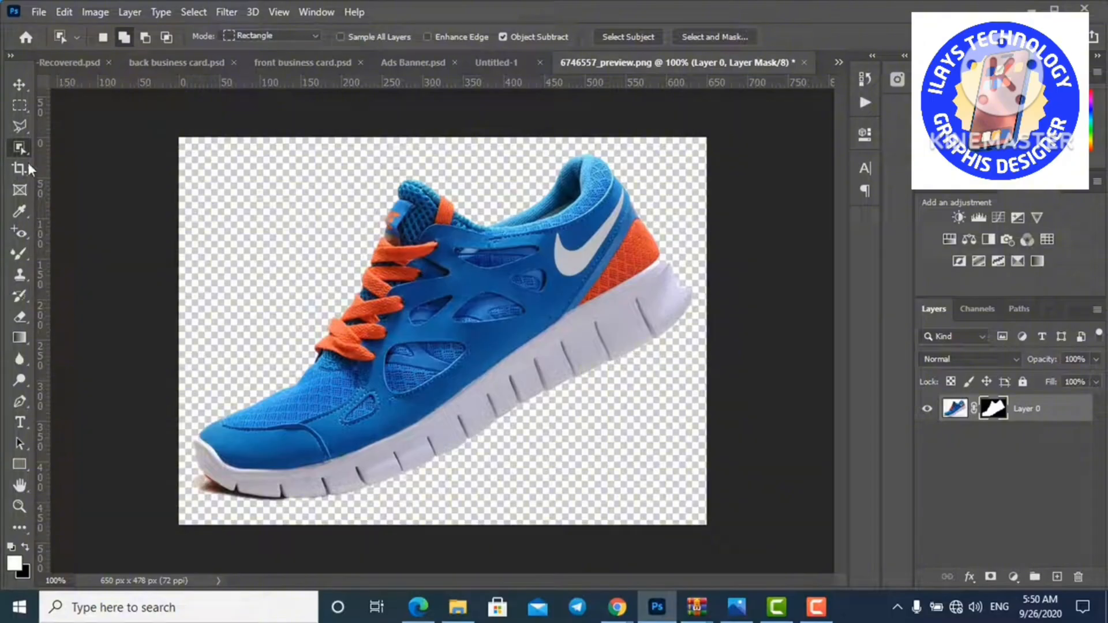
click(268, 35)
click(270, 58)
mouse_move(198, 471)
mouse_down()
mouse_move(268, 495)
mouse_move(192, 507)
mouse_move(178, 479)
mouse_move(190, 463)
mouse_move(203, 472)
mouse_up()
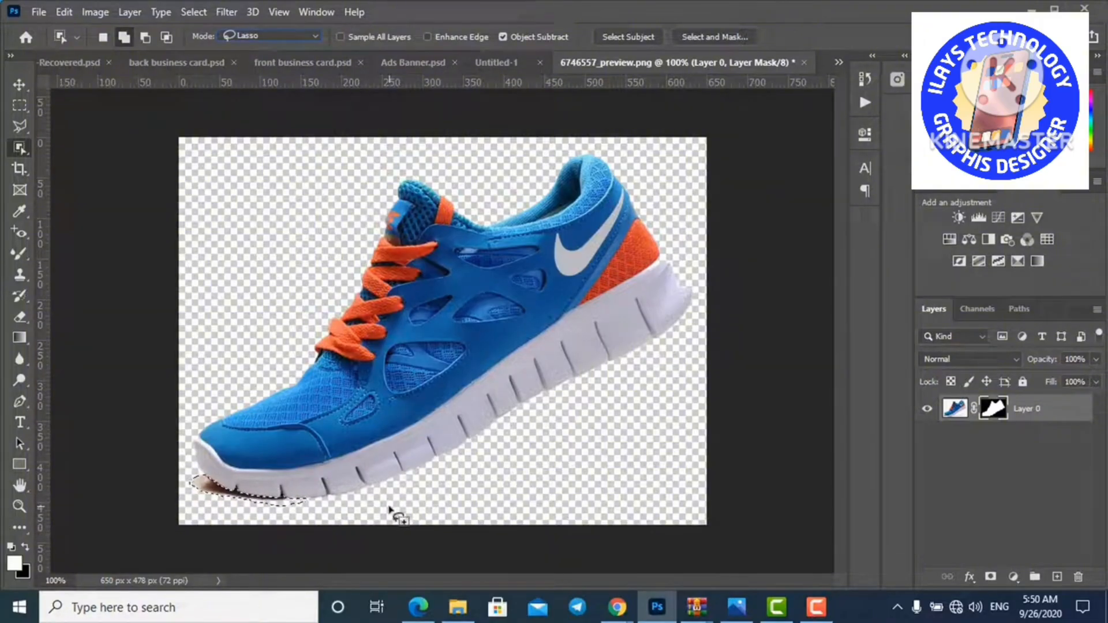
key(Delete)
key(ctrl+d)
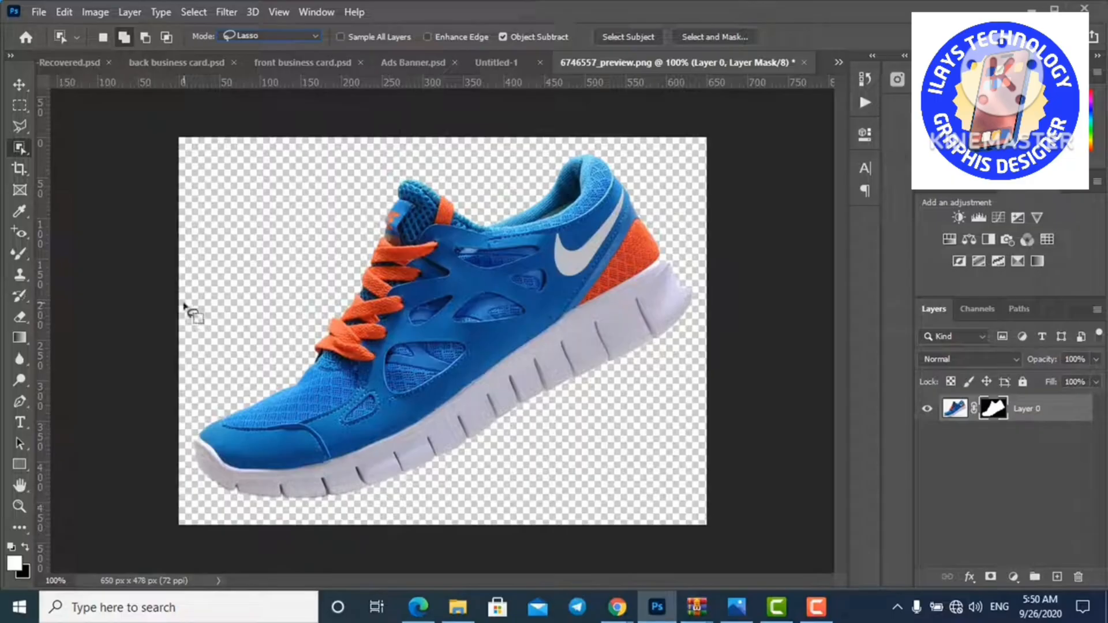
Move the cut-out shoe into the Untitled-1 banner and rotate it counterclockwise so it lies along the diagonal.
click(20, 85)
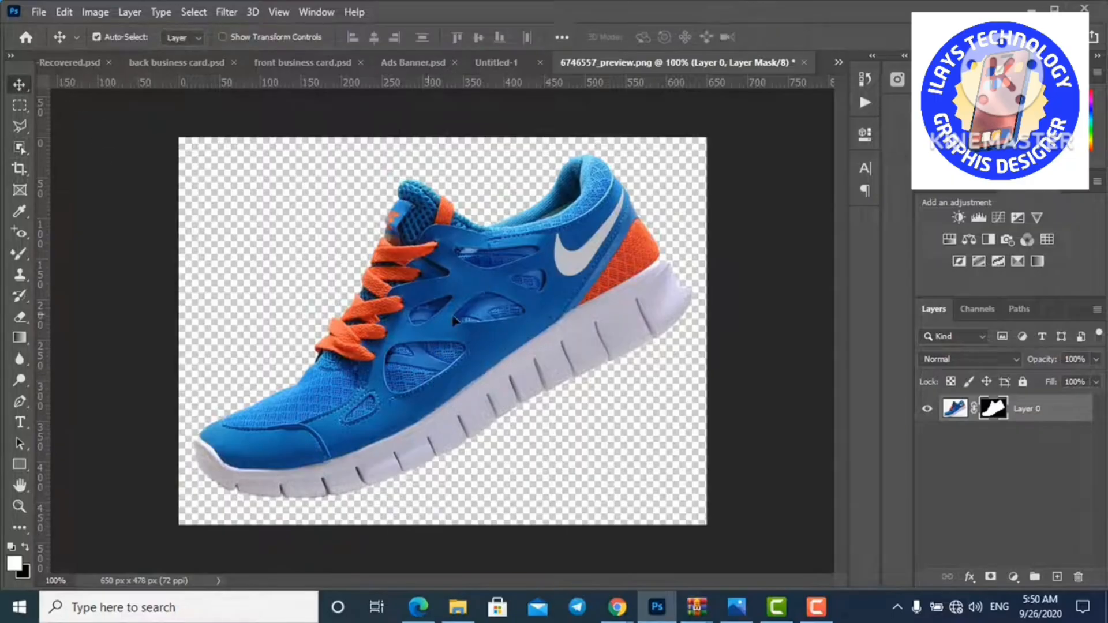
drag(452, 314, 439, 337)
key(ctrl+t)
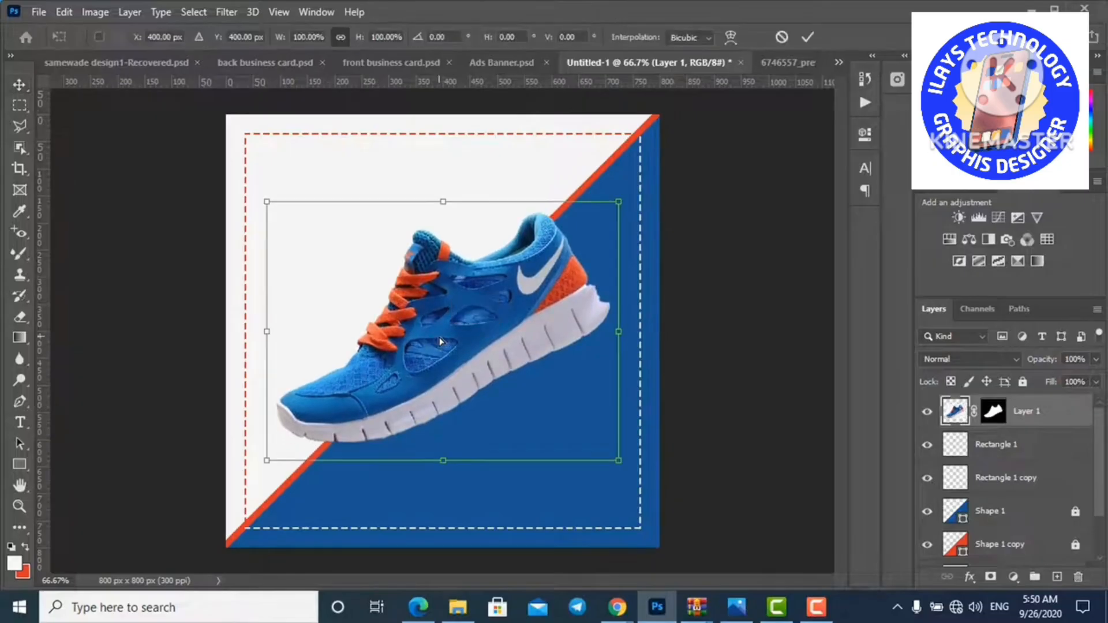
drag(661, 174, 610, 145)
key(Return)
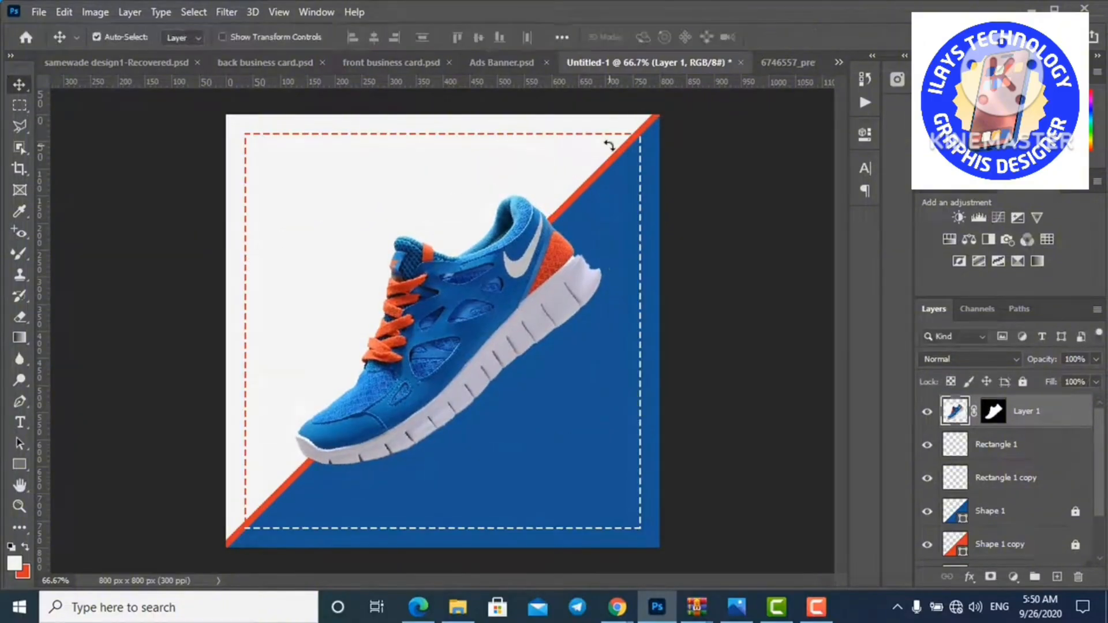
Start a text layer in the banner's white area with Lato Bold type at 36 pt.
scroll(437, 326, up, 1)
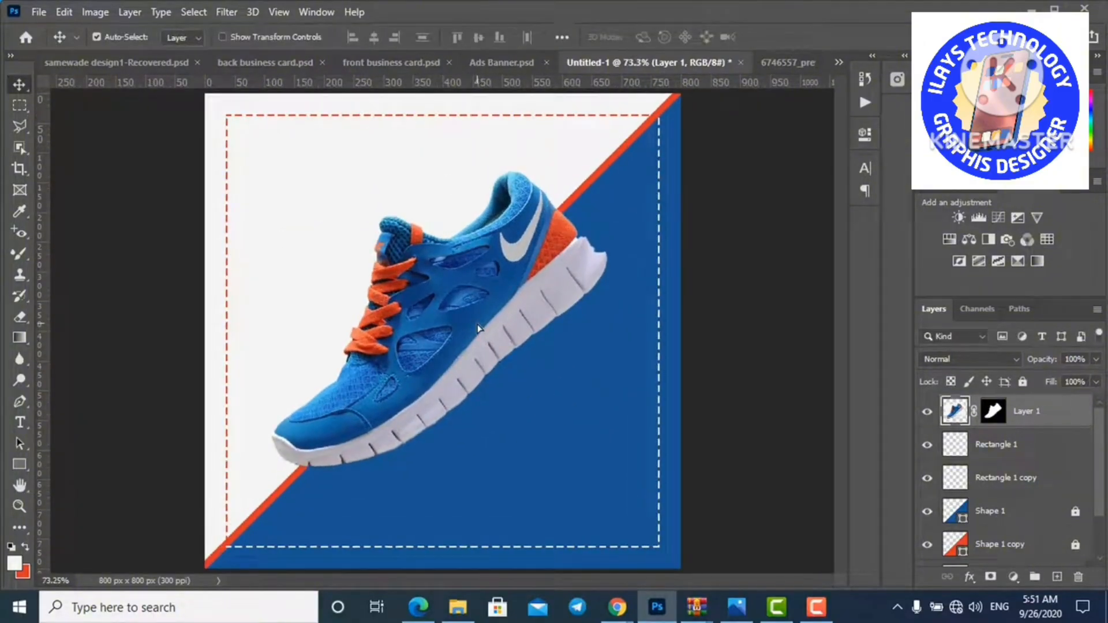
click(20, 423)
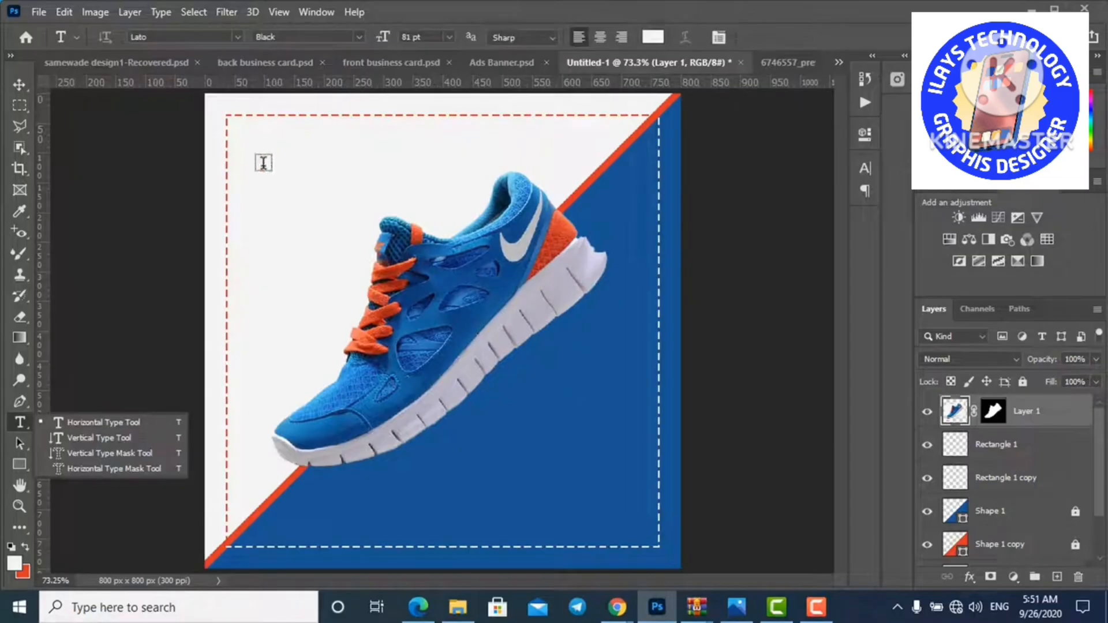
click(253, 148)
click(449, 39)
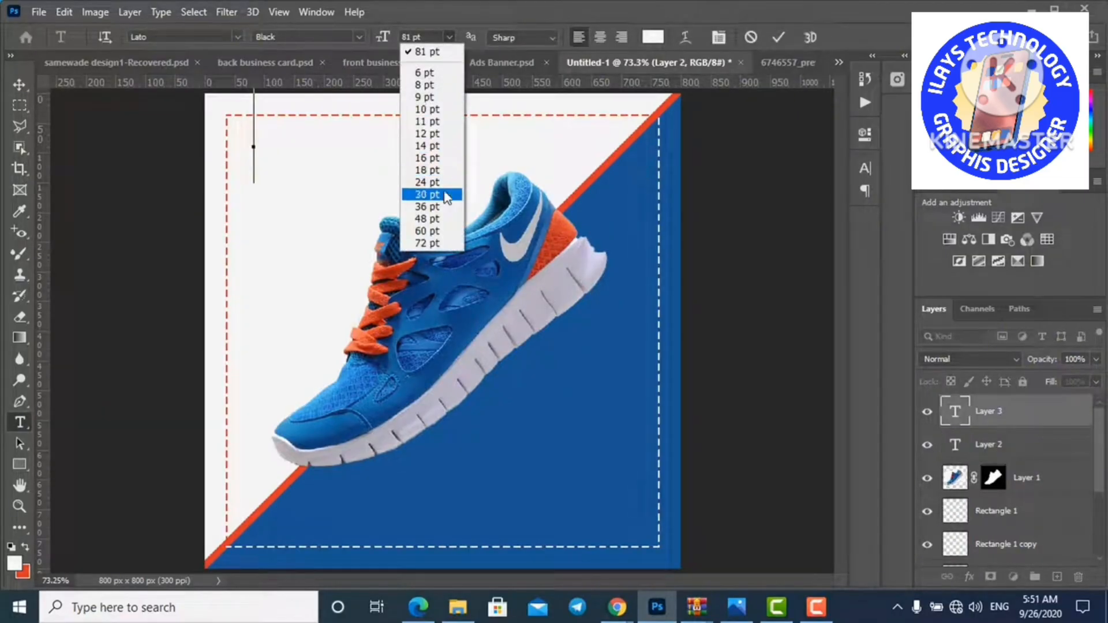
click(432, 206)
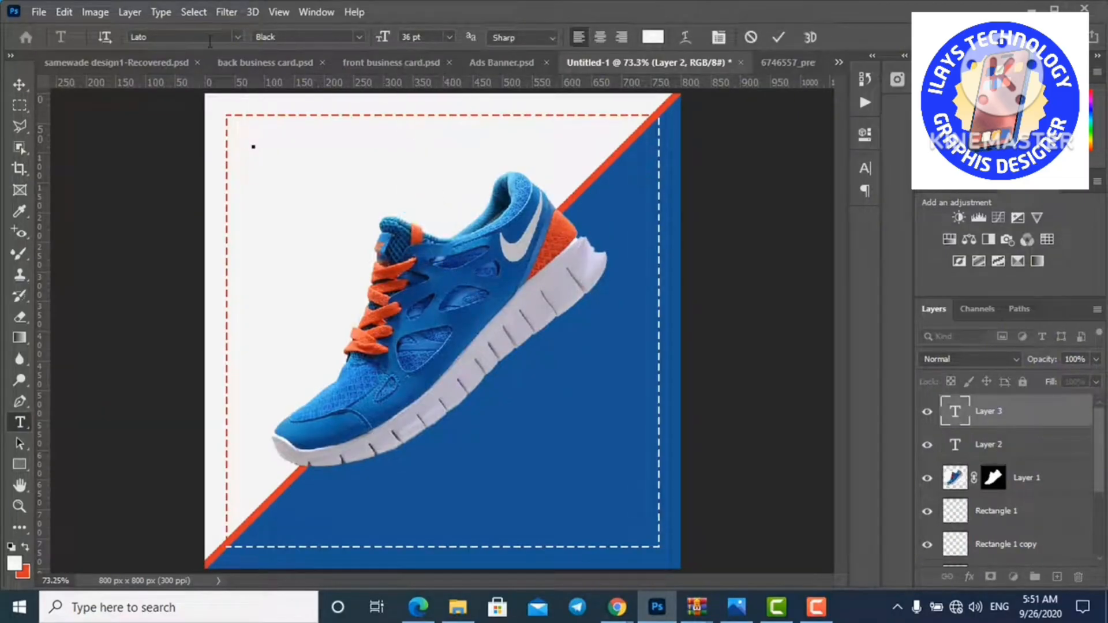
click(358, 38)
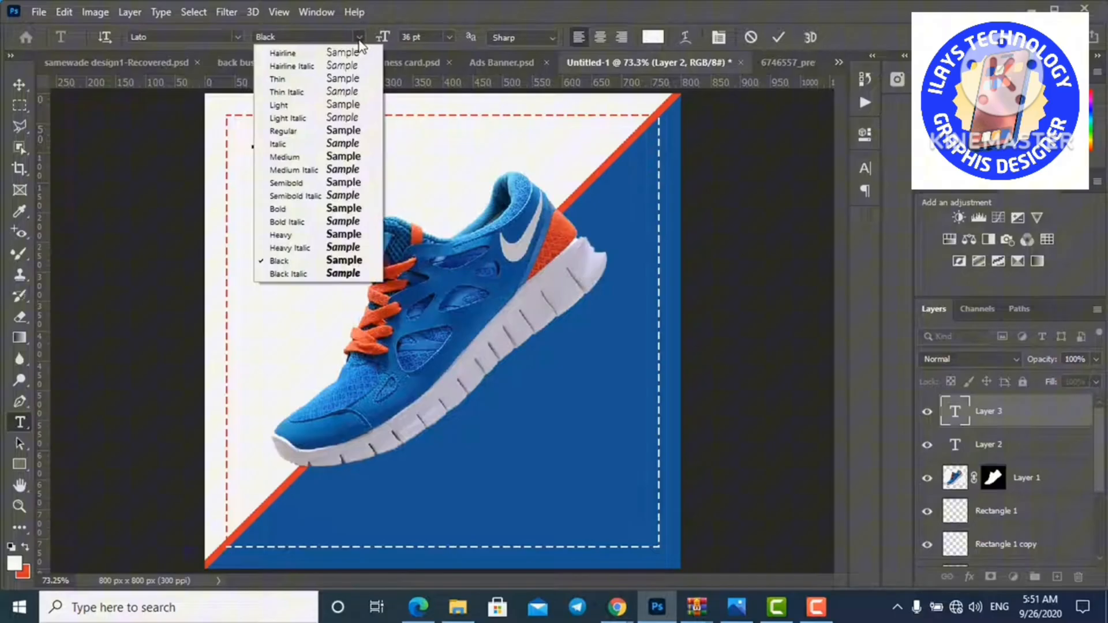
click(353, 214)
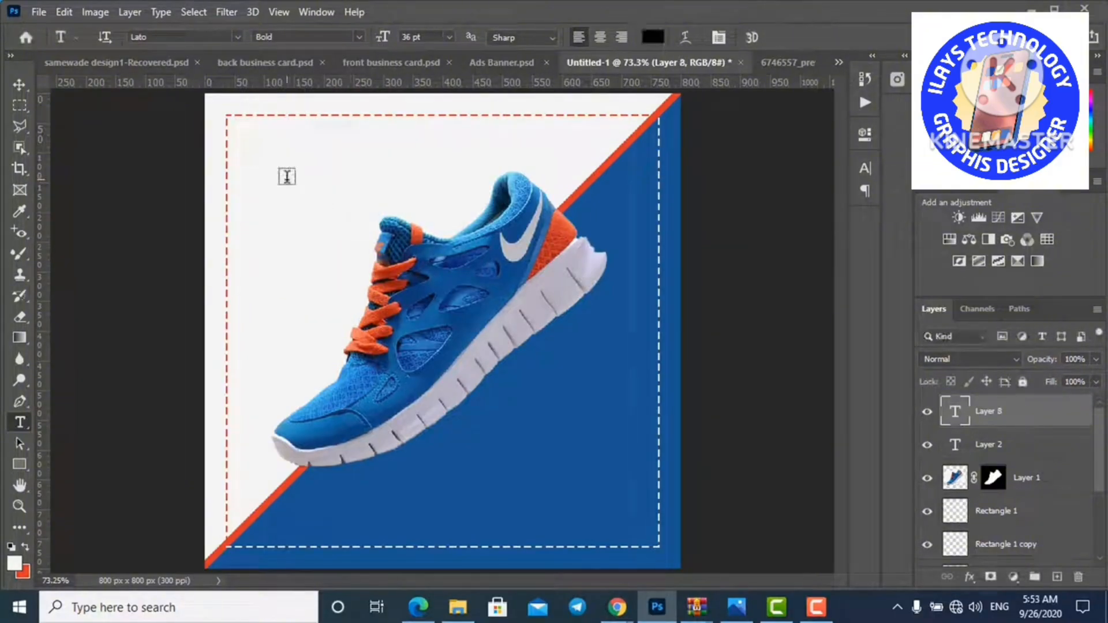
Add the black text "NEW ARRIVALS" above the shoe and reduce its size to 9 pt.
click(286, 176)
text(NEW)
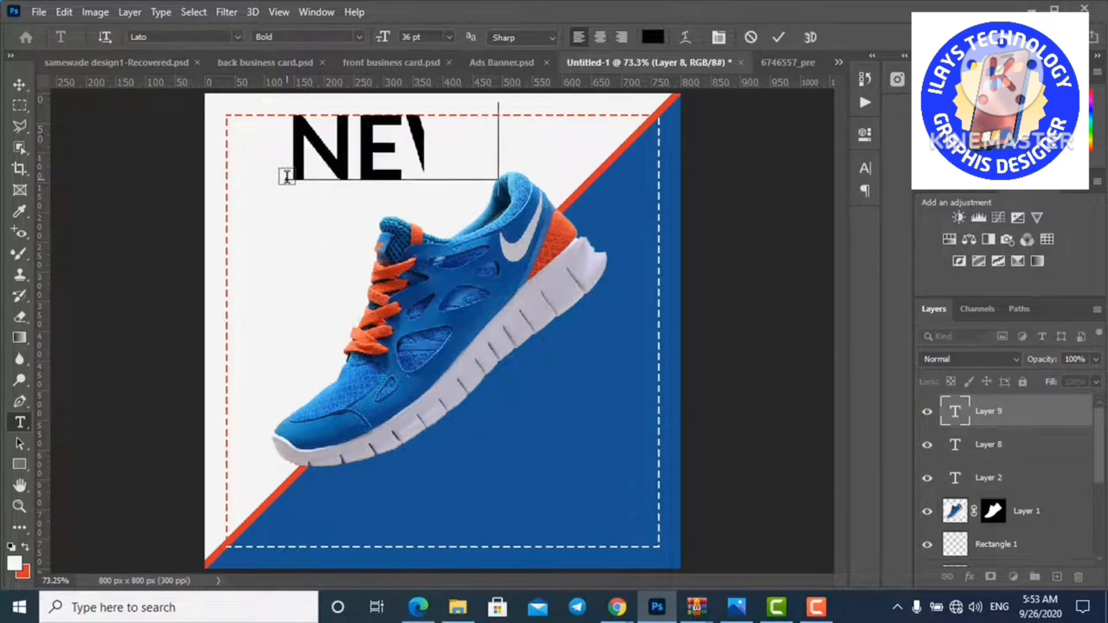
text( AR)
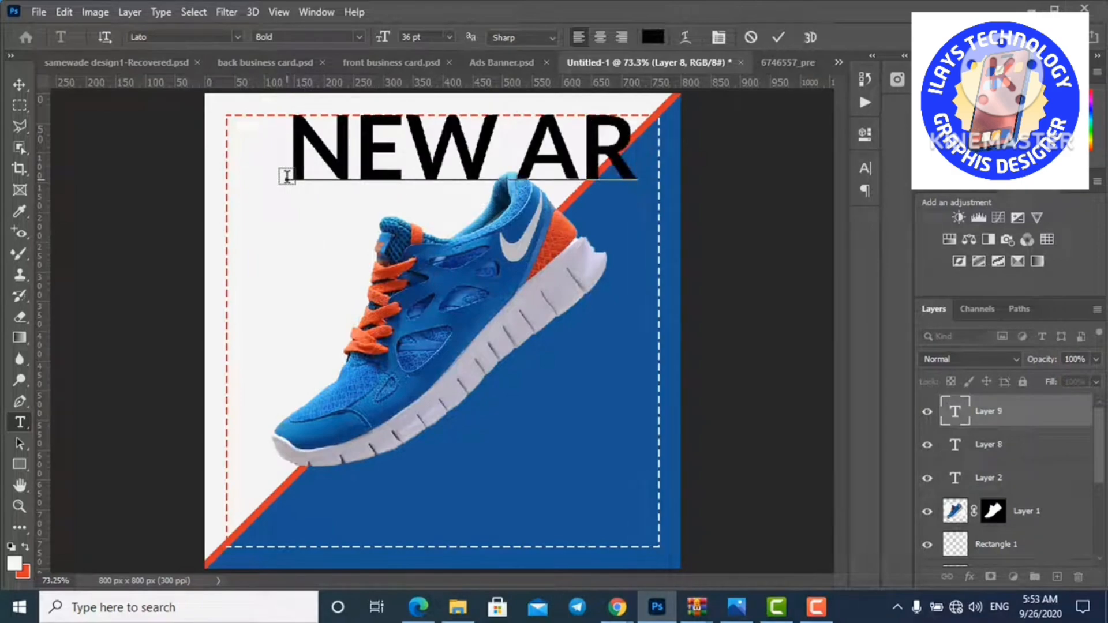
text(RIVA)
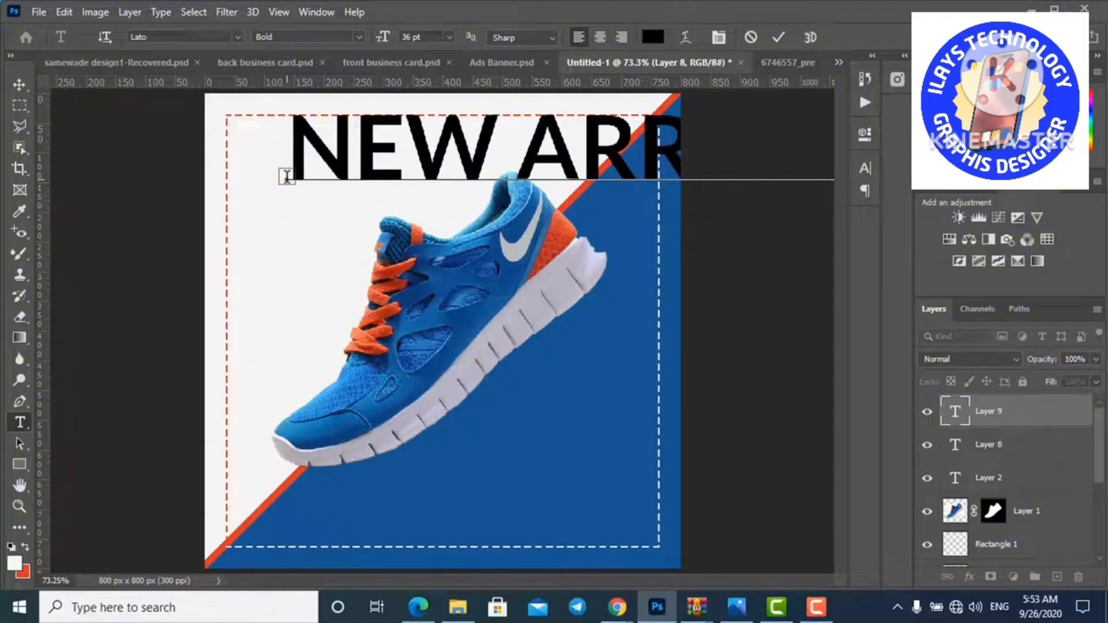
key(ctrl+a)
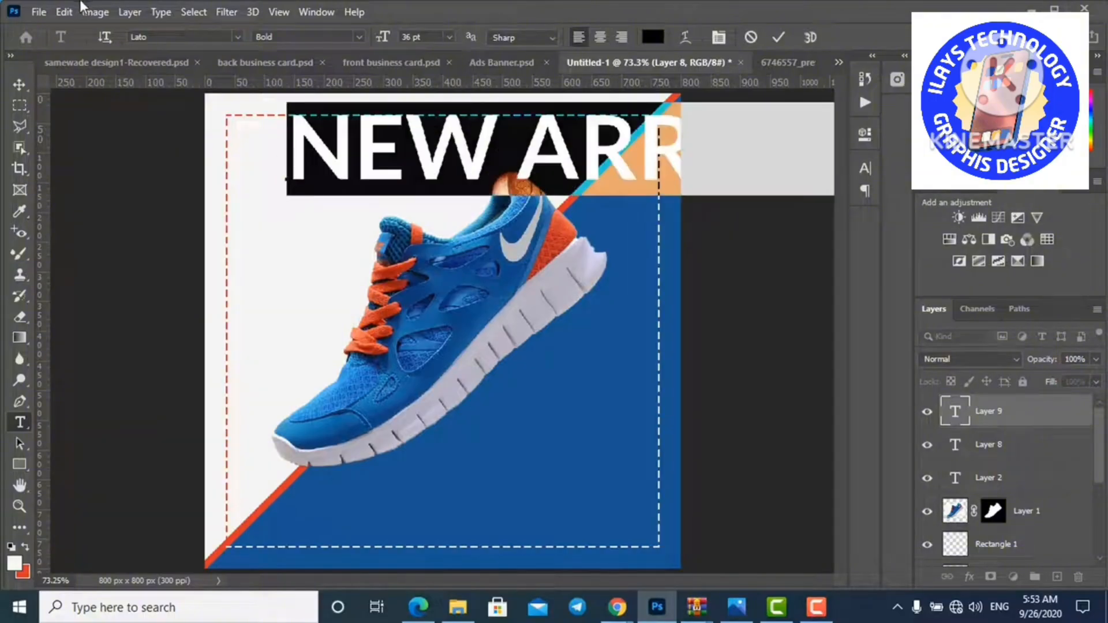
drag(384, 38, 347, 52)
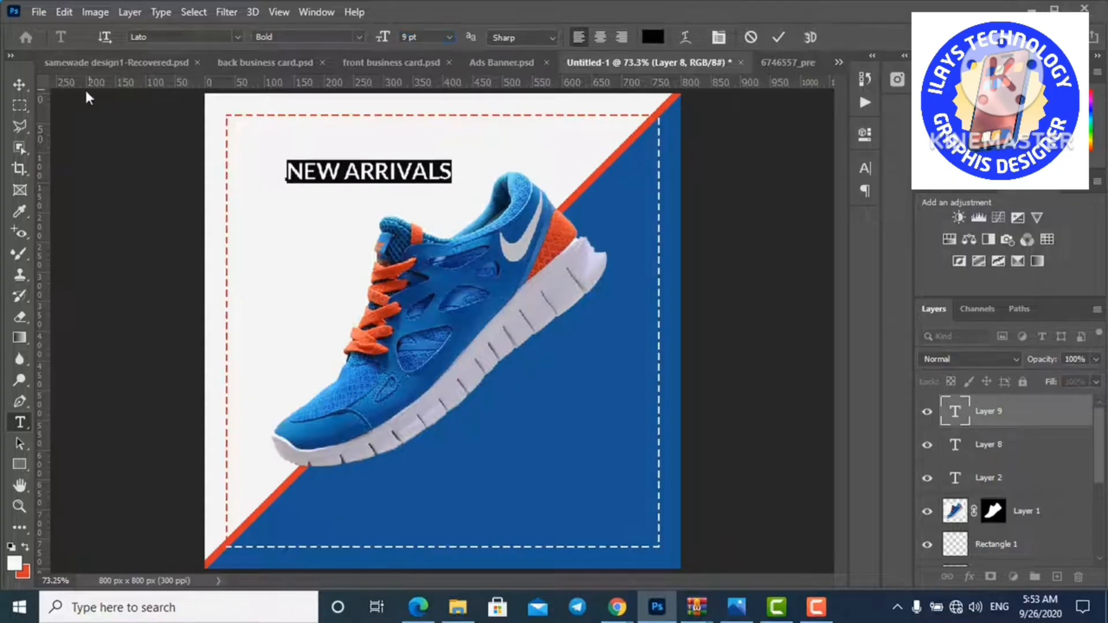
Move the NEW ARRIVALS text near the upper-left corner inside the dashed border and show the guides.
click(20, 85)
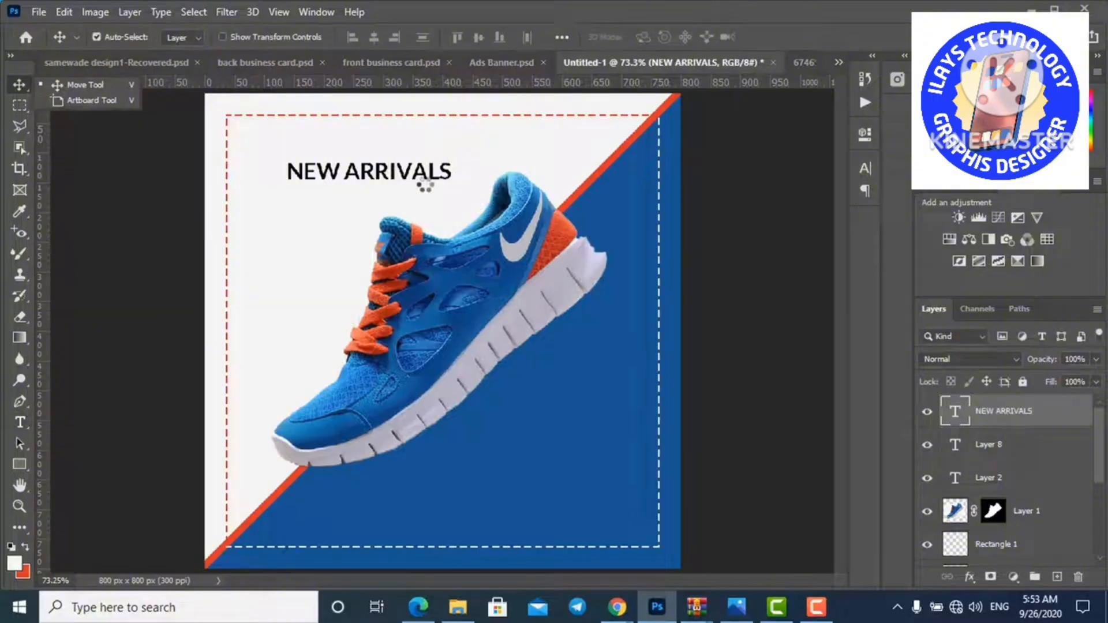
drag(378, 173, 333, 142)
key(ctrl+semicolon)
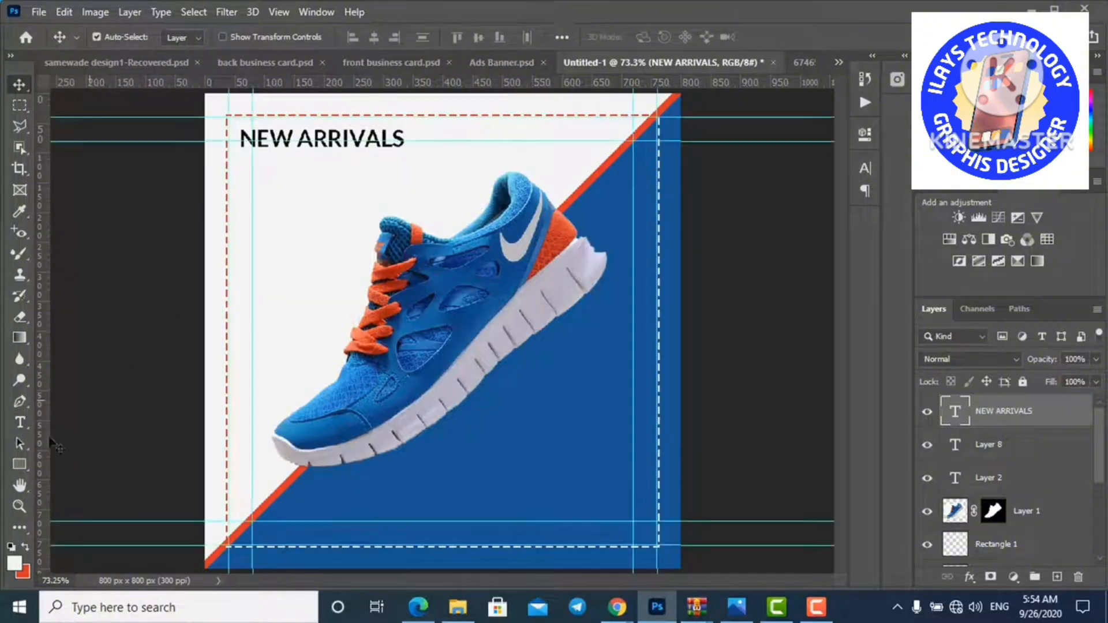
click(19, 465)
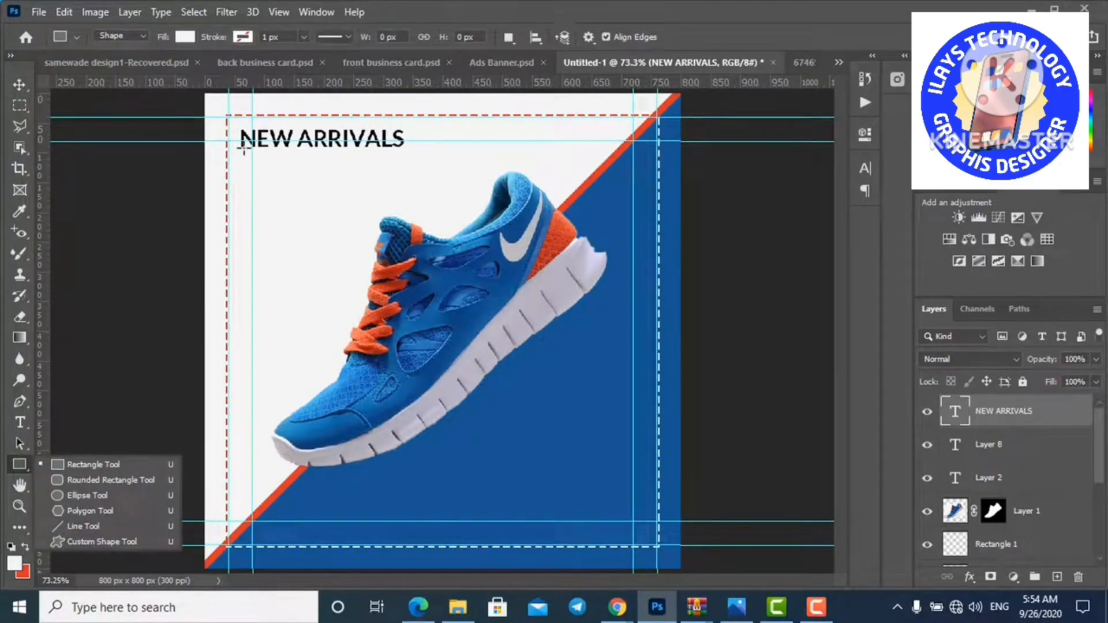
drag(243, 147, 406, 151)
key(Escape)
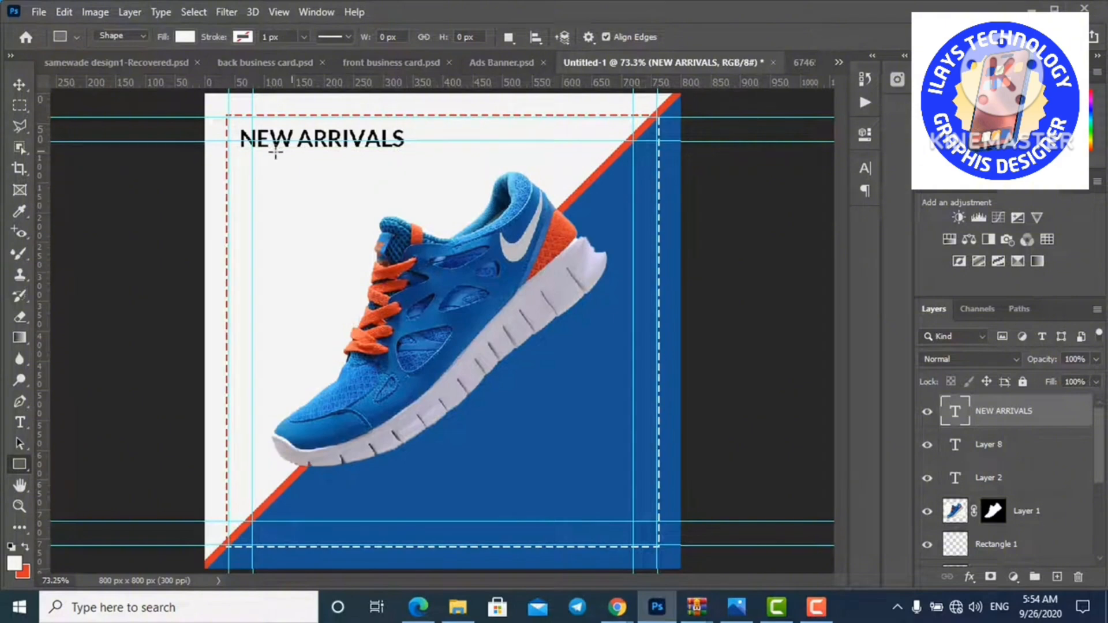
Draw a thin rectangle about 273 × 4 px directly beneath the NEW ARRIVALS text as an underline.
right_click(23, 468)
click(100, 470)
drag(241, 149, 404, 151)
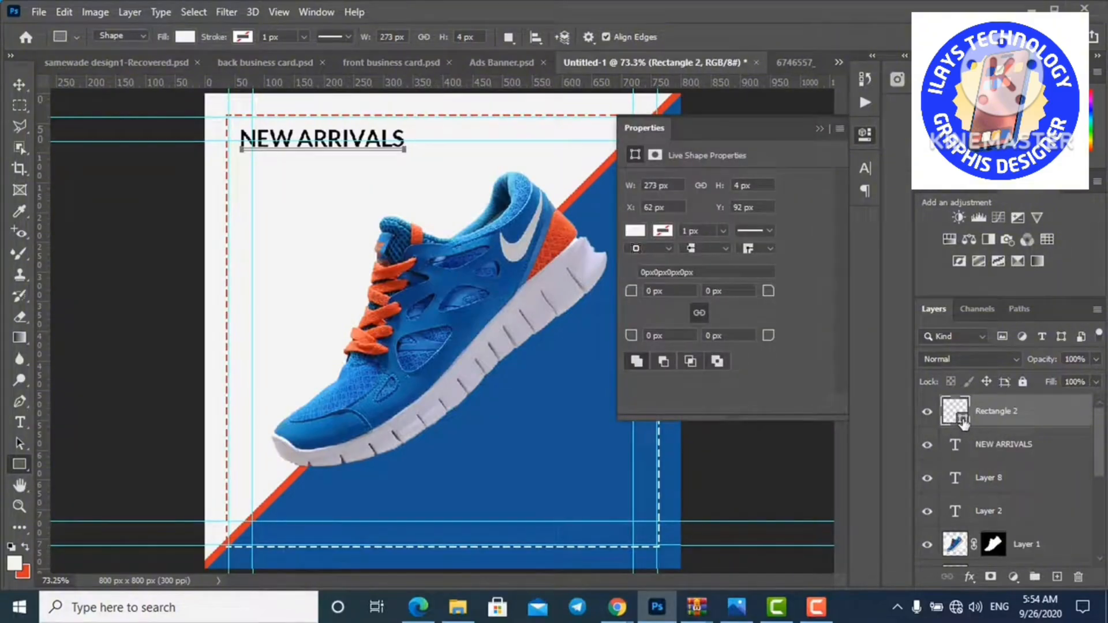
Fill the underline rectangle with the blue sampled from the banner's diagonal half.
double_click(963, 423)
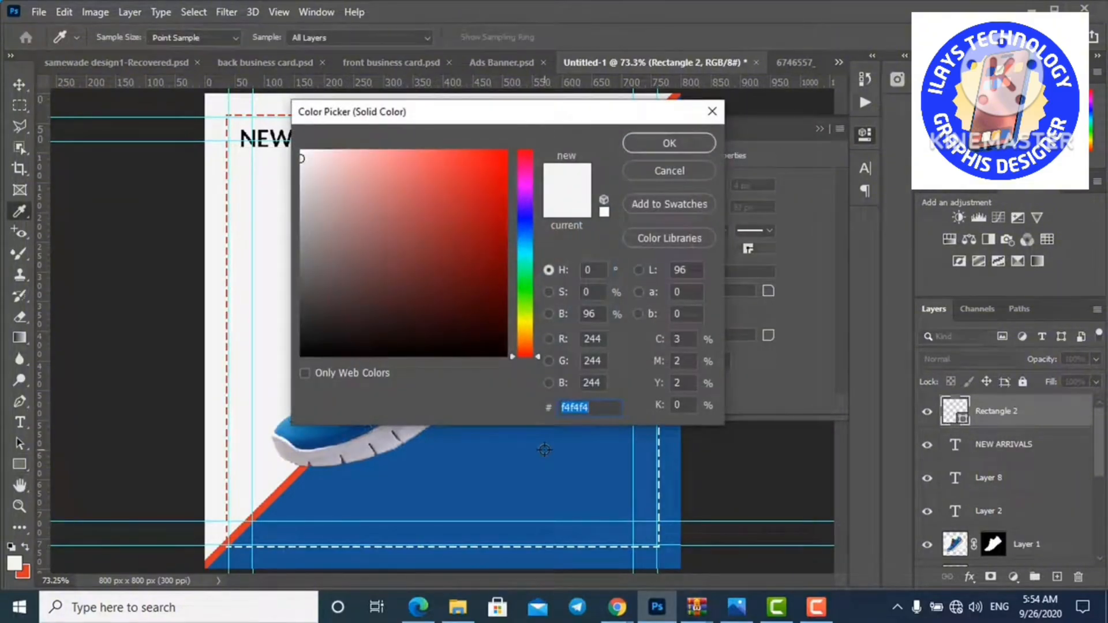
click(544, 450)
click(713, 110)
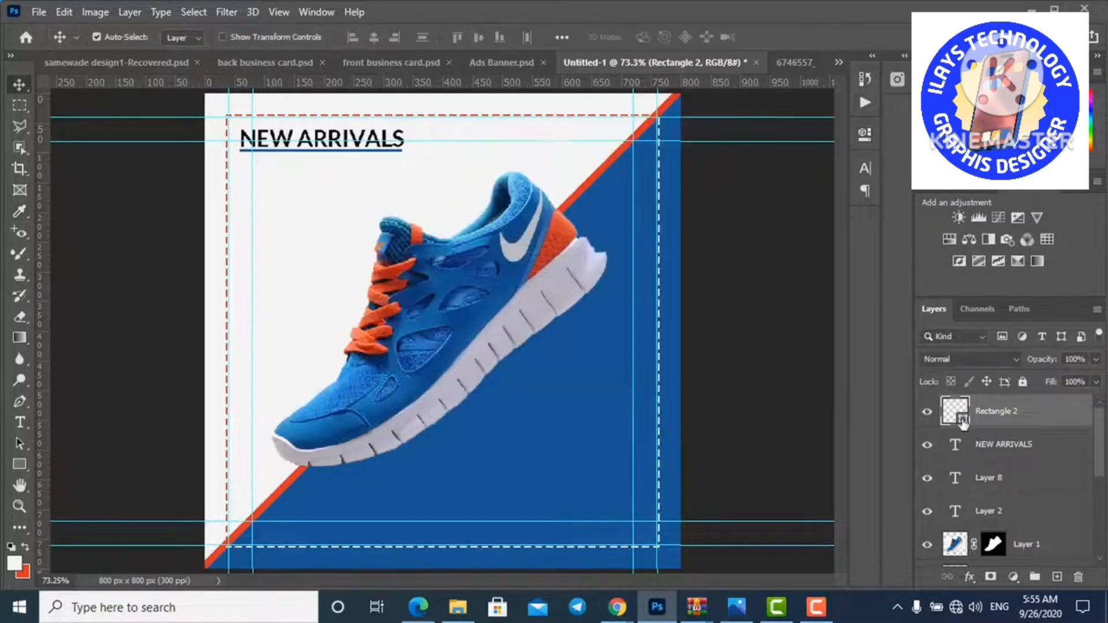
Fill the underline rectangle with the orange-red dd3826 sampled from the diagonal stripe.
double_click(962, 423)
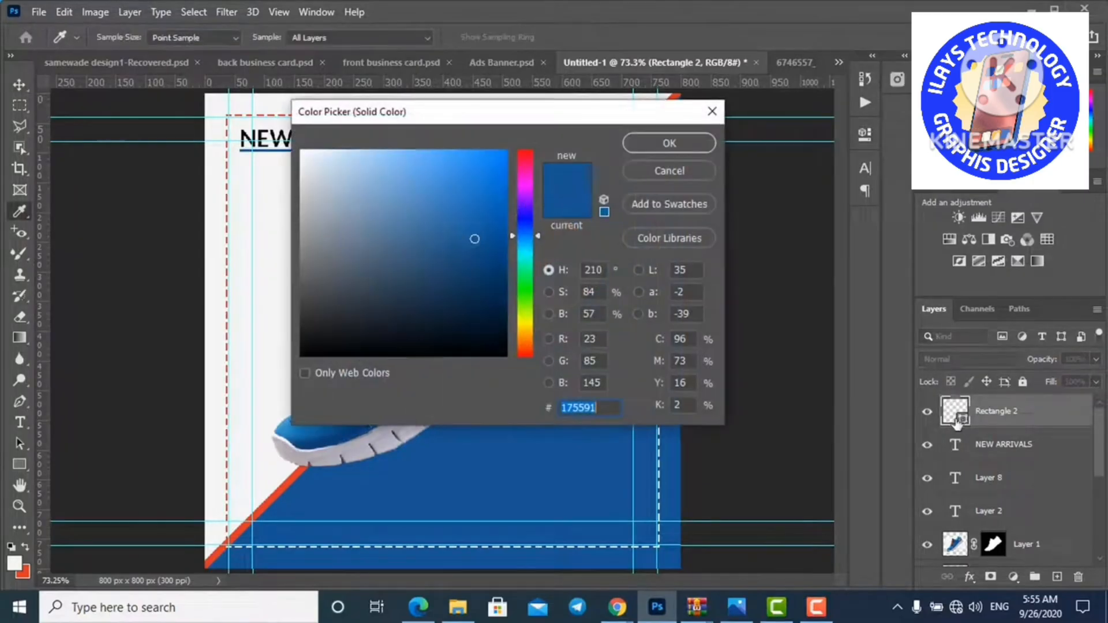
click(263, 506)
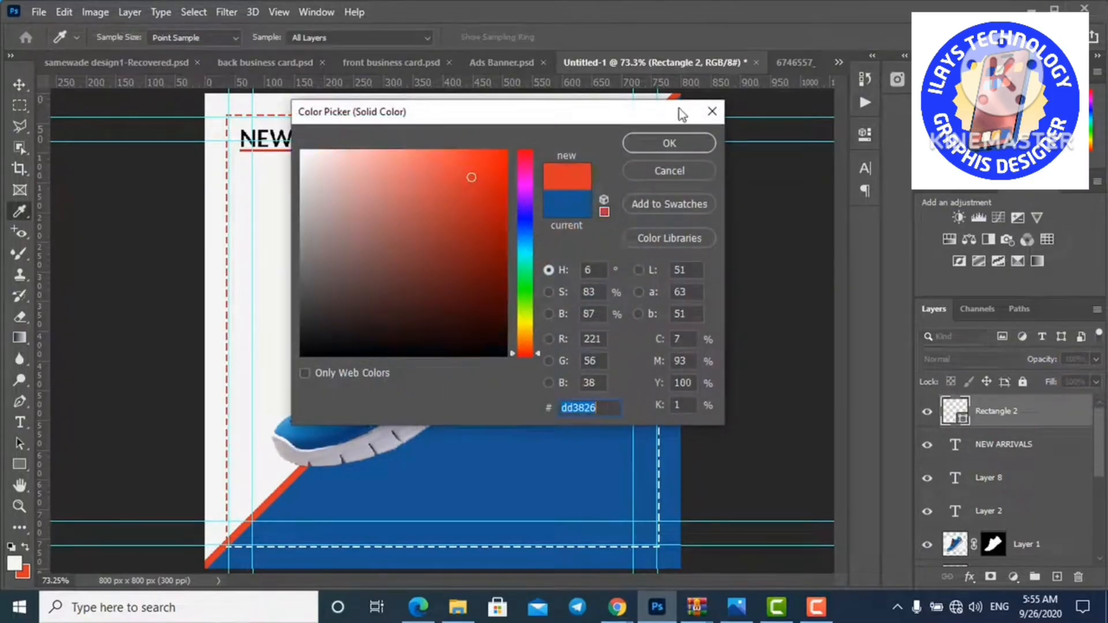
click(672, 137)
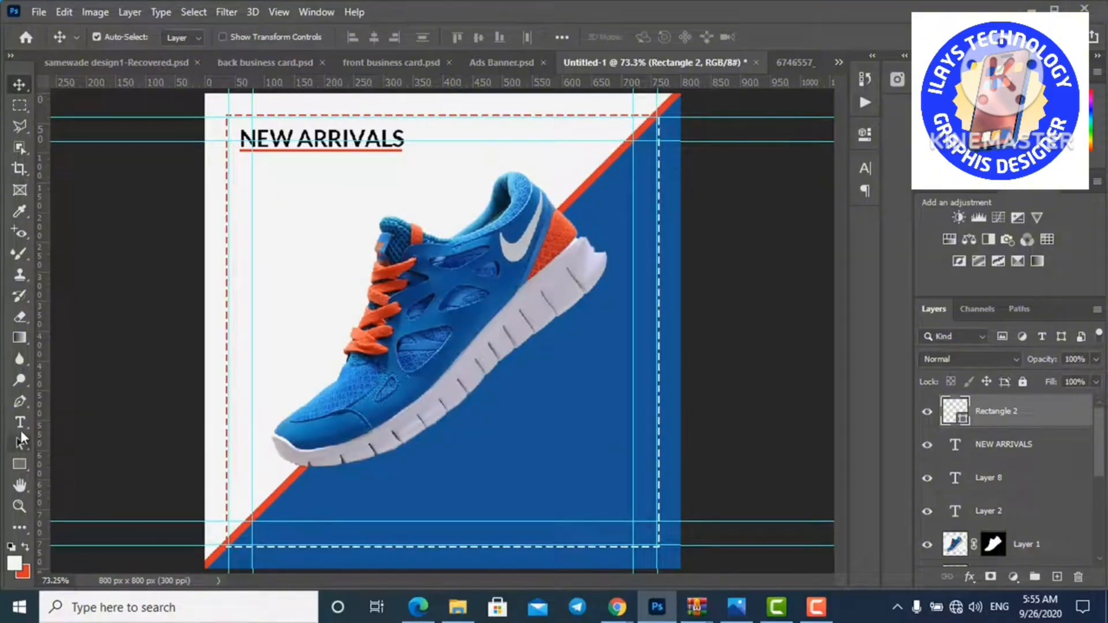
Recolor the NEW ARRIVALS text to the banner's blue 175591 and move it with its underline against the inner vertical guide.
click(19, 422)
click(294, 134)
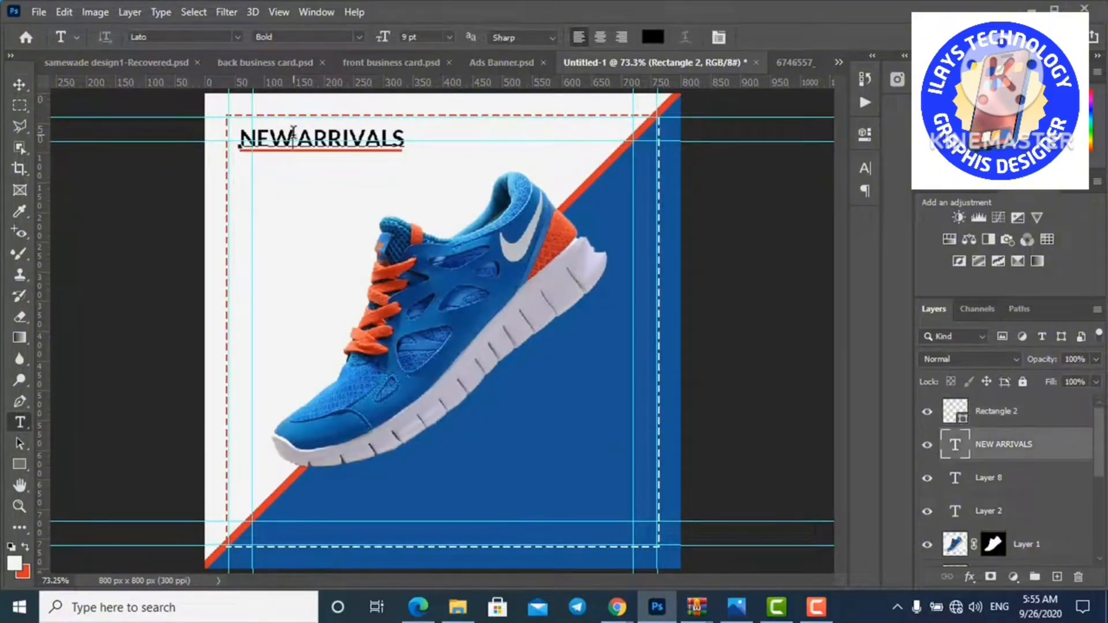
key(ctrl+a)
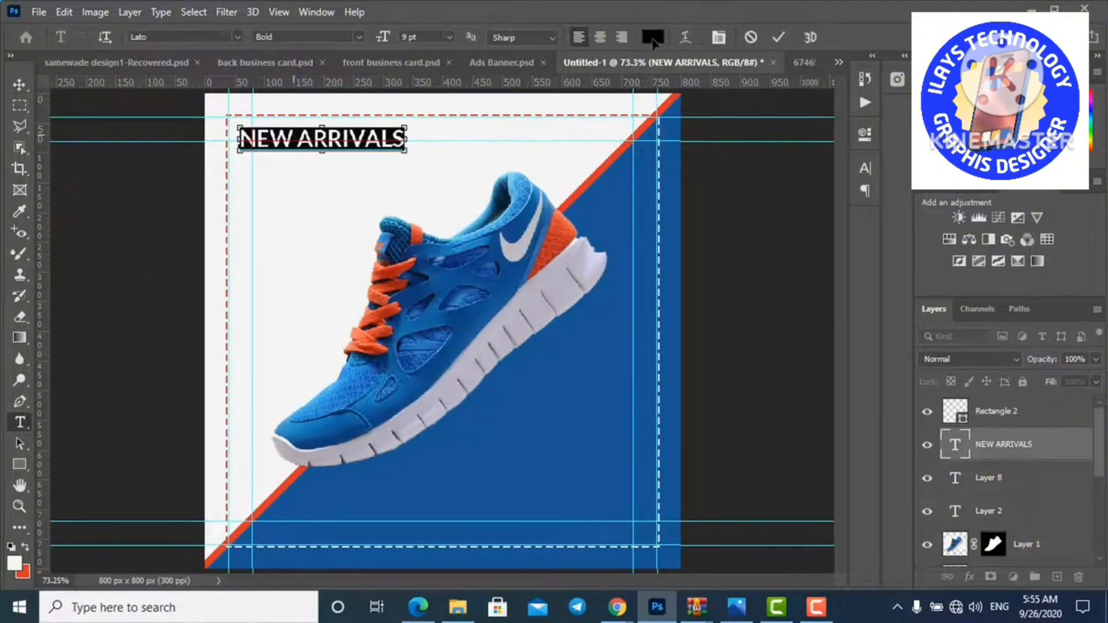
click(652, 37)
click(606, 491)
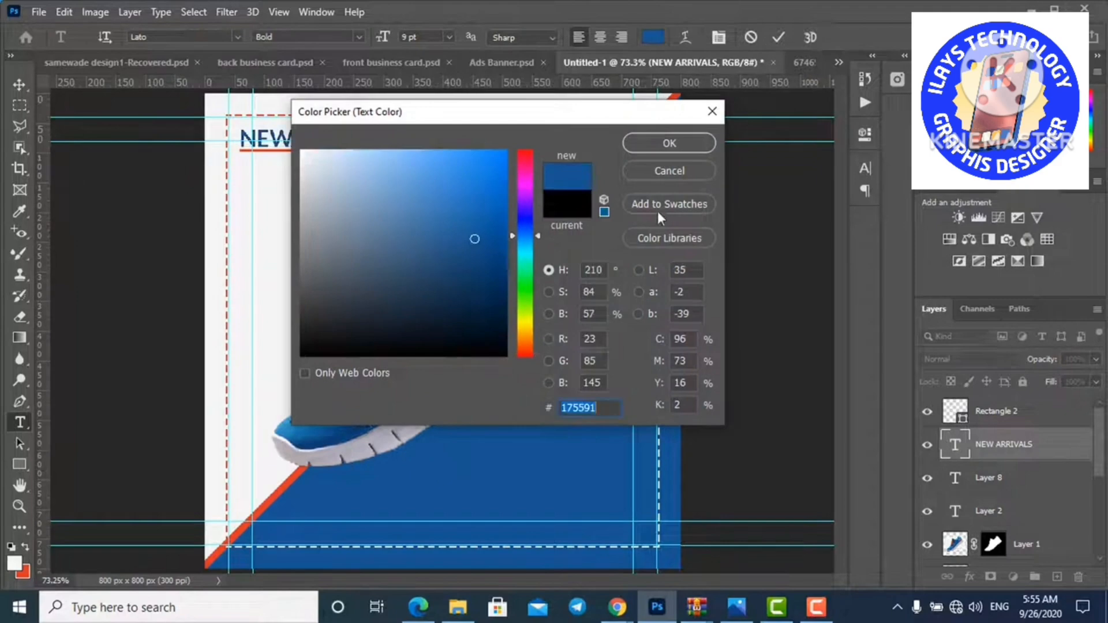
click(669, 143)
click(19, 84)
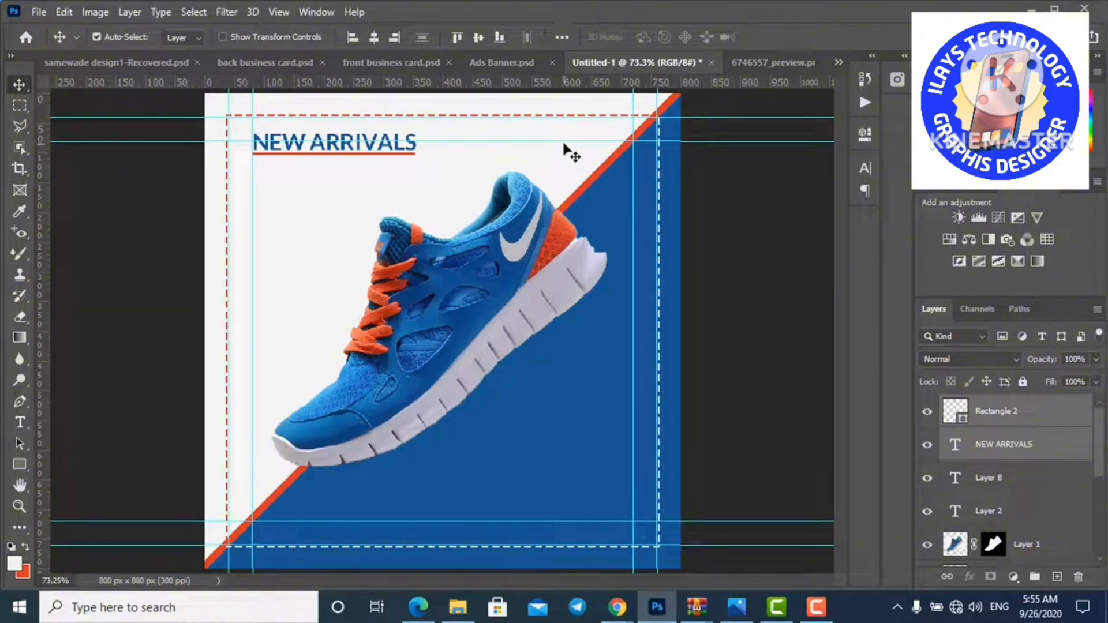
Add the text "BIG SALE" on two lines below the NEW ARRIVALS underline.
key(t)
click(258, 189)
text(BIG    )
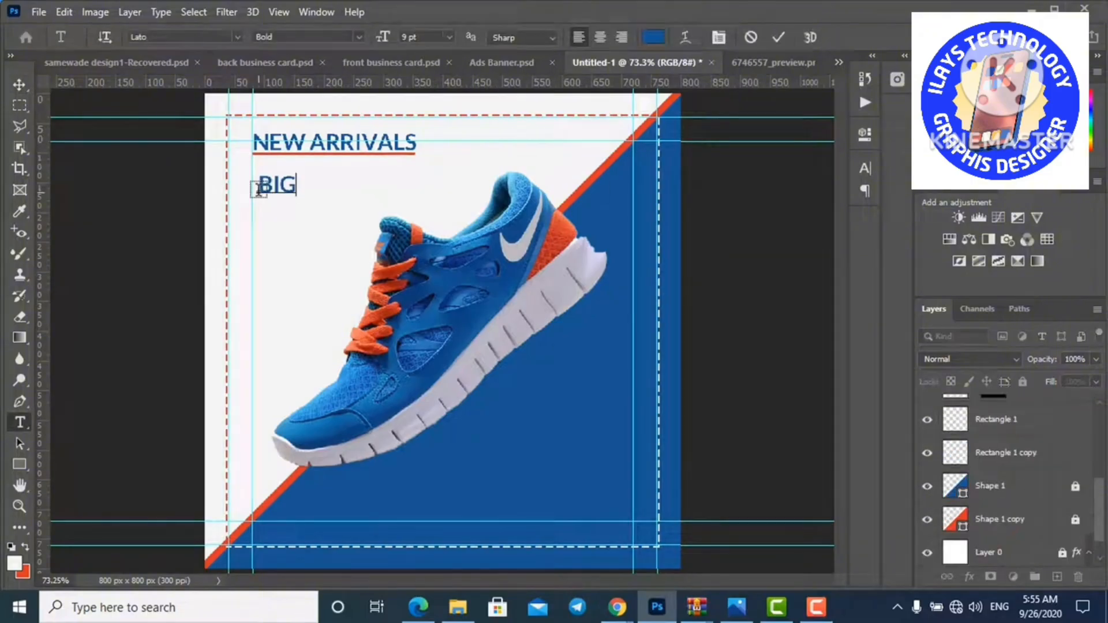
text(SALE)
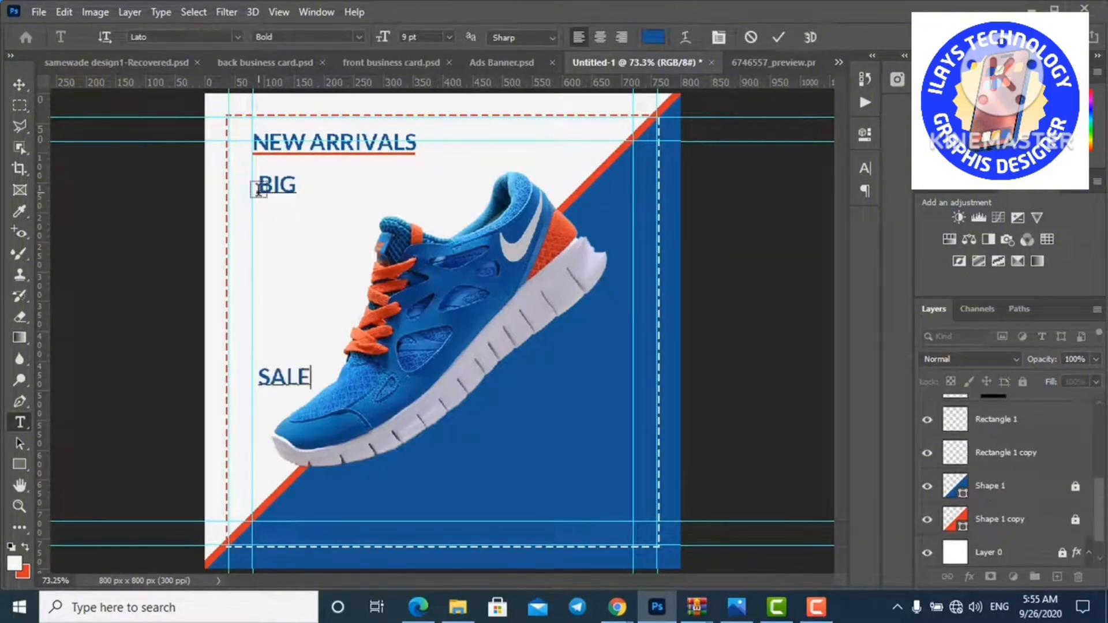
Reset the leading of the whole BIG SALE text to Auto and tighten it to 10 pt.
key(ctrl+a)
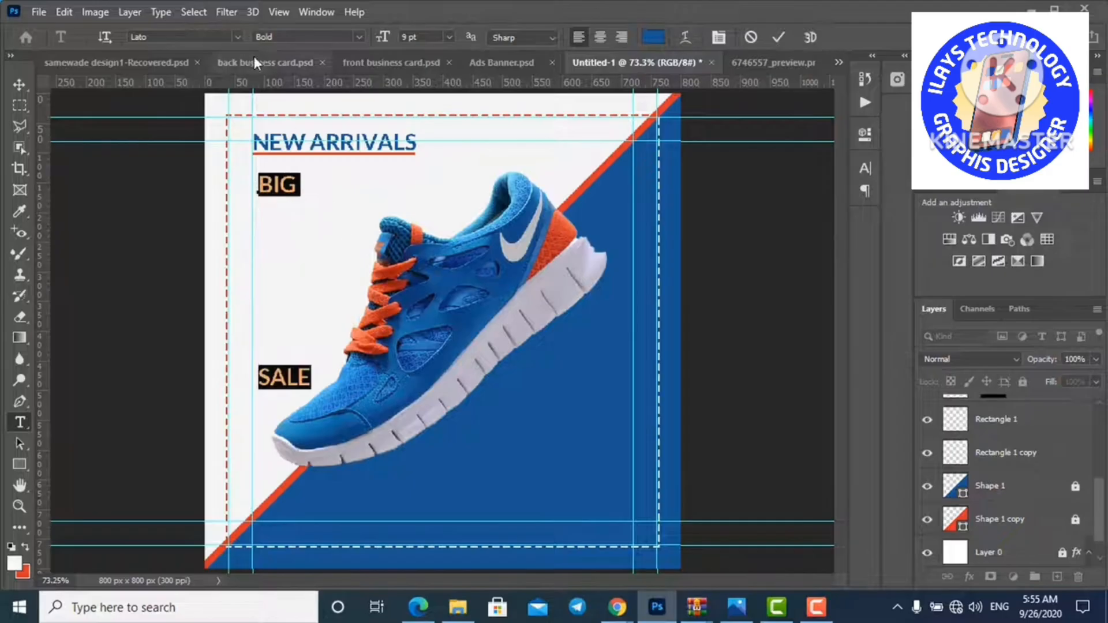
click(873, 58)
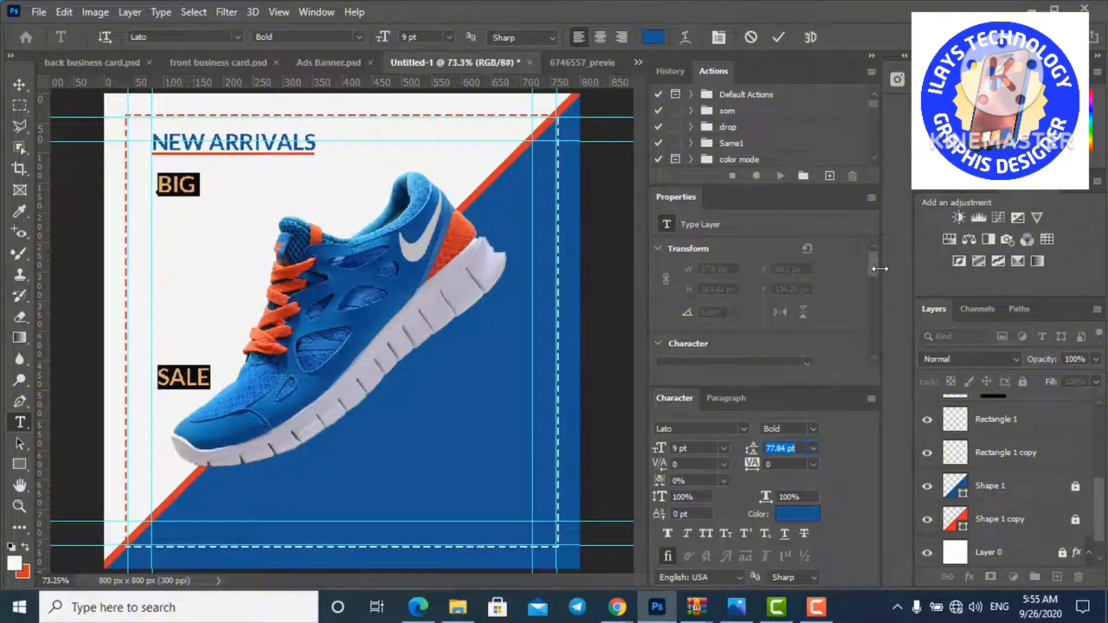
click(816, 448)
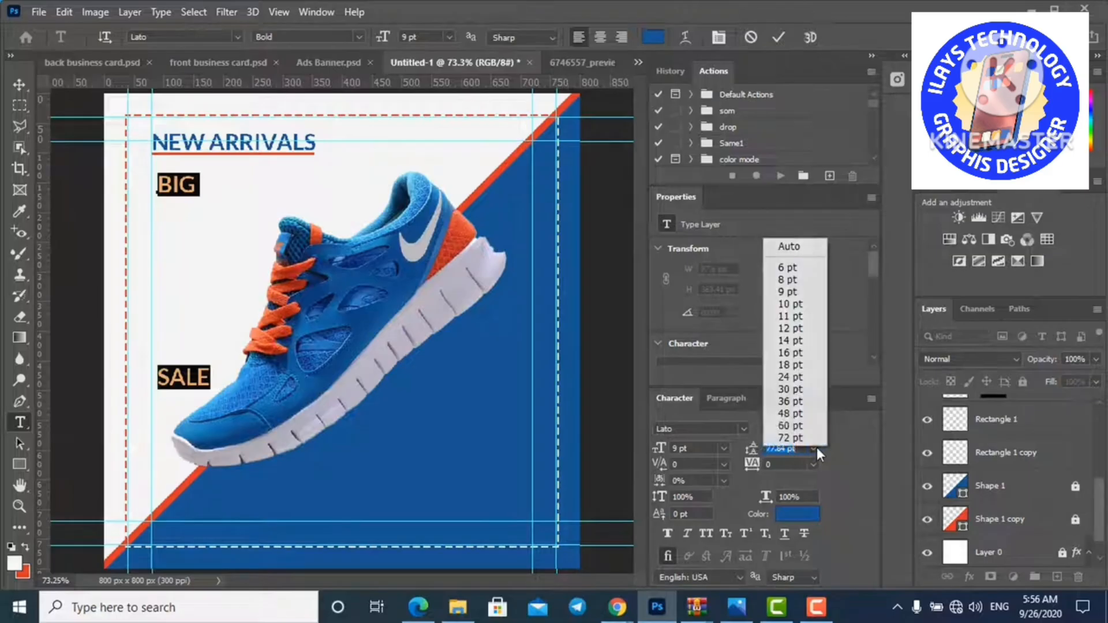
click(777, 249)
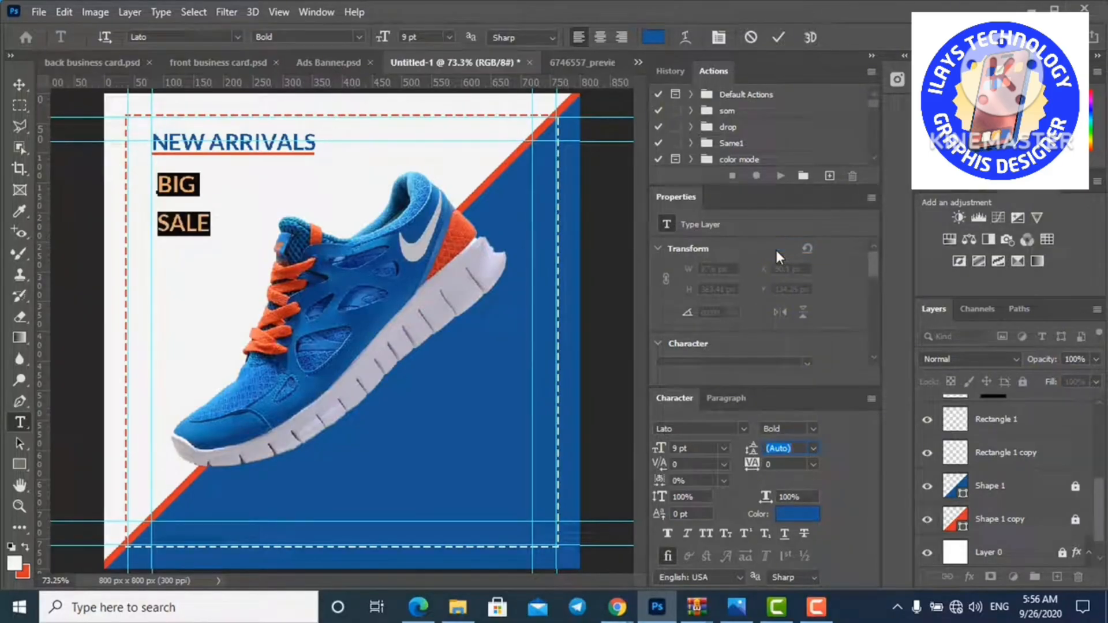
drag(755, 454, 754, 453)
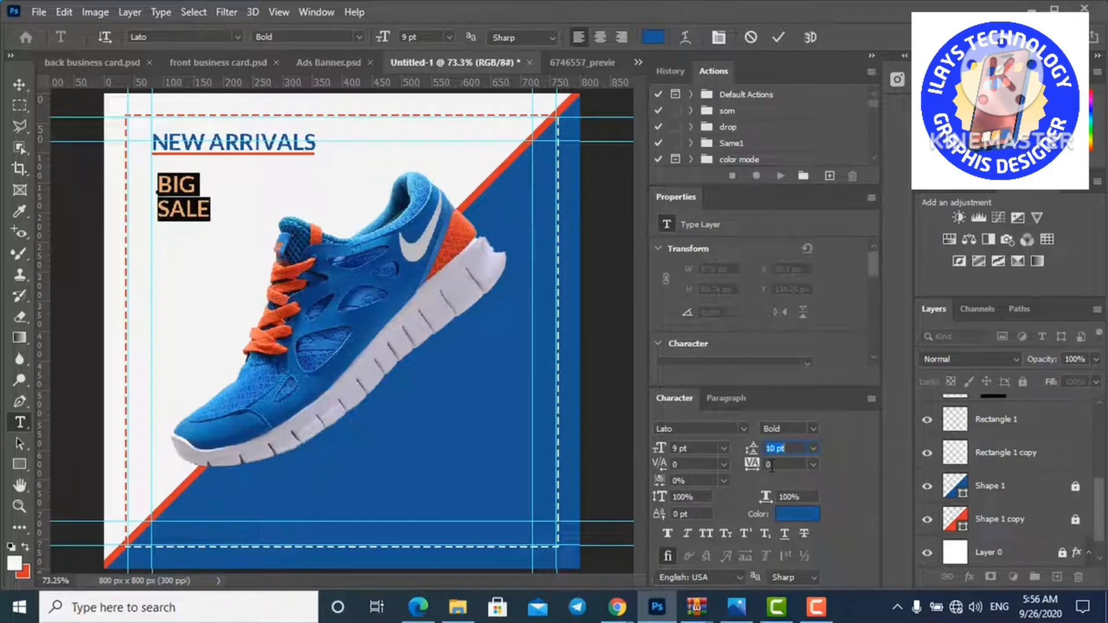
Set the tracking of the BIG SALE text to 140 and its font style to Black.
drag(752, 466, 758, 470)
drag(759, 469, 761, 468)
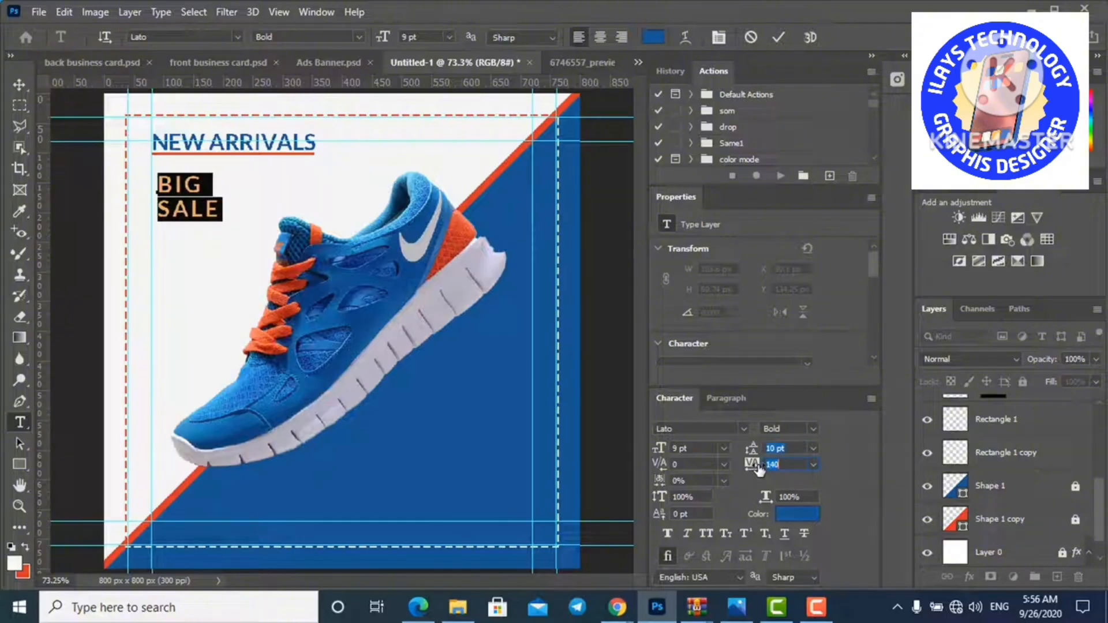
click(752, 449)
click(874, 57)
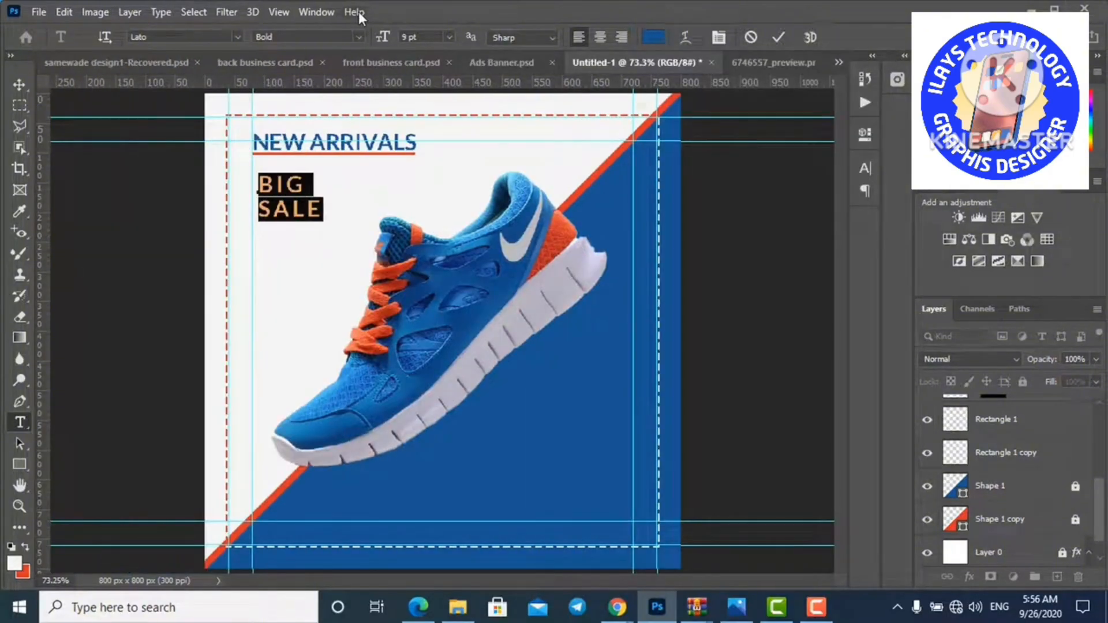
click(359, 36)
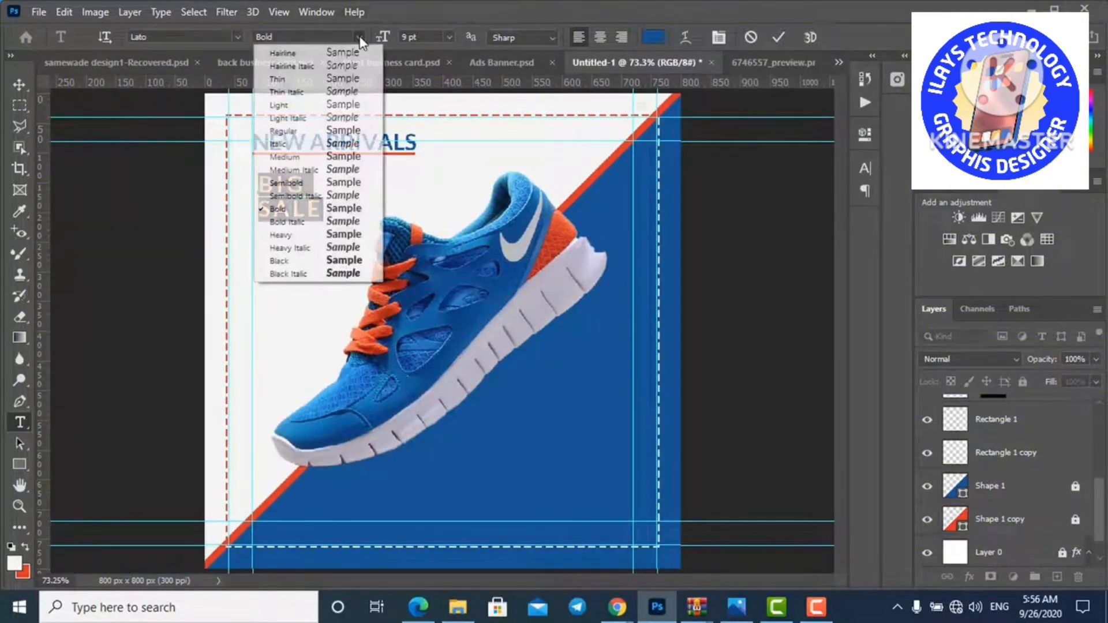
click(356, 262)
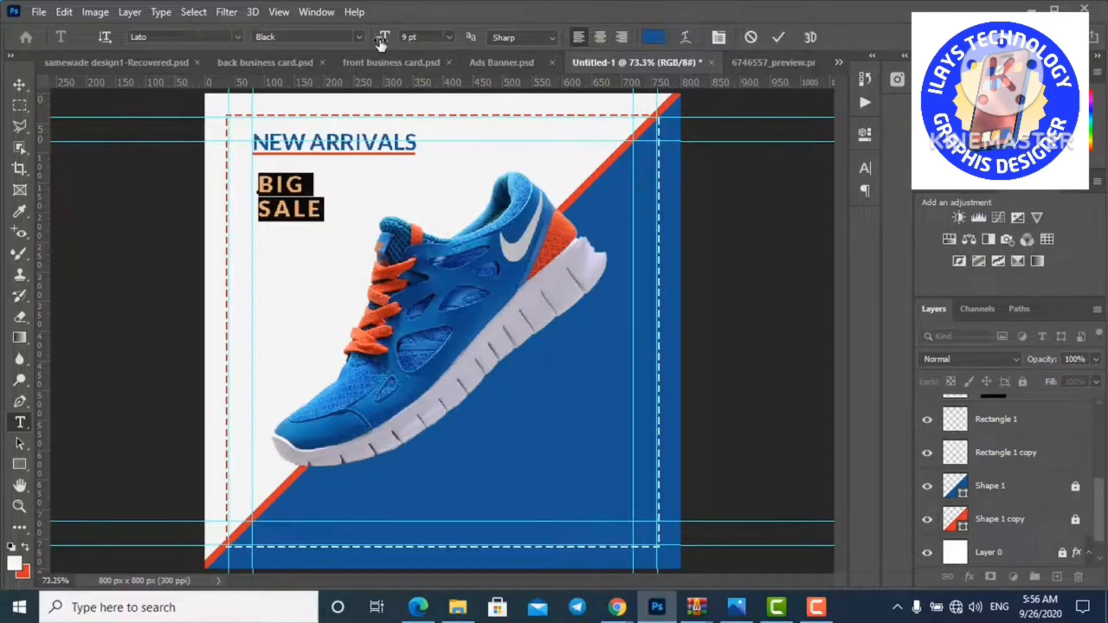
Enlarge the BIG SALE text to 20 pt and set its leading to 20 pt.
drag(382, 39, 389, 44)
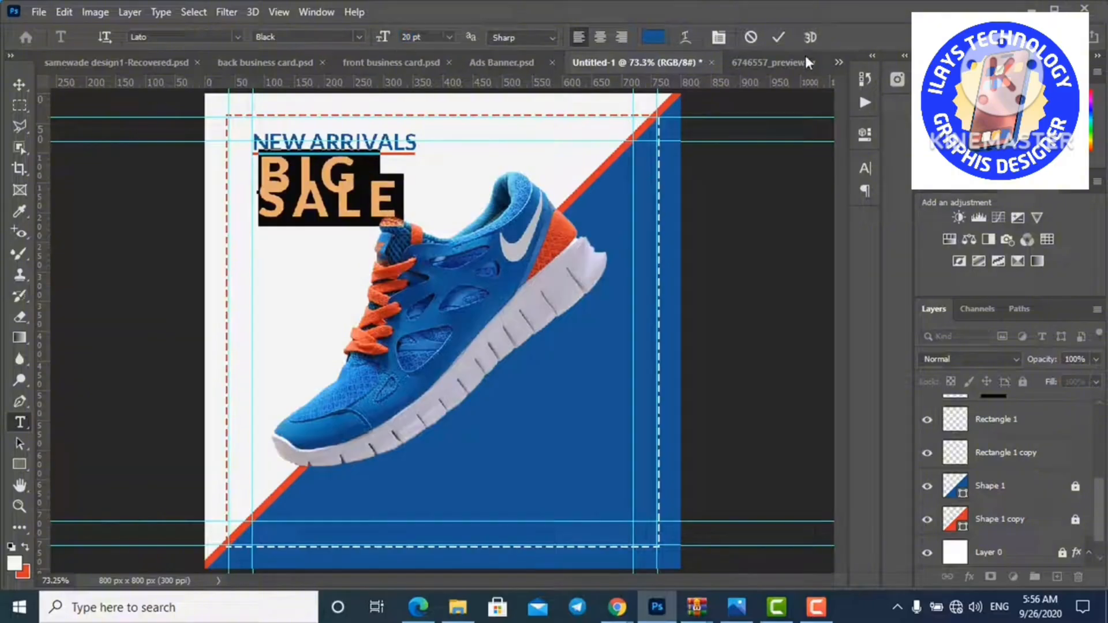
click(871, 58)
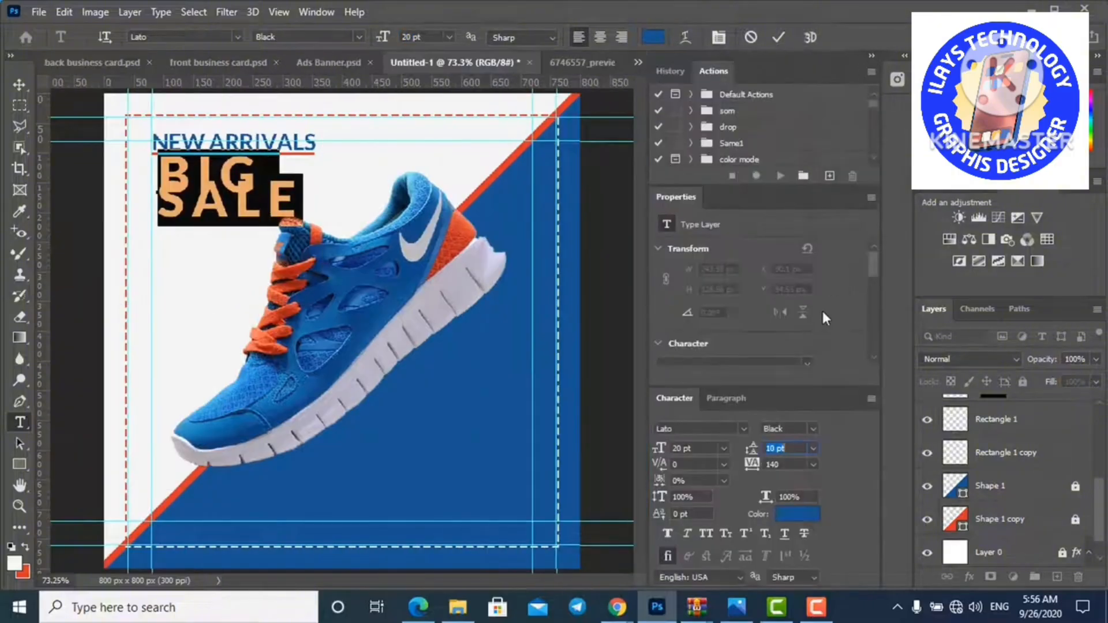
drag(753, 449, 764, 452)
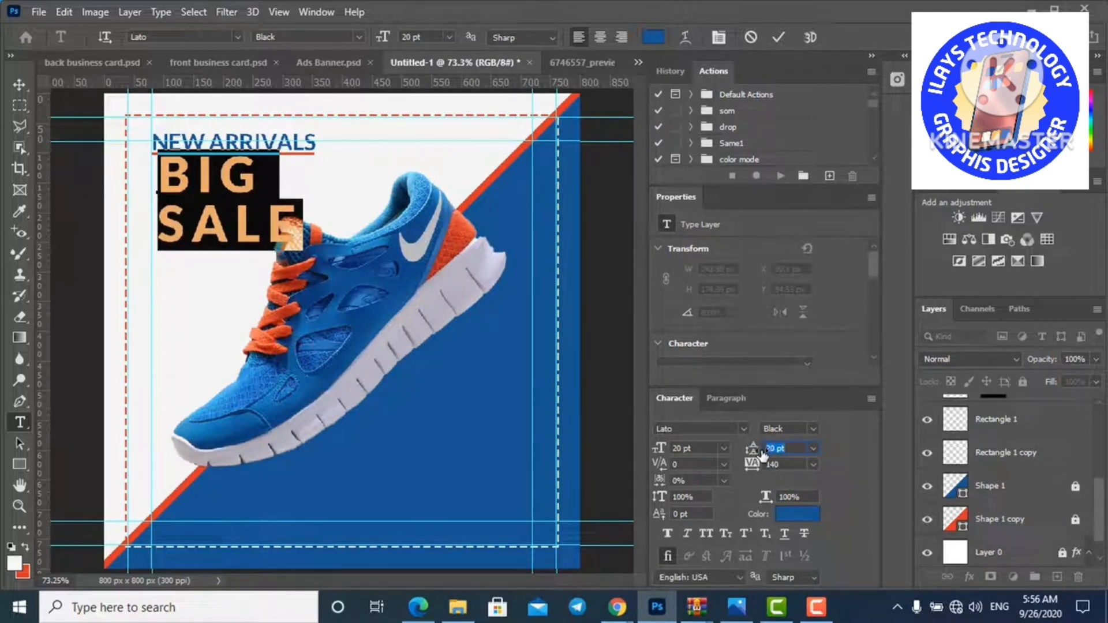
click(872, 56)
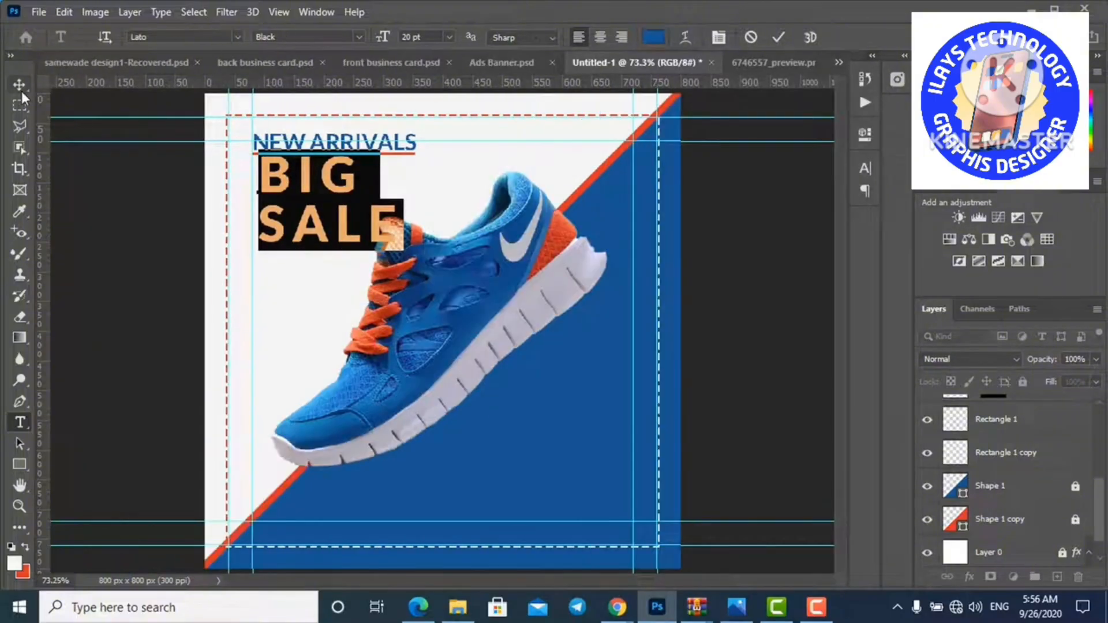
Scale the BIG SALE text down slightly and place it against the inner vertical guide, below the NEW ARRIVALS underline.
click(20, 88)
key(ctrl+t)
drag(398, 262, 381, 249)
key(Return)
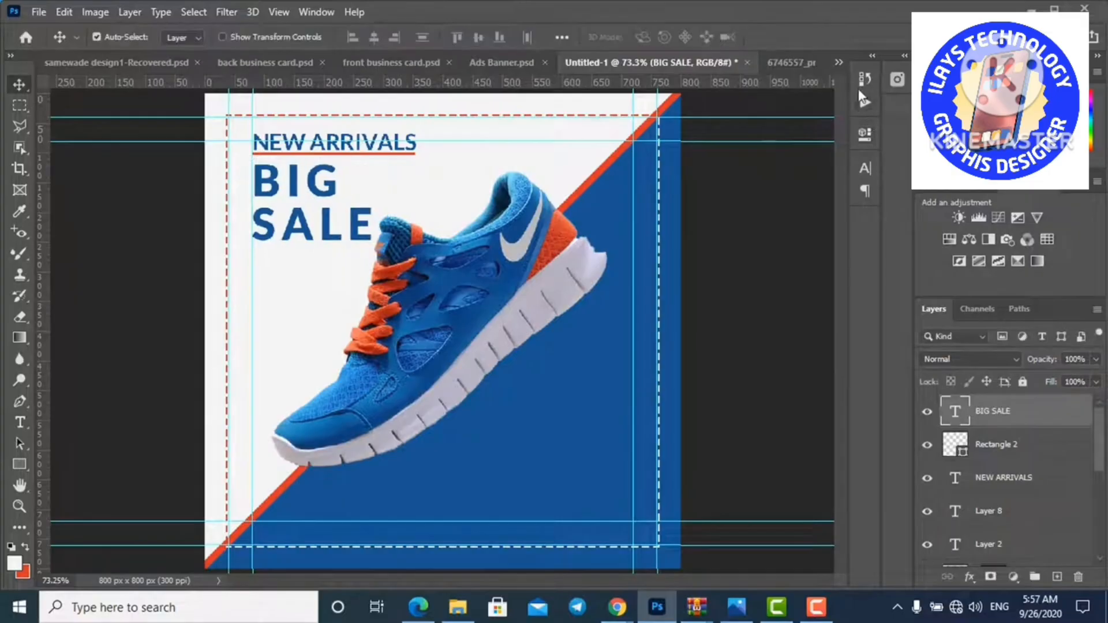
Tighten the tracking of the BIG SALE text to 60.
click(872, 56)
click(781, 448)
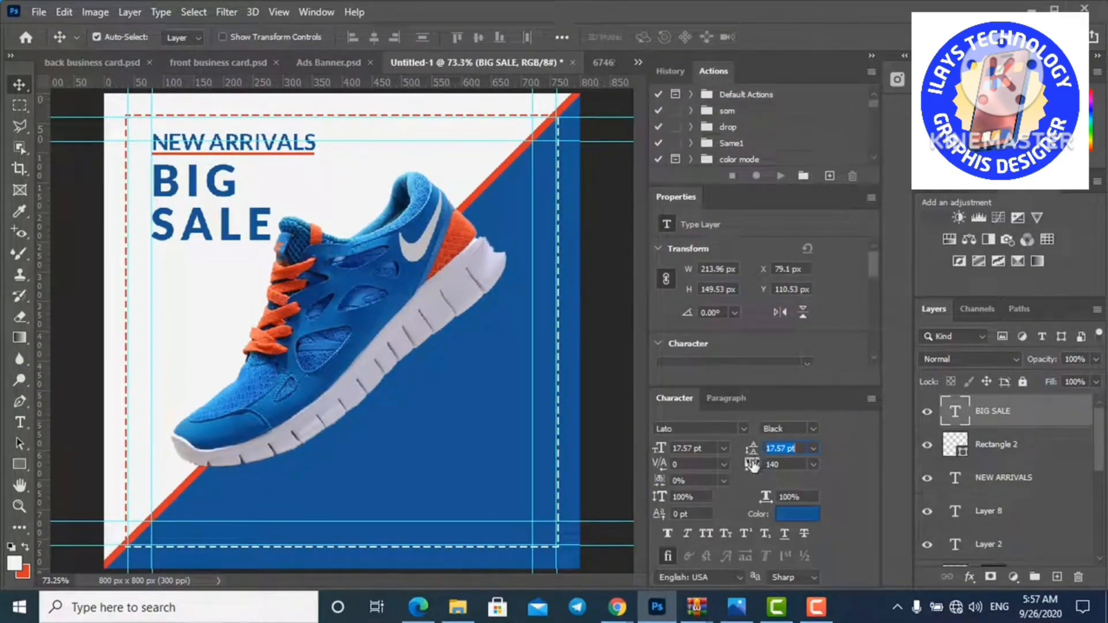
drag(752, 465, 750, 462)
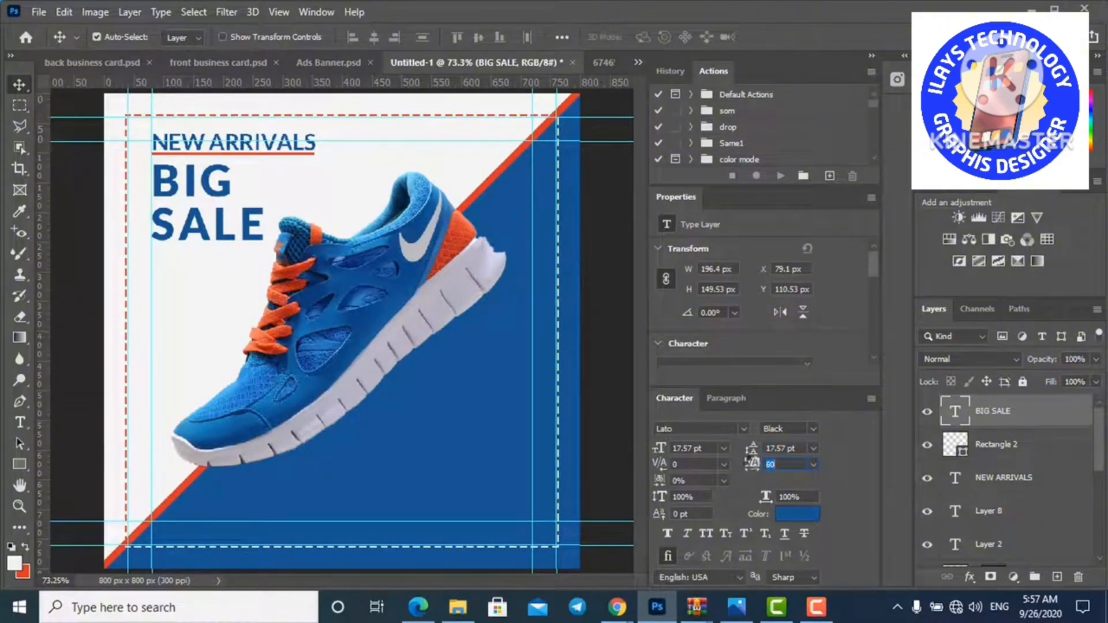
click(781, 448)
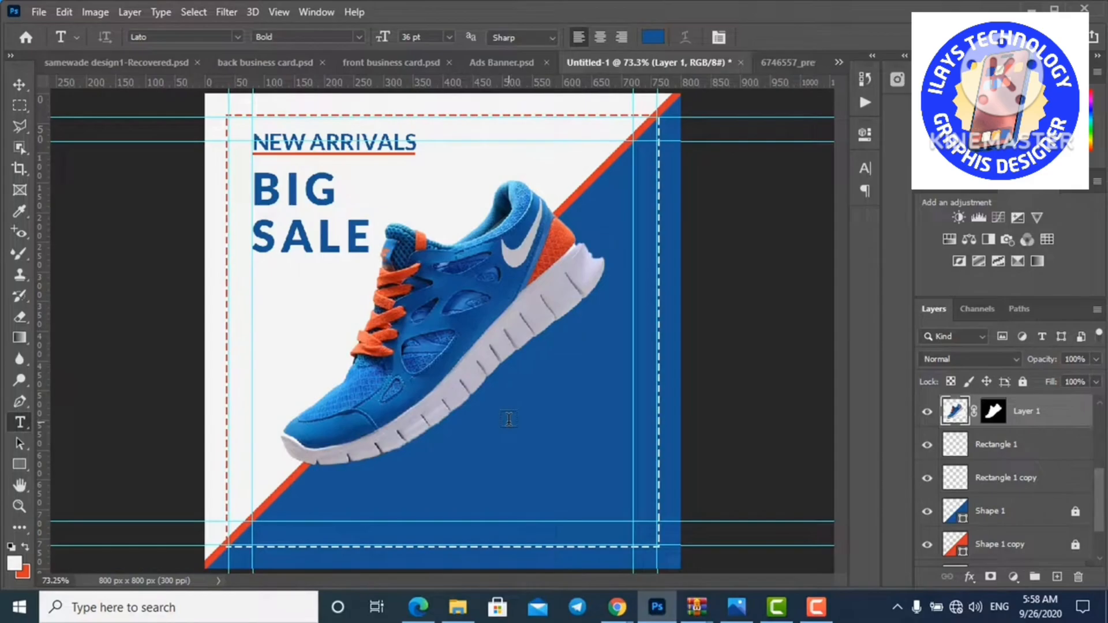
Add the two-line text "OF UP TO 40%" on the blue area below the shoe, in white at 15 pt.
click(508, 420)
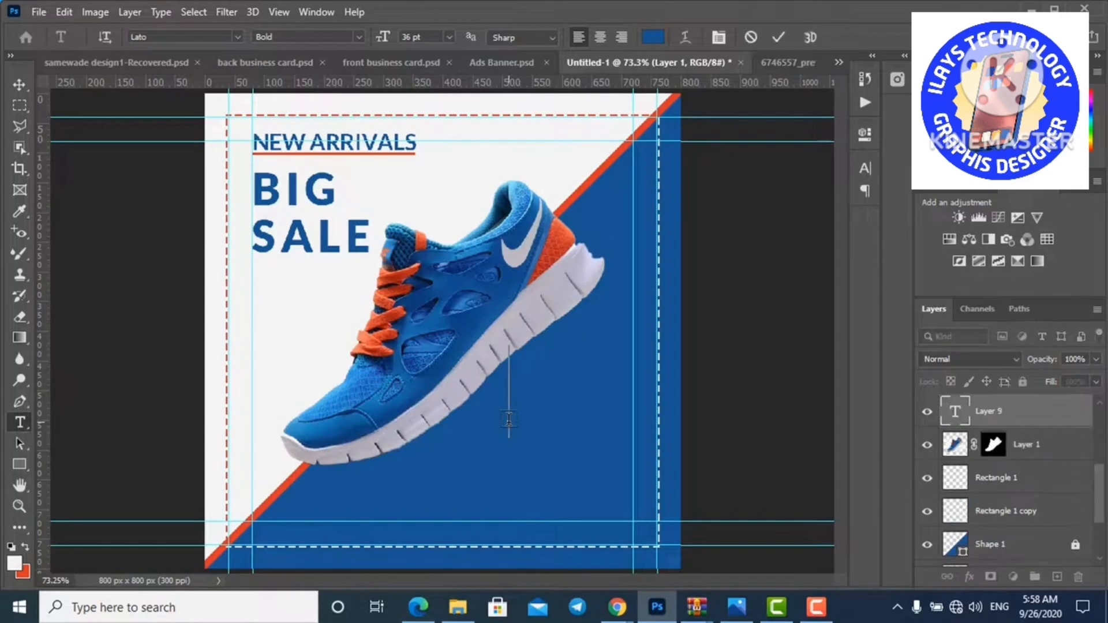
text(OFF 50%)
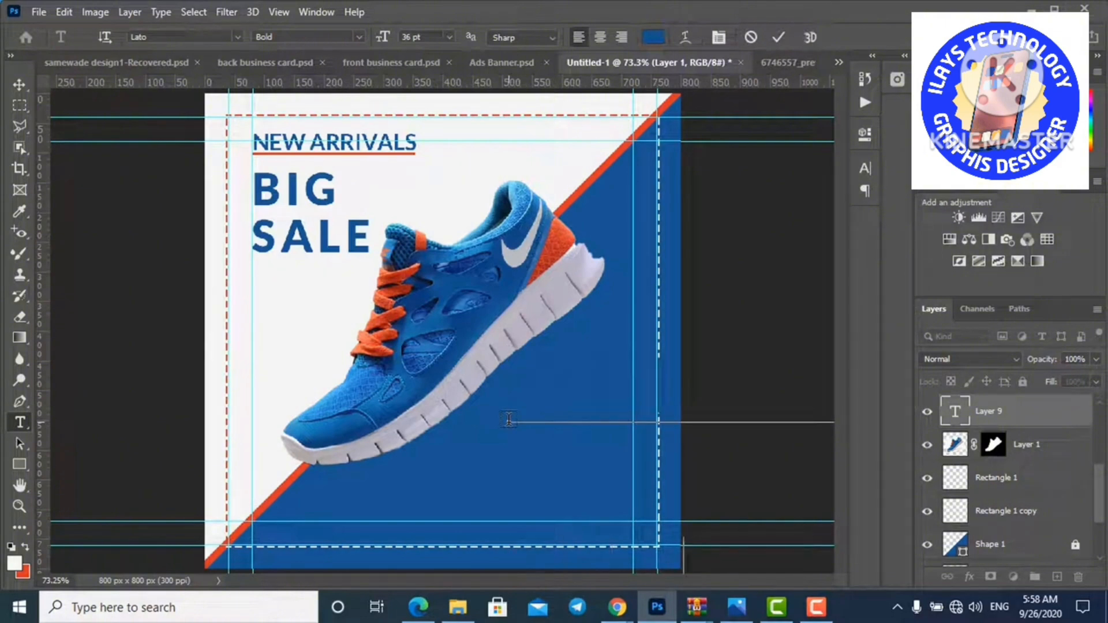
key(ctrl+a)
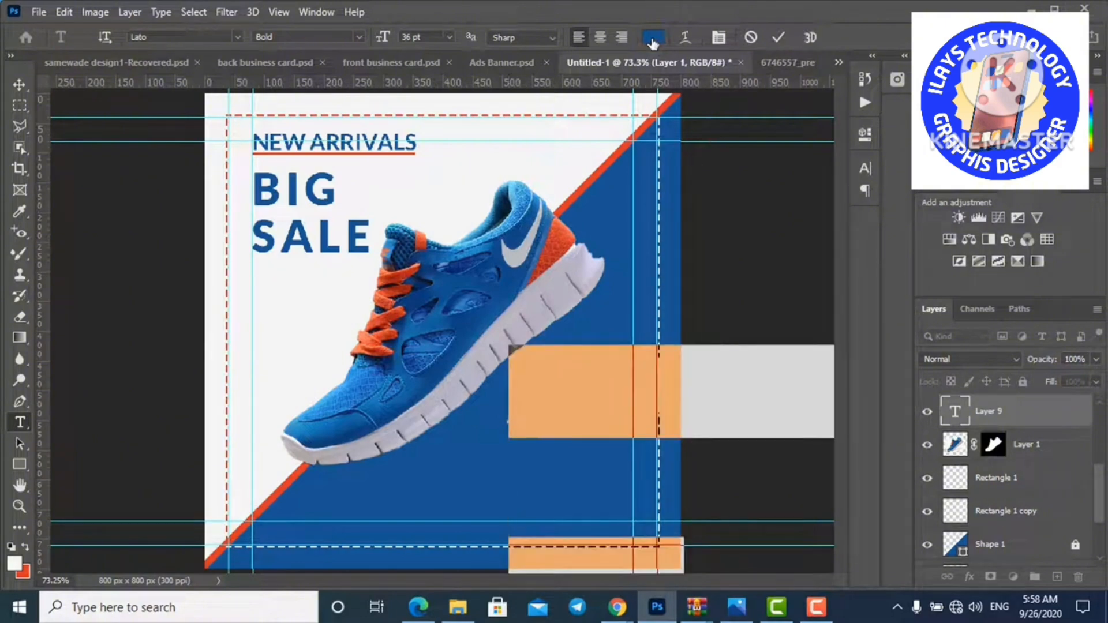
click(653, 38)
drag(390, 218, 267, 125)
click(704, 141)
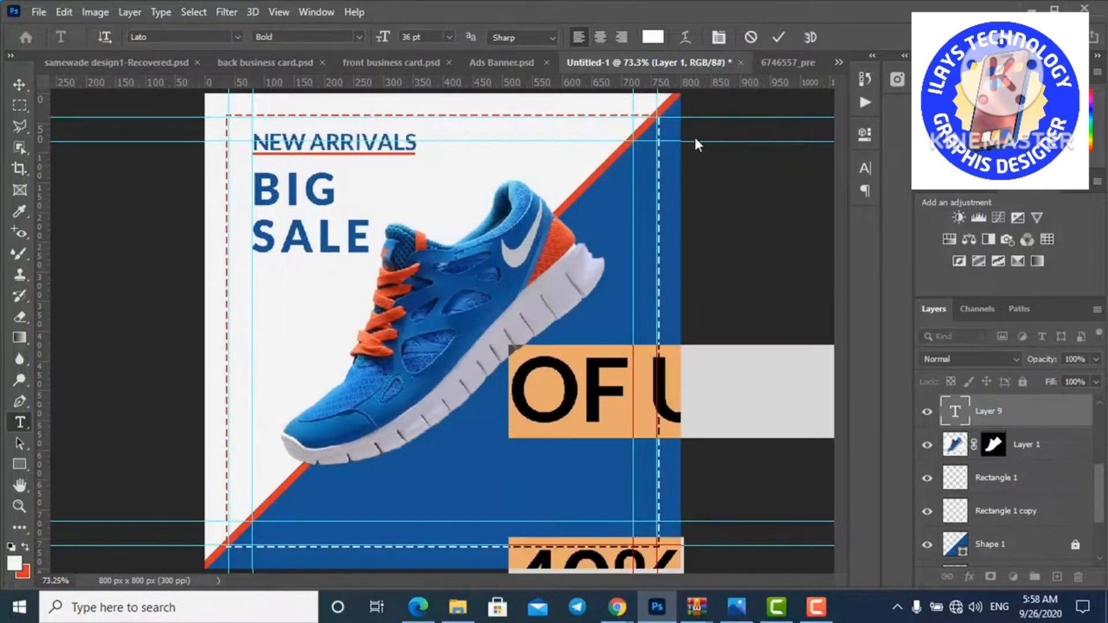
text(15)
key(Return)
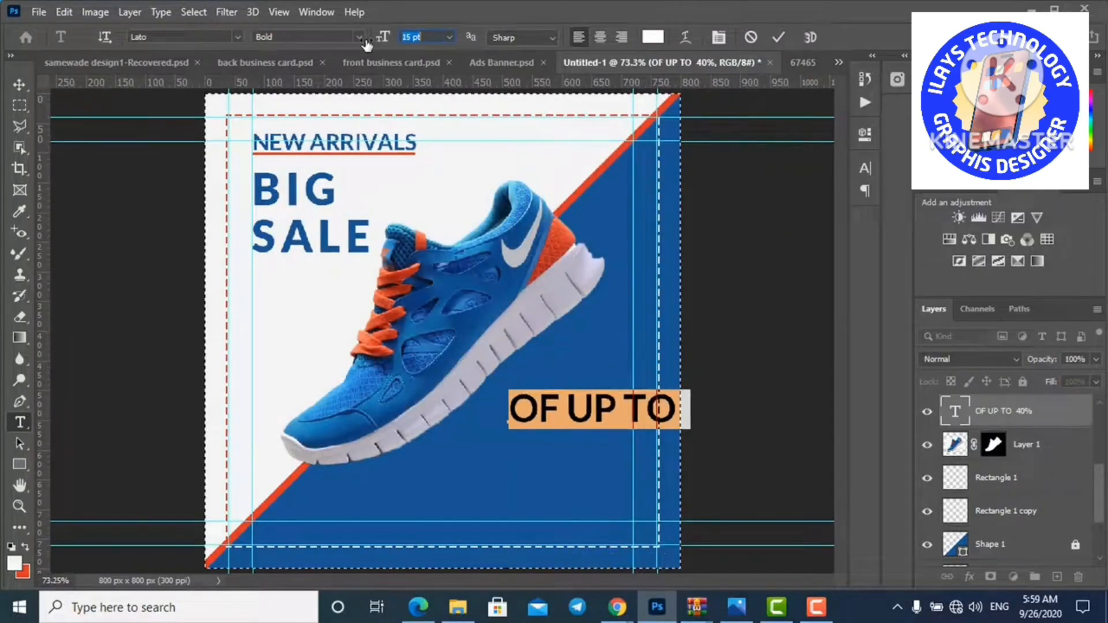
Reset the leading of the OF UP TO 40% text to Auto and tighten it to 16 pt.
click(19, 84)
click(872, 57)
click(752, 449)
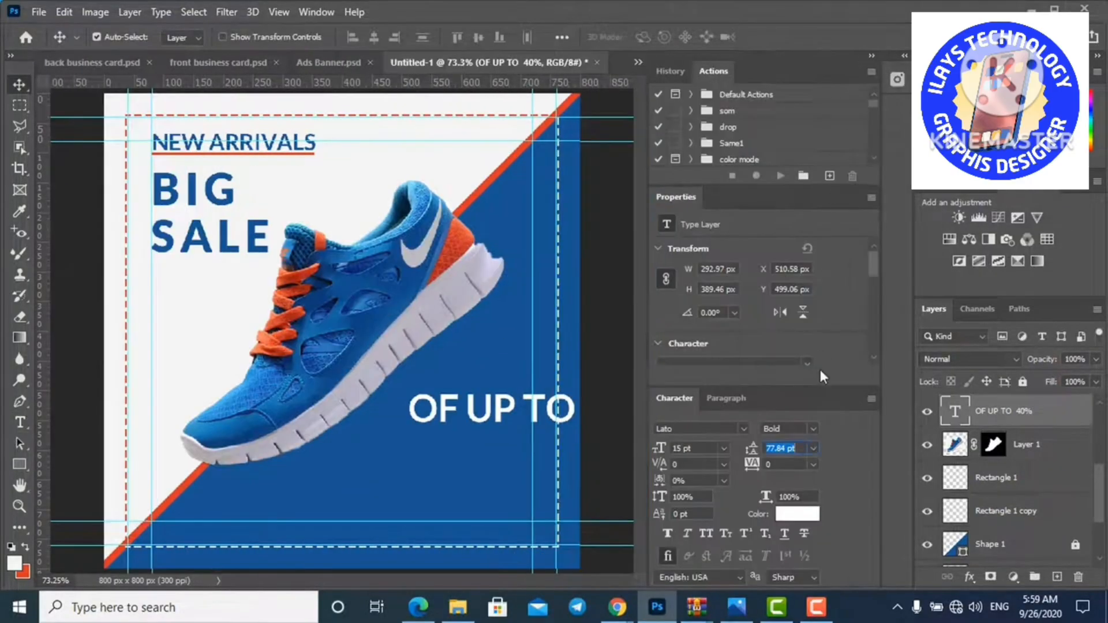
click(812, 448)
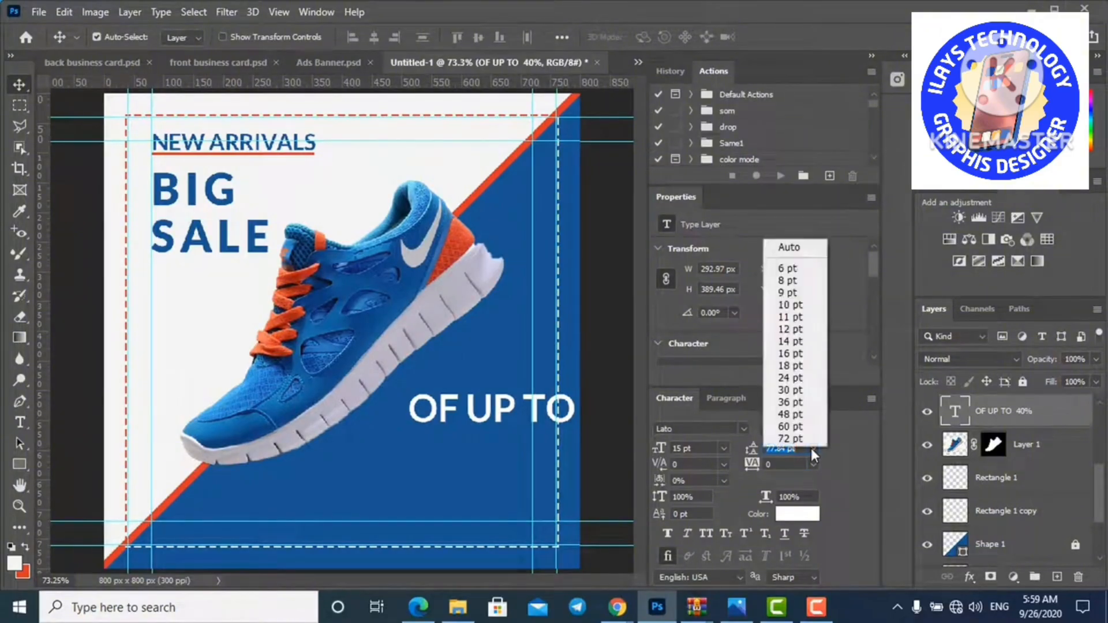
click(793, 247)
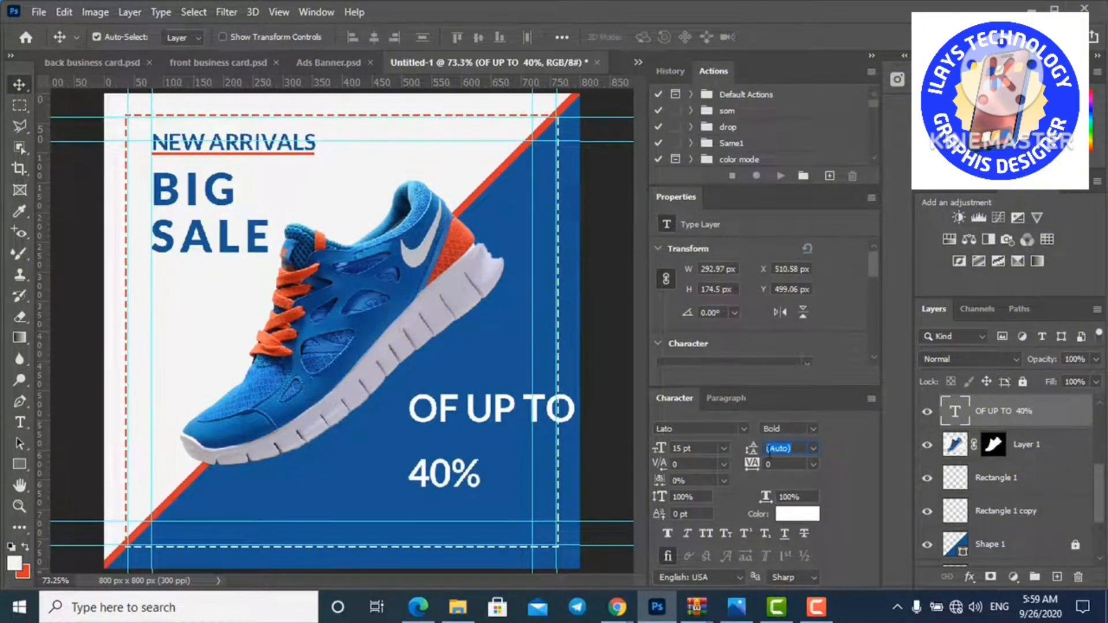
mouse_move(756, 455)
mouse_down()
mouse_move(747, 449)
mouse_move(760, 448)
mouse_up()
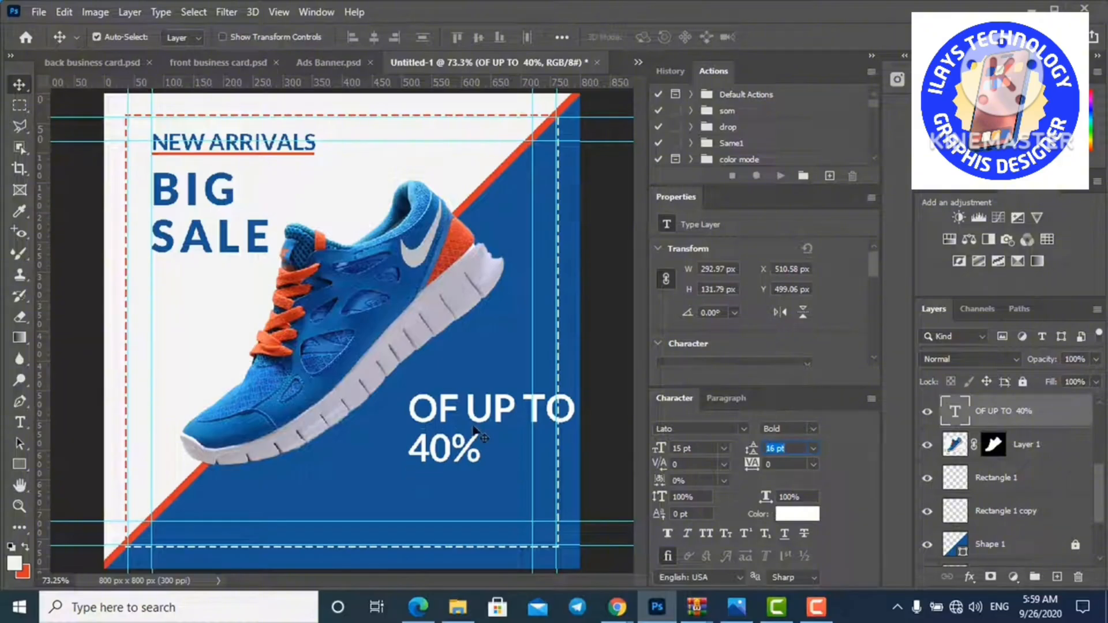
Reduce the OF UP TO line to 11 pt and enlarge the 40% line to 25 pt.
click(21, 424)
click(21, 424)
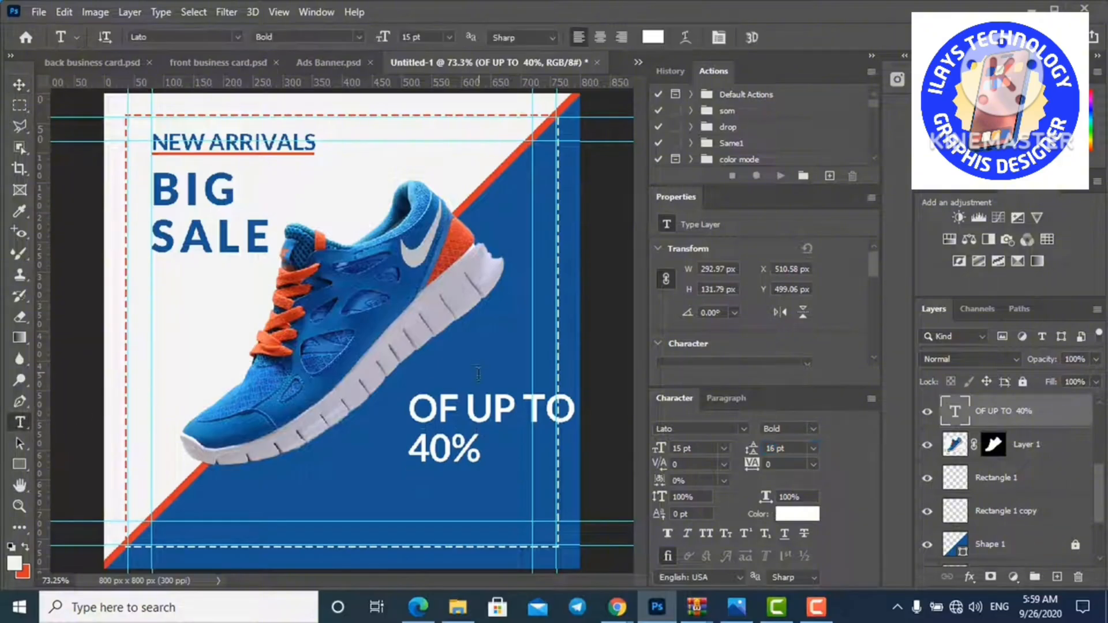
click(465, 413)
triple_click(465, 413)
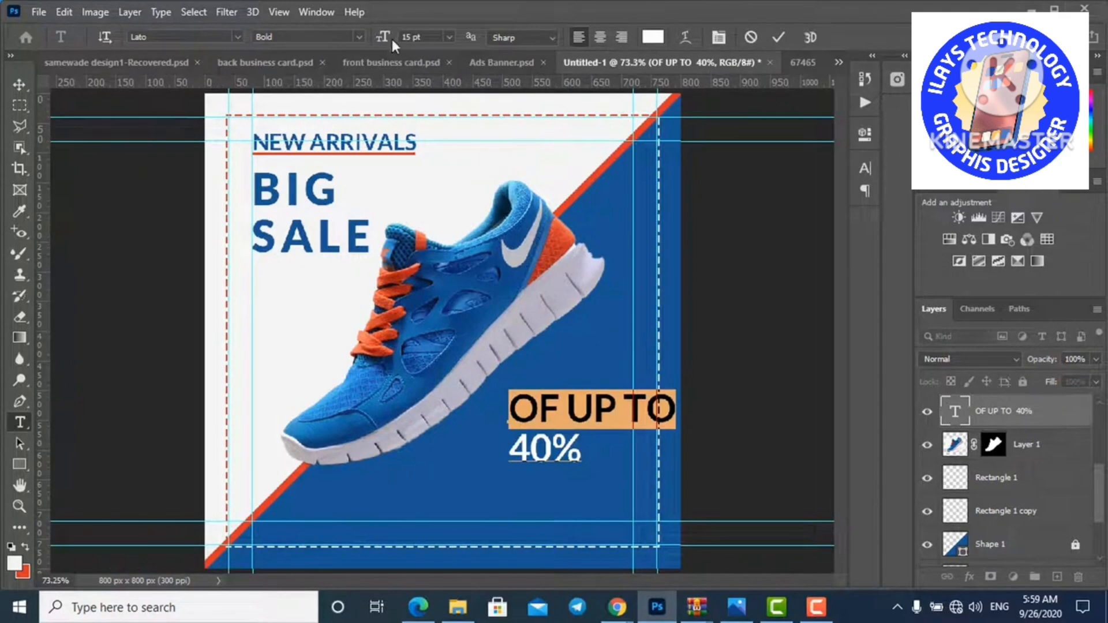
drag(383, 40, 380, 41)
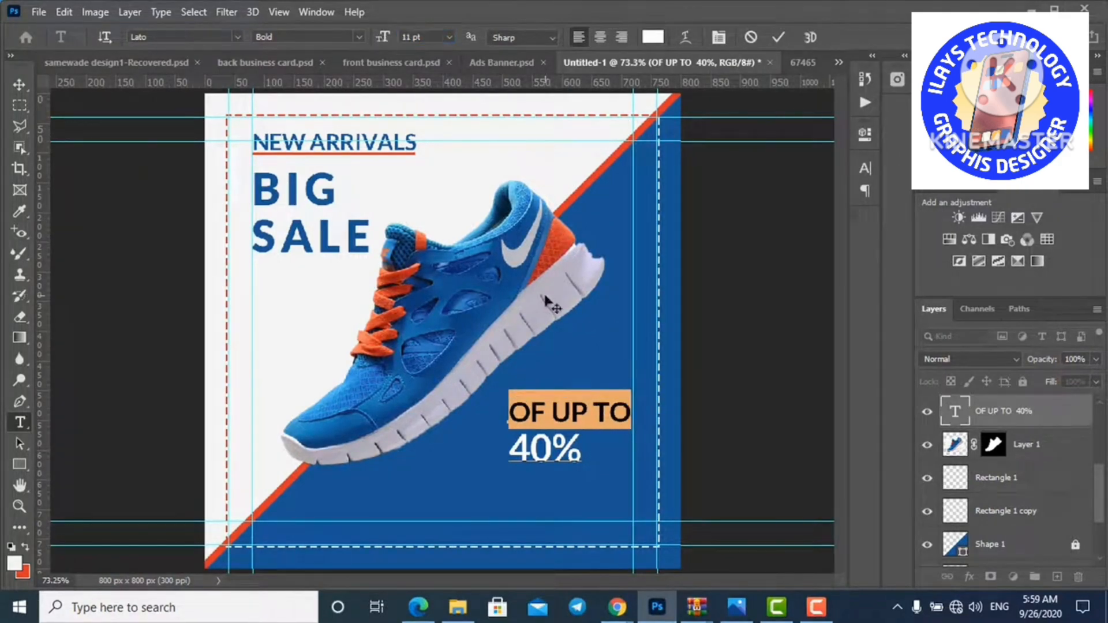
drag(514, 450, 613, 436)
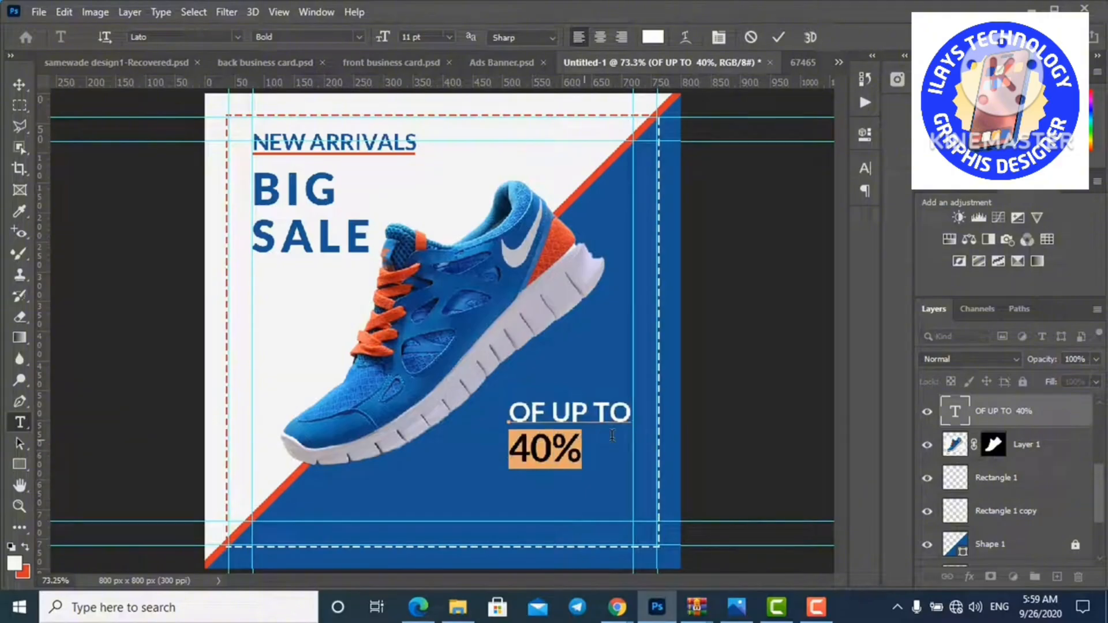
drag(383, 39, 388, 42)
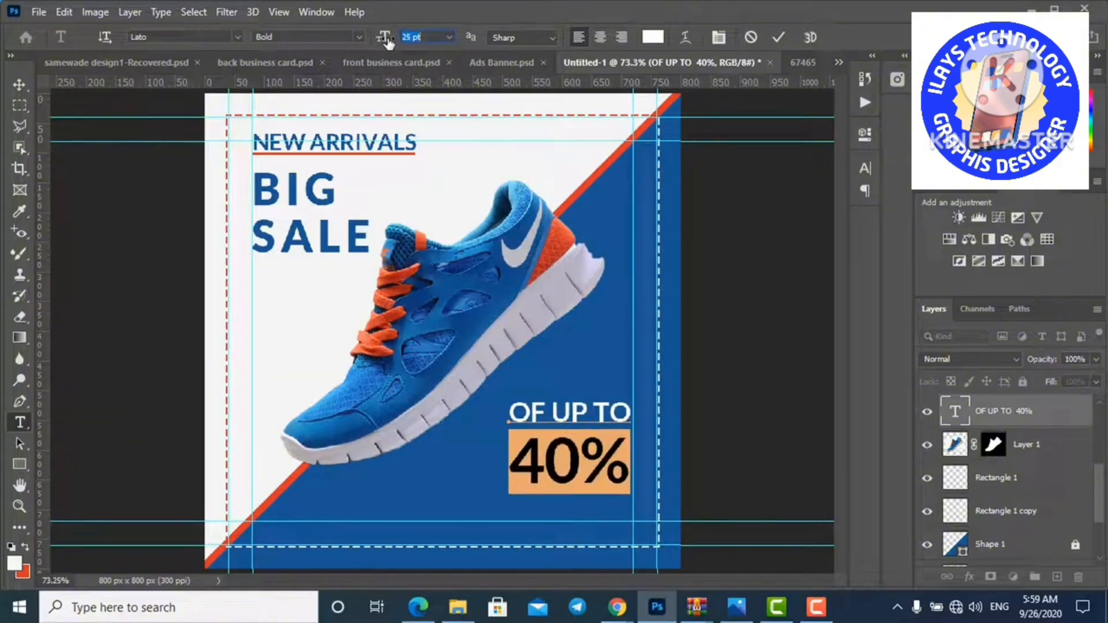
Move the OF UP TO 40% text up against the inner vertical guide and recolor 40% with the diagonal stripe's orange-red.
click(12, 88)
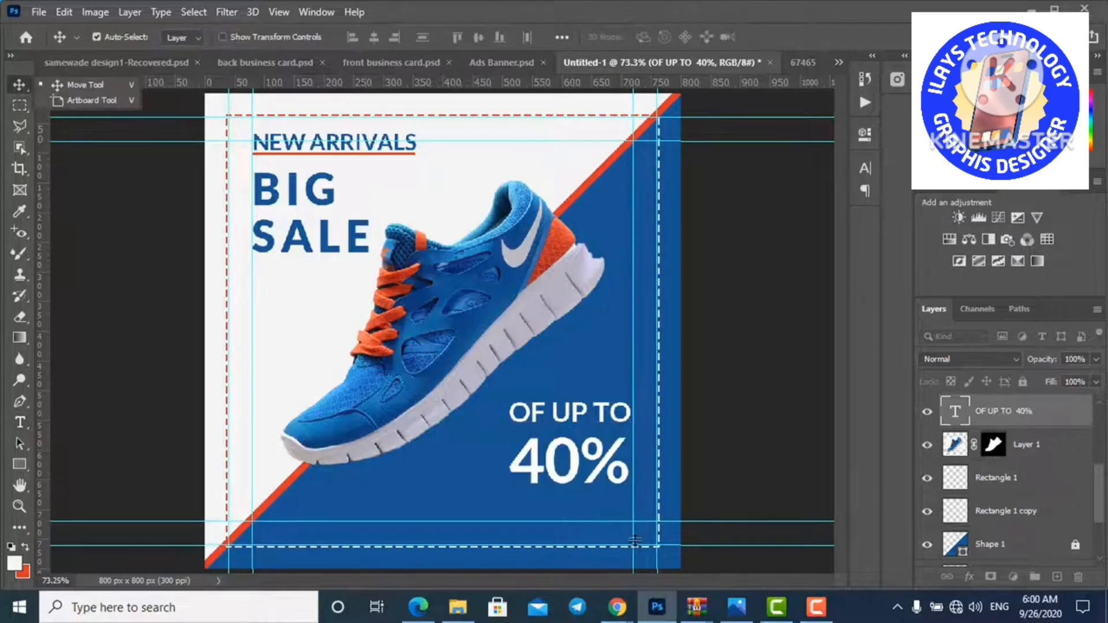
drag(569, 474, 572, 453)
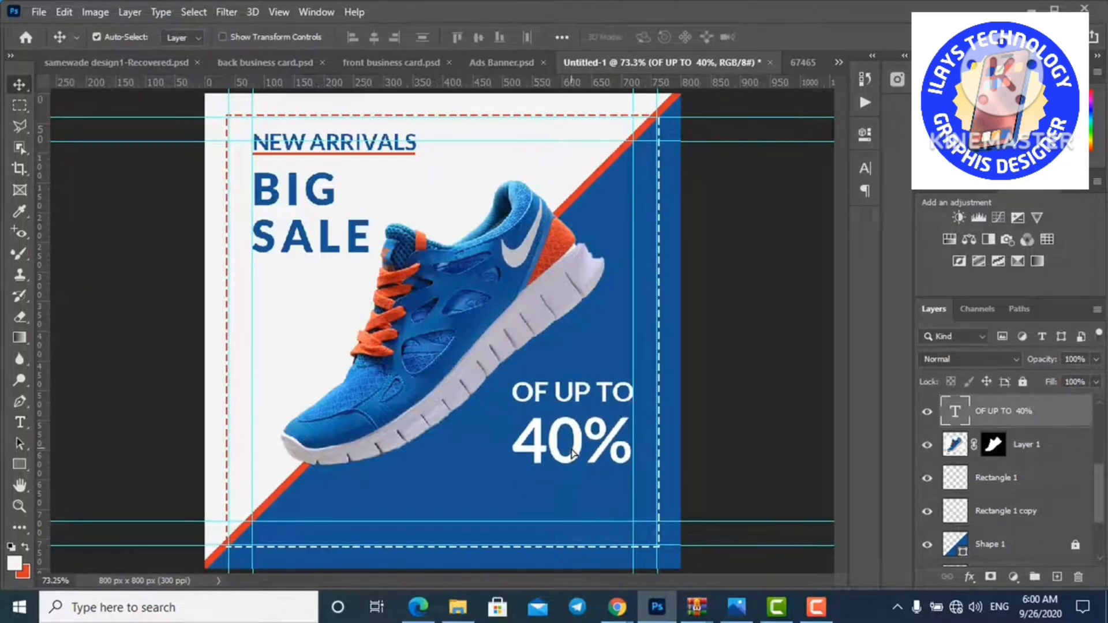
click(25, 422)
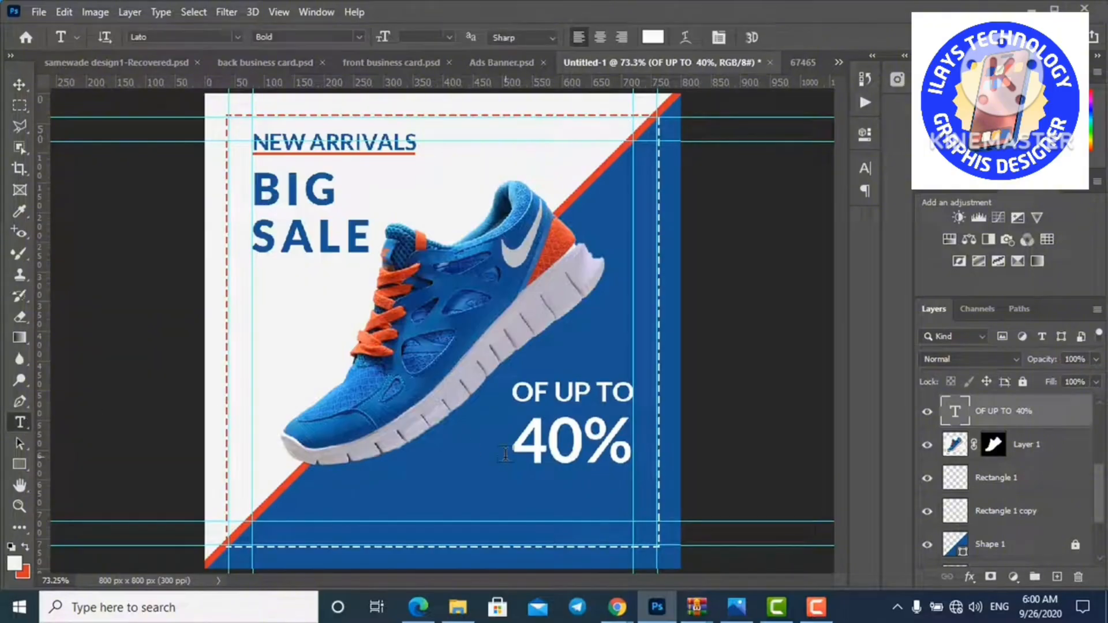
drag(516, 440, 634, 444)
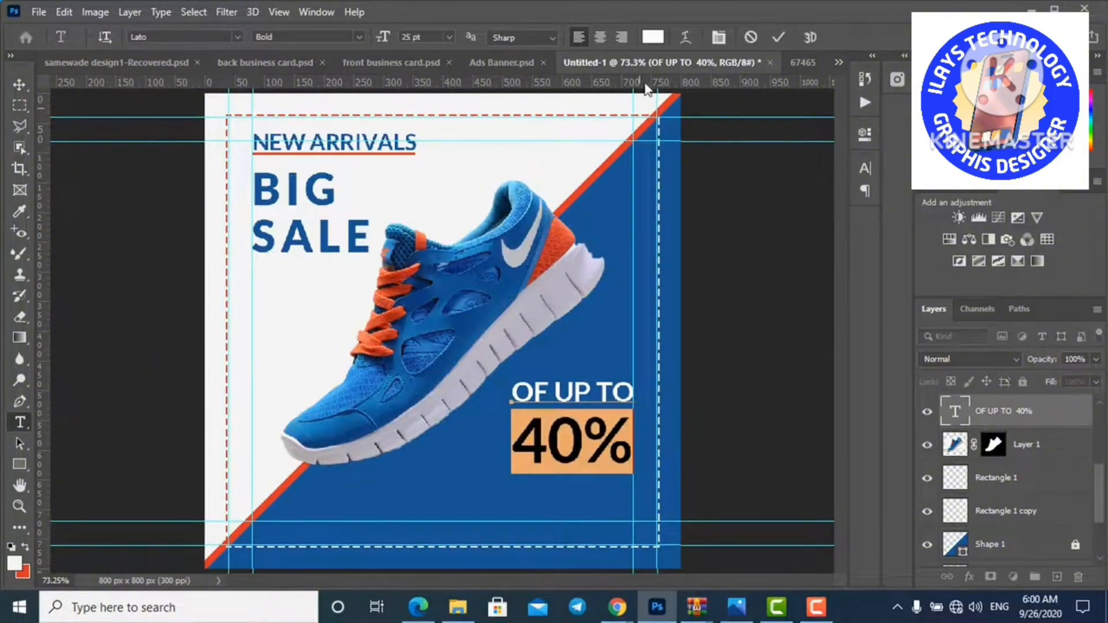
click(651, 39)
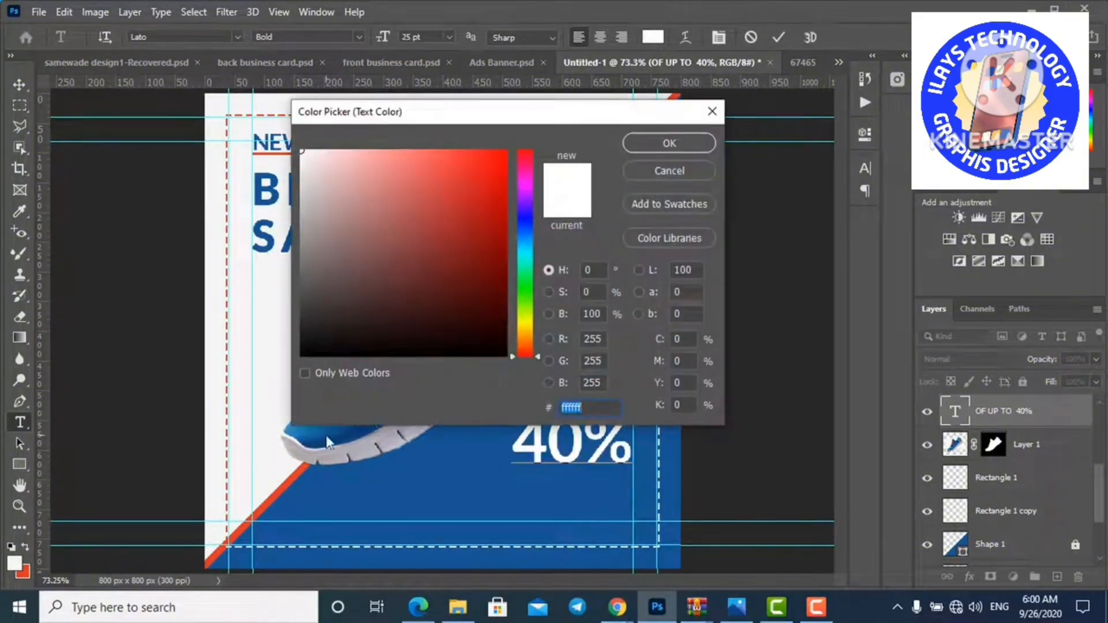
click(280, 496)
click(669, 143)
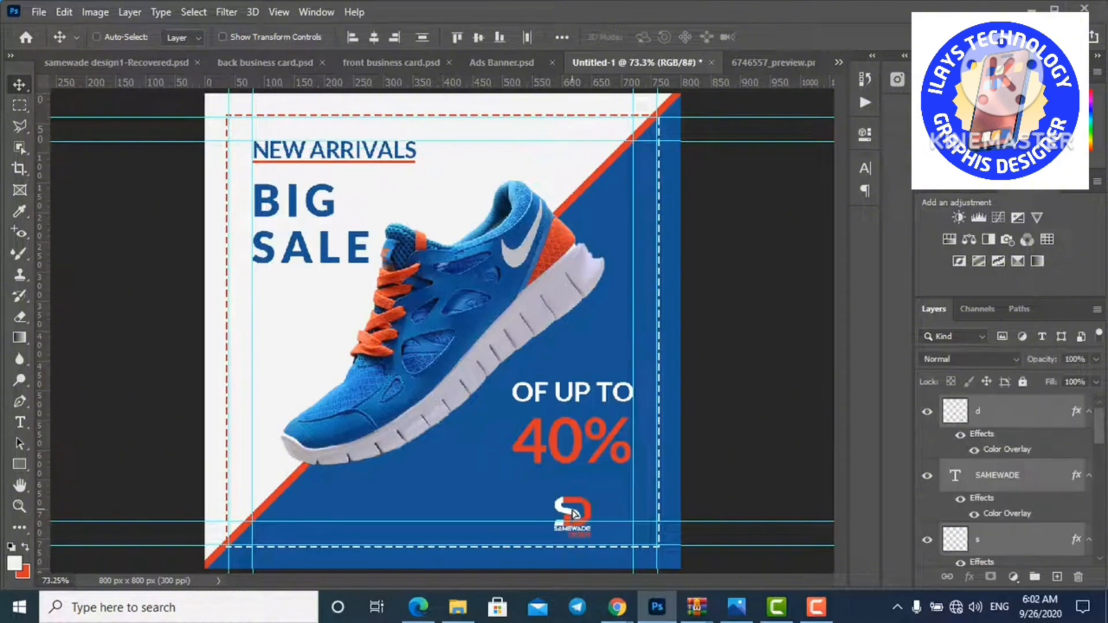
Scale up the SAMEWADE DESIGN logo slightly below the 40% text.
key(ctrl+t)
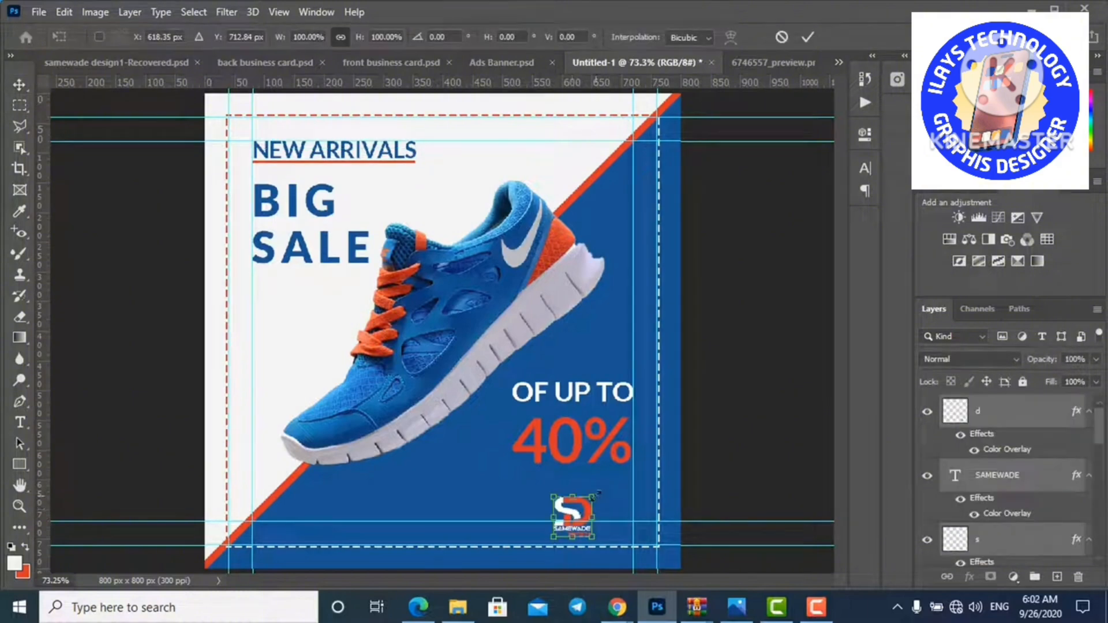
drag(599, 493, 602, 489)
key(Return)
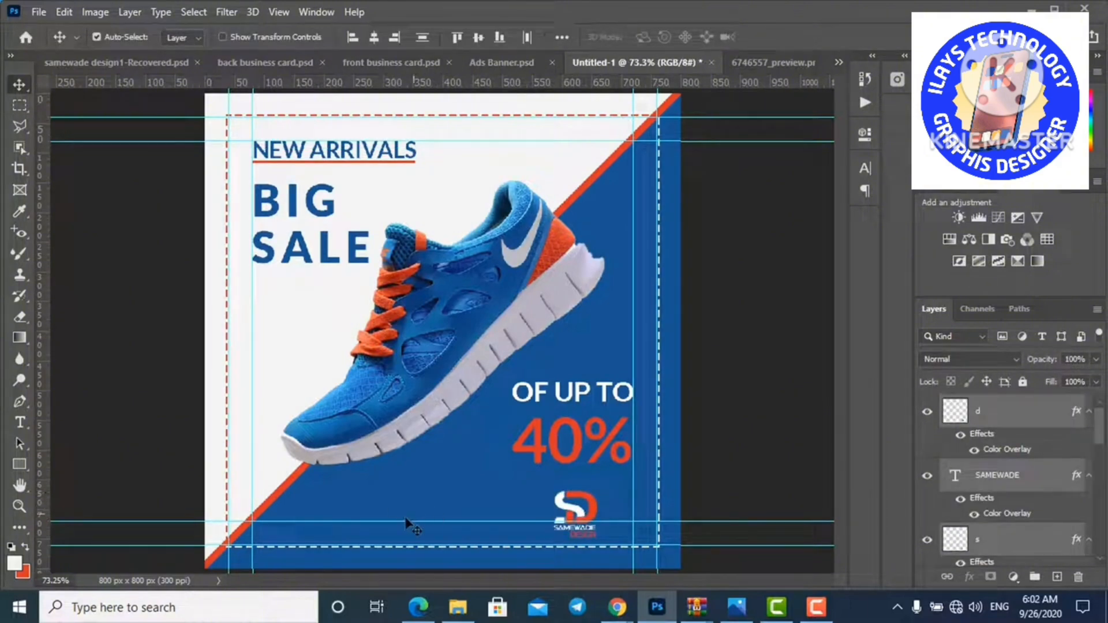
click(22, 463)
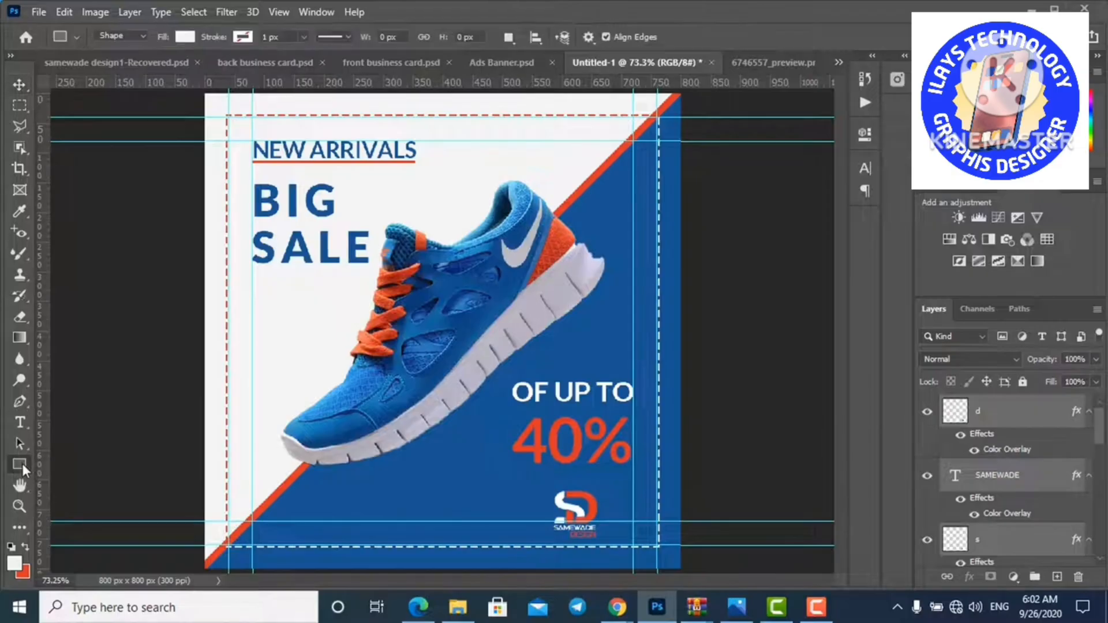
drag(289, 499, 347, 517)
key(Escape)
Add the text SHOP NOW in off-white #f4f4f4 on the blue area below the shoe.
key(t)
click(314, 502)
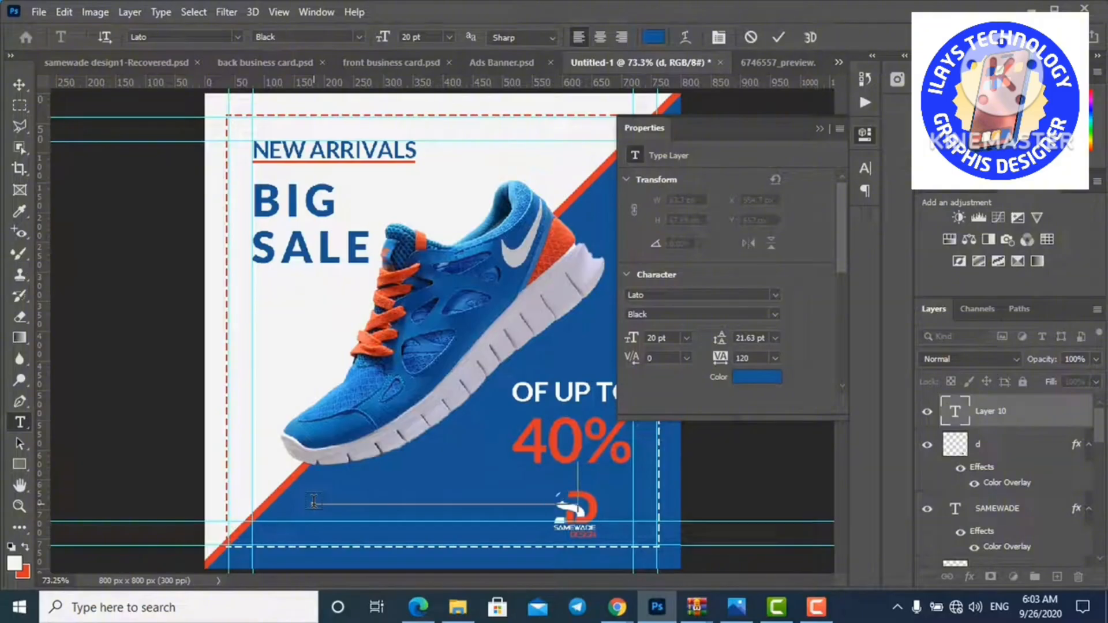
key(ctrl+a)
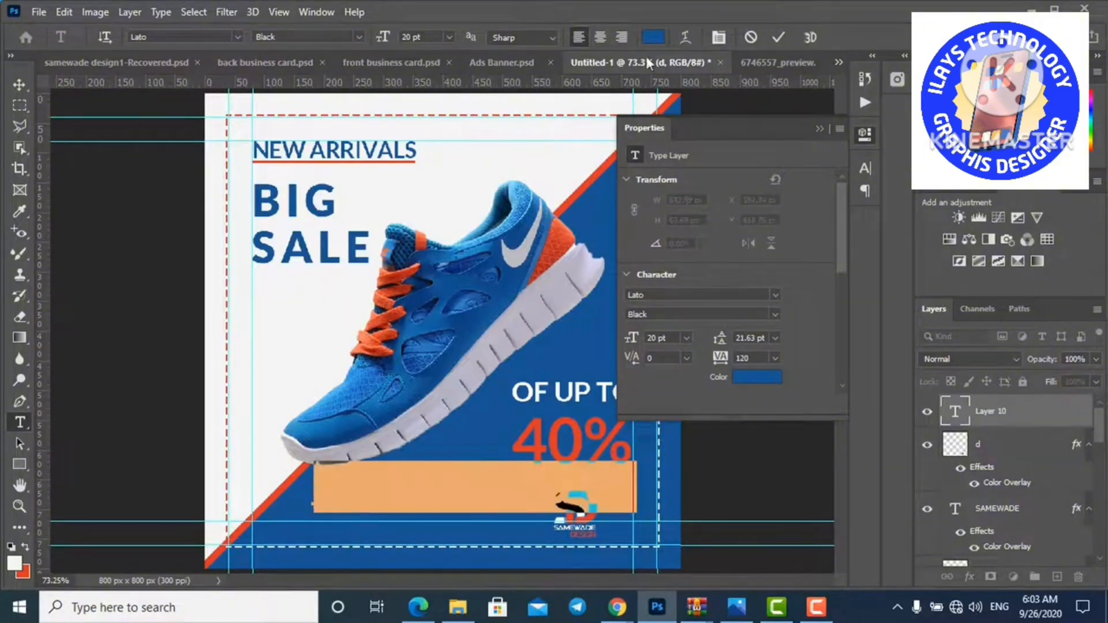
click(653, 37)
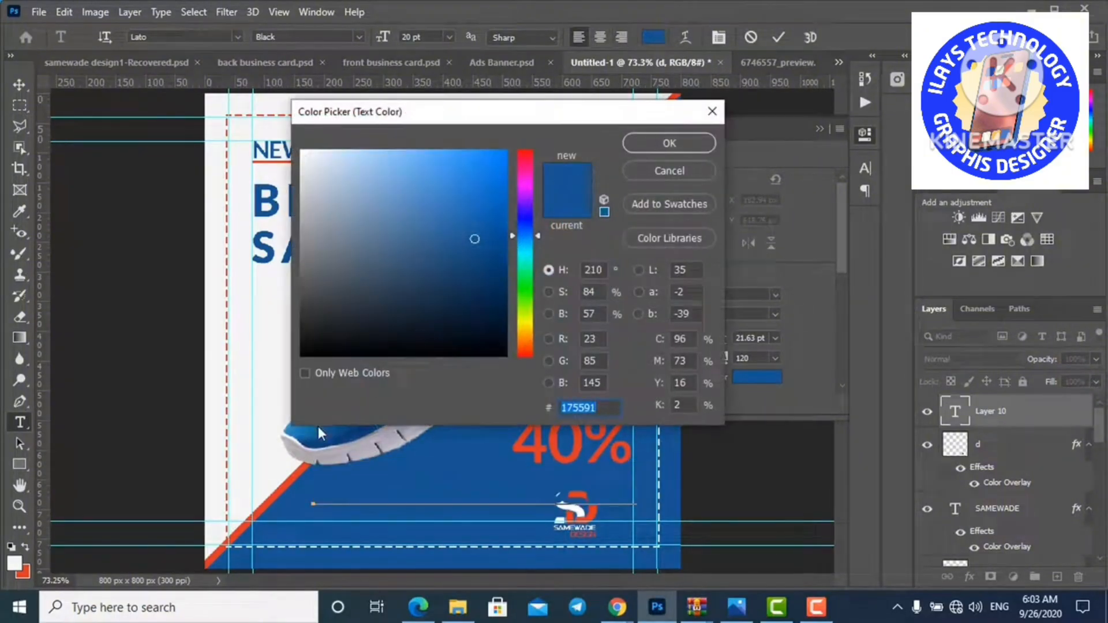
click(289, 481)
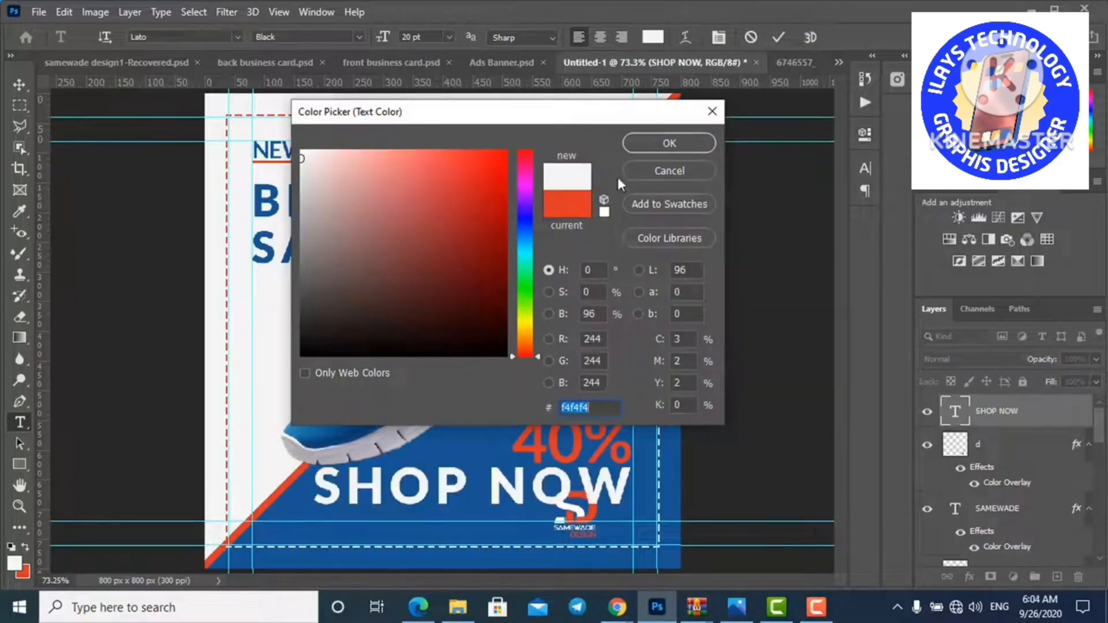
click(666, 144)
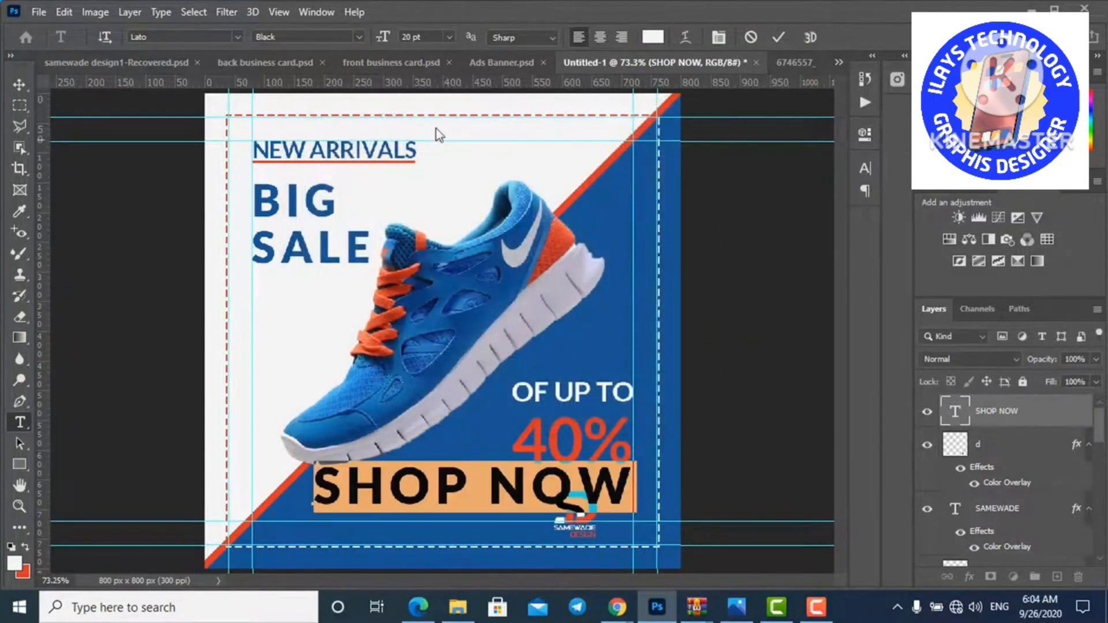
Scale the SHOP NOW text down to less than half its size and move it lower, near the dashed border's bottom edge.
click(19, 85)
key(ctrl+t)
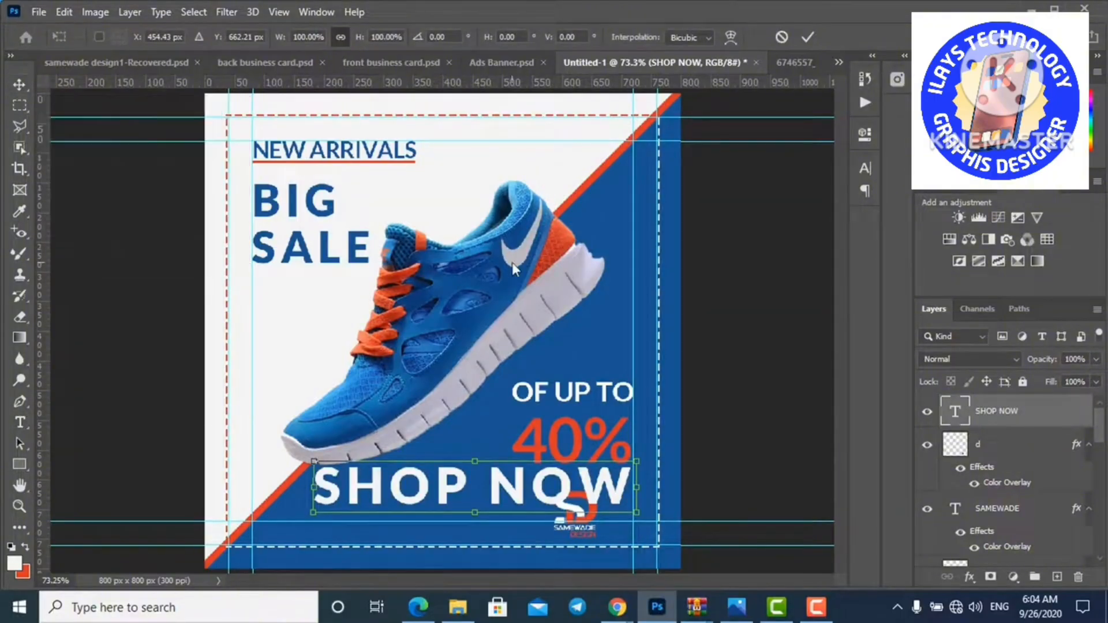
drag(640, 462, 467, 512)
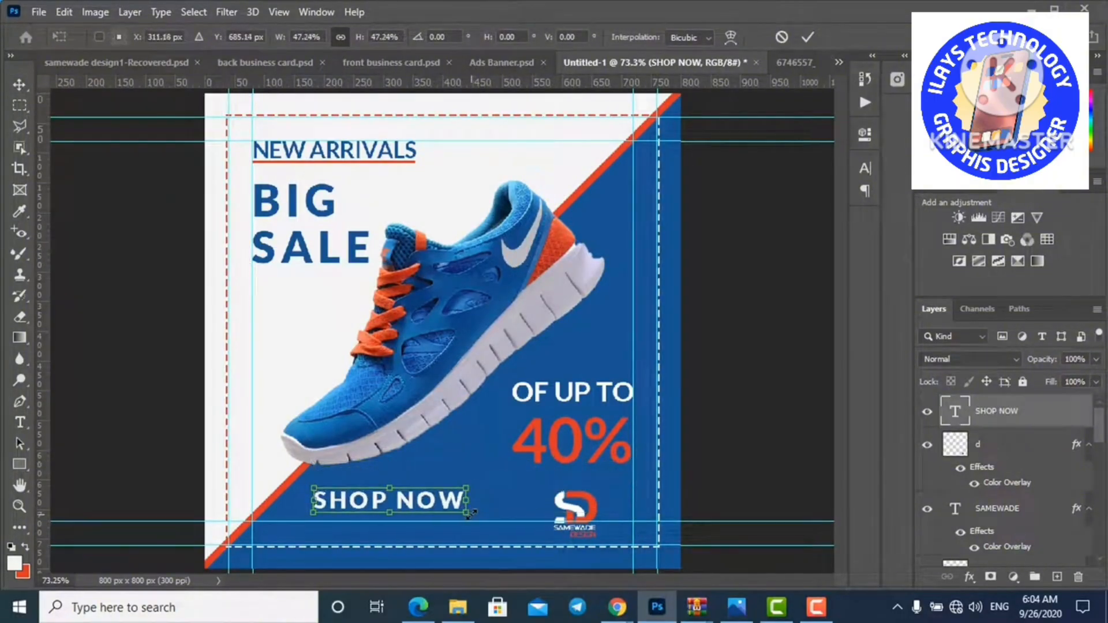
click(19, 85)
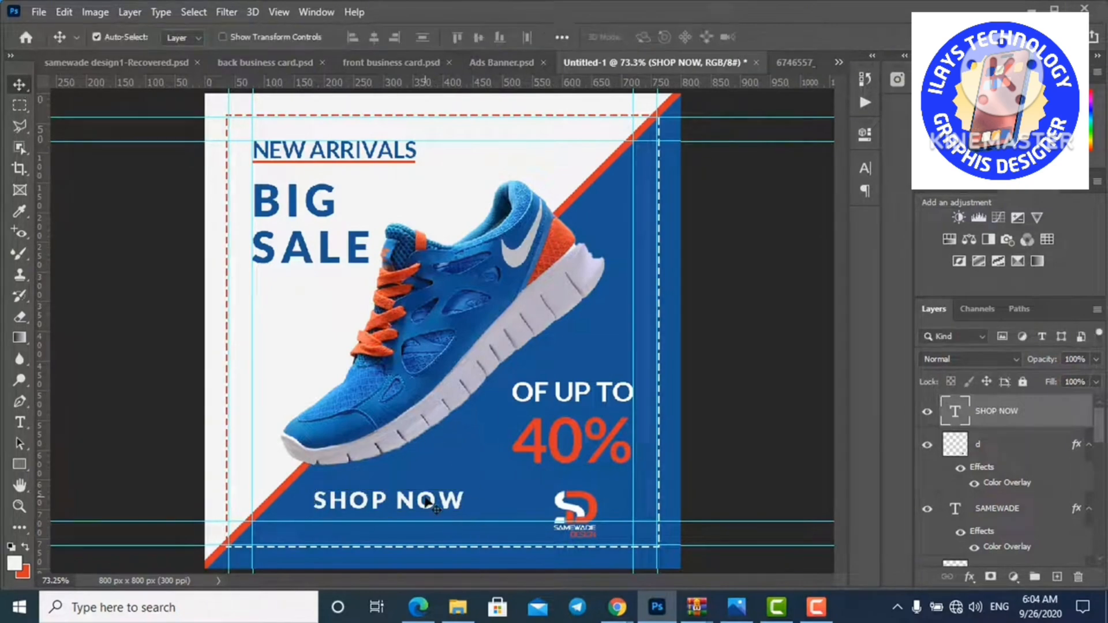
drag(425, 498, 416, 511)
key(ctrl+t)
key(Return)
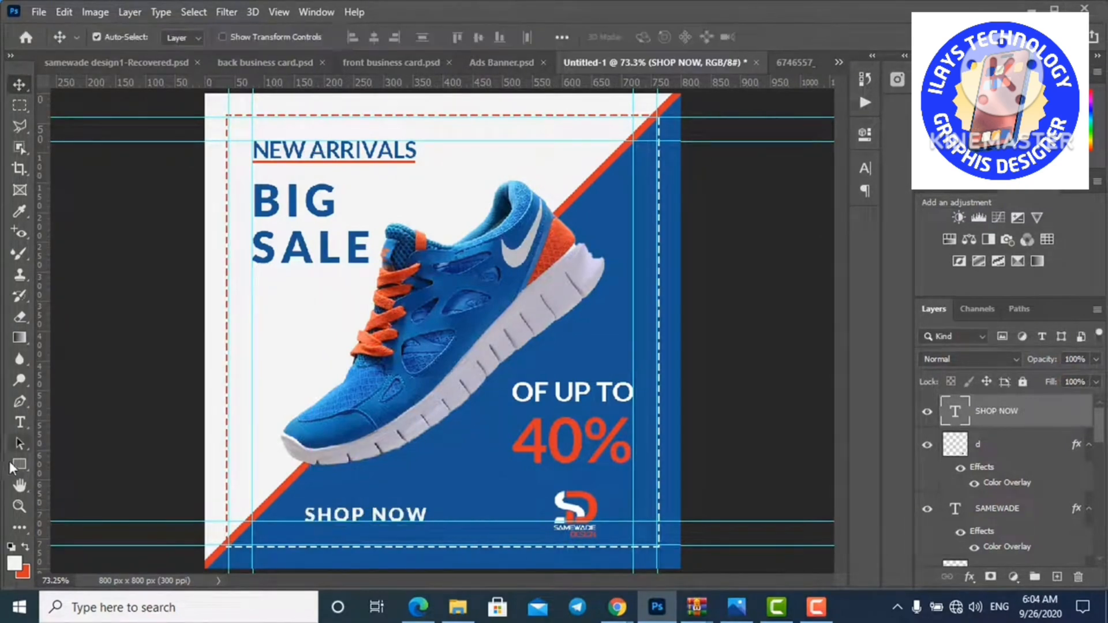
Draw a rectangle about 220 × 41 px over the SHOP NOW text and slightly round its corners.
click(18, 465)
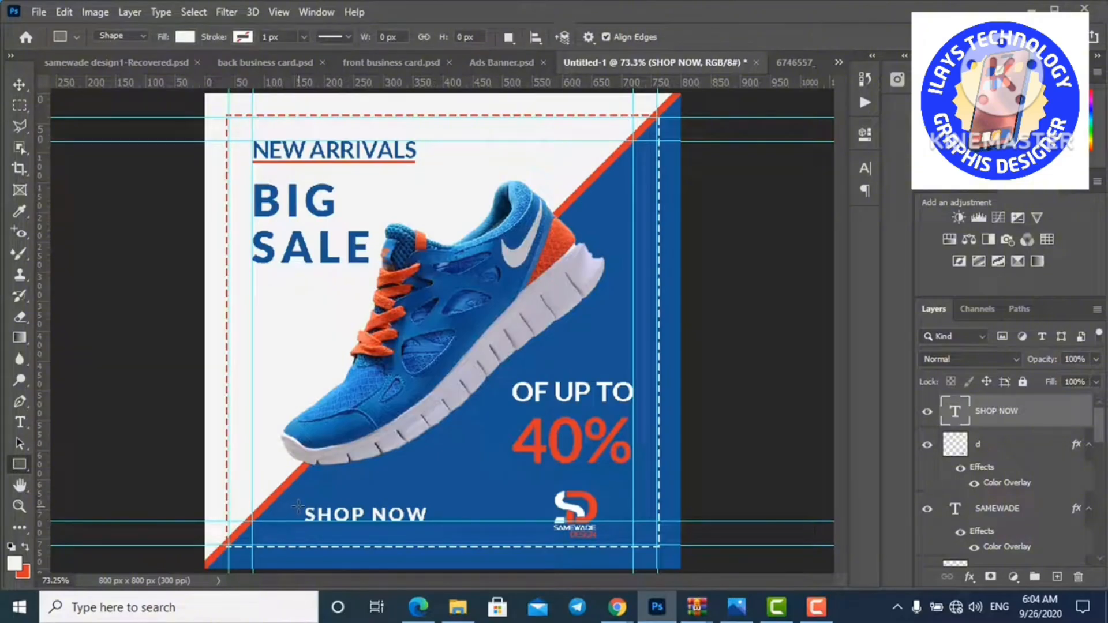
drag(300, 506, 430, 529)
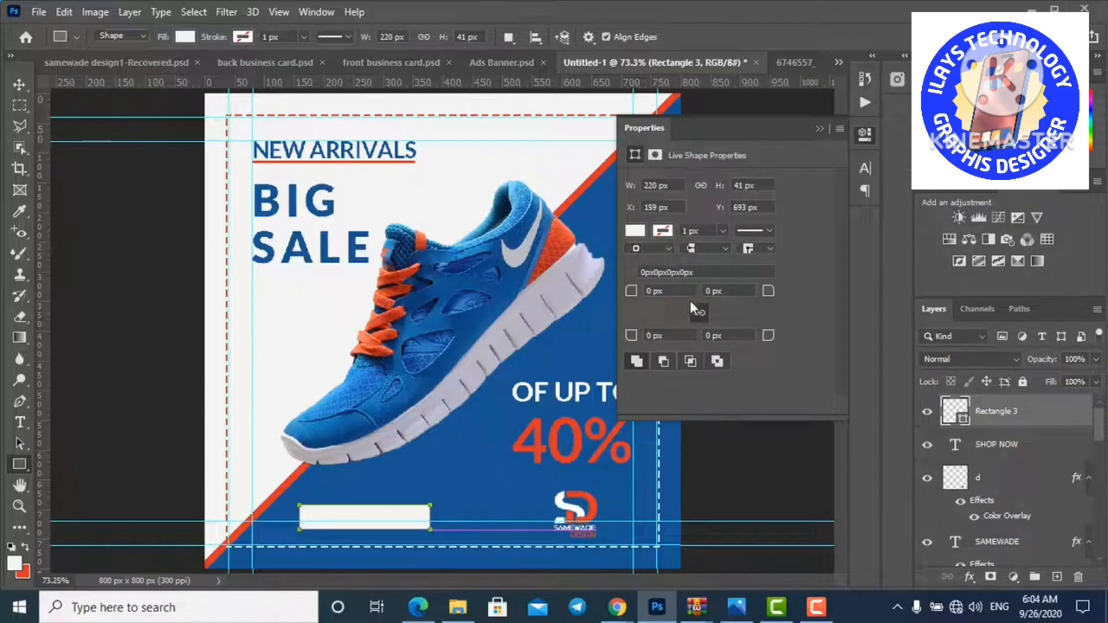
drag(631, 297, 633, 297)
click(819, 127)
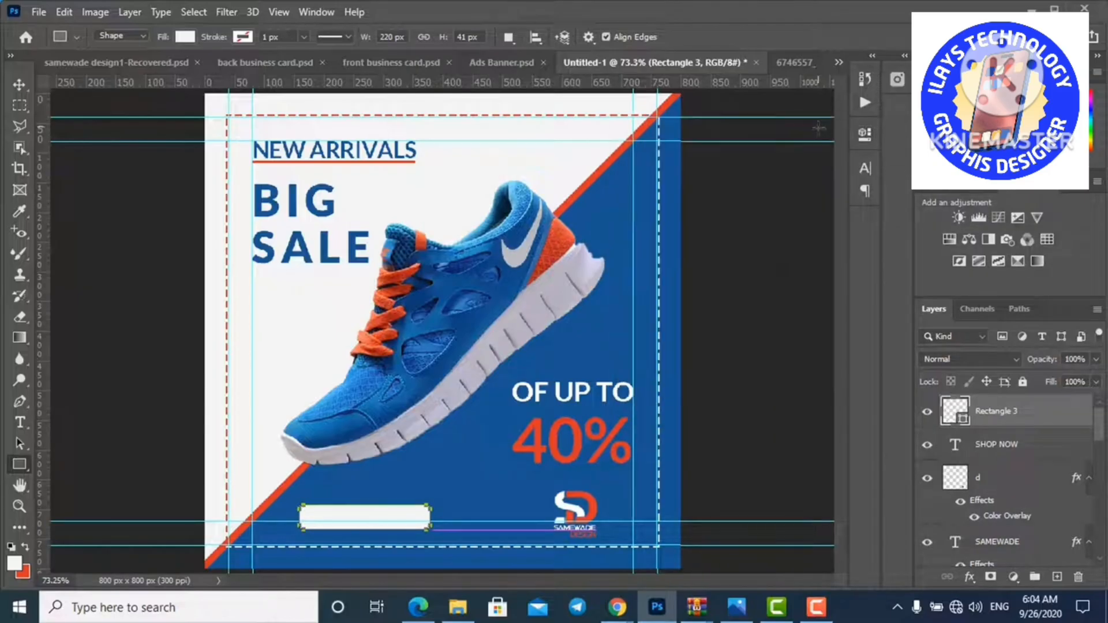
Fill the rounded rectangle with the diagonal stripe's orange-red and place its layer beneath the SHOP NOW text.
double_click(965, 423)
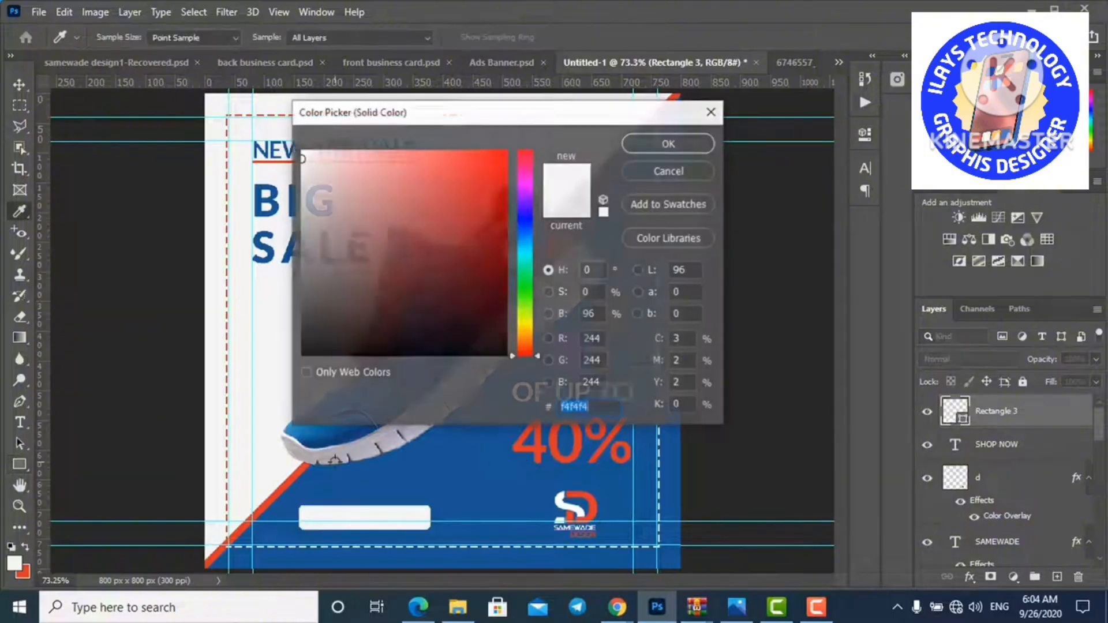
click(292, 478)
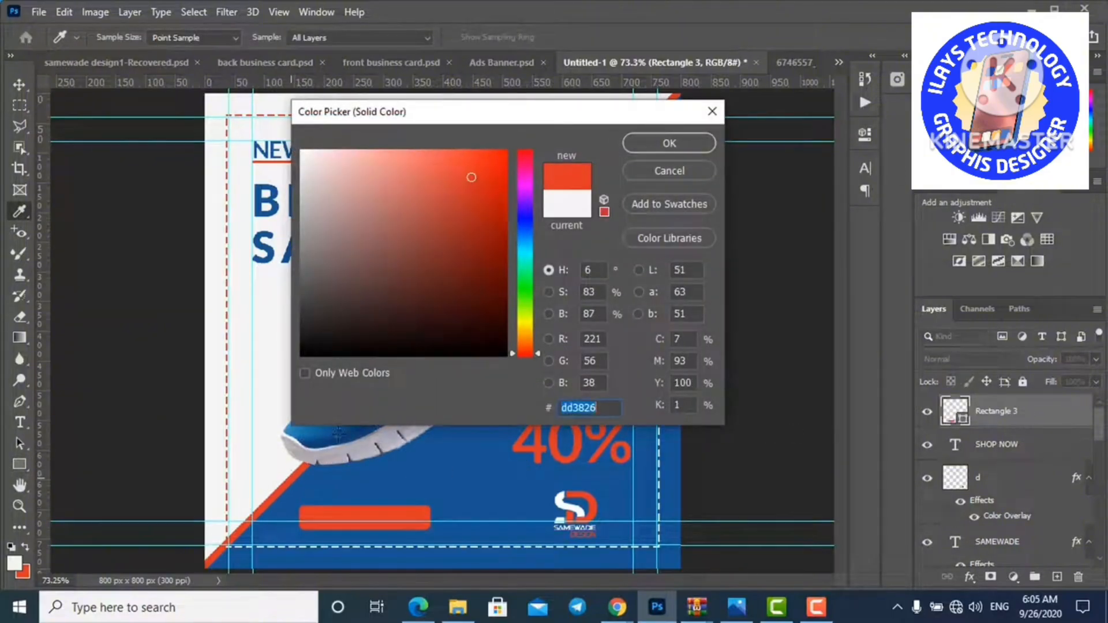
click(669, 146)
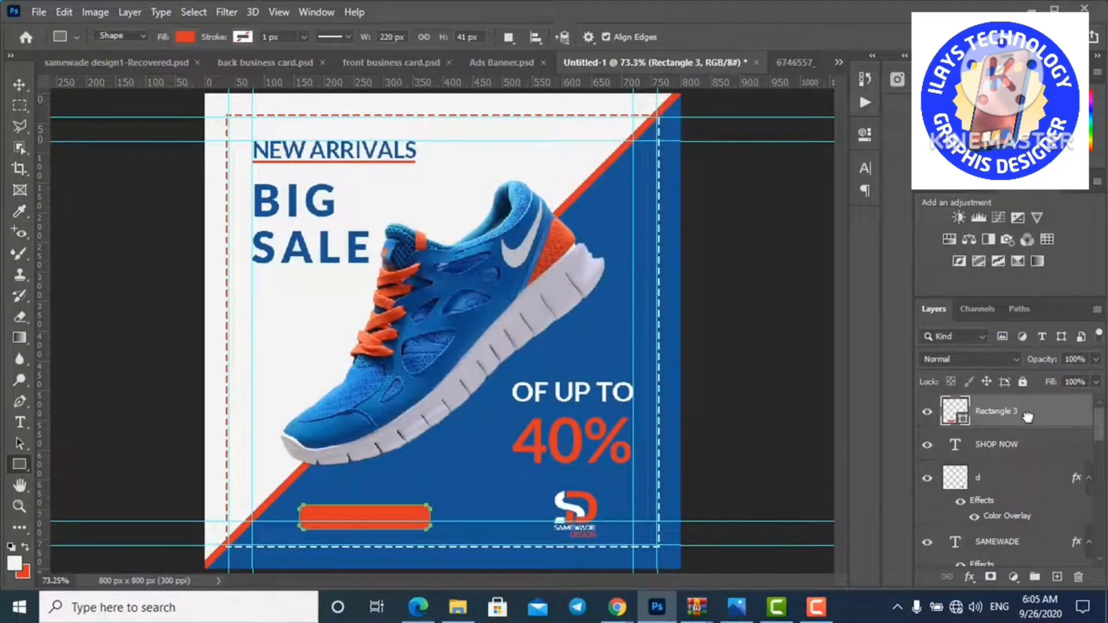
drag(1027, 416, 1030, 448)
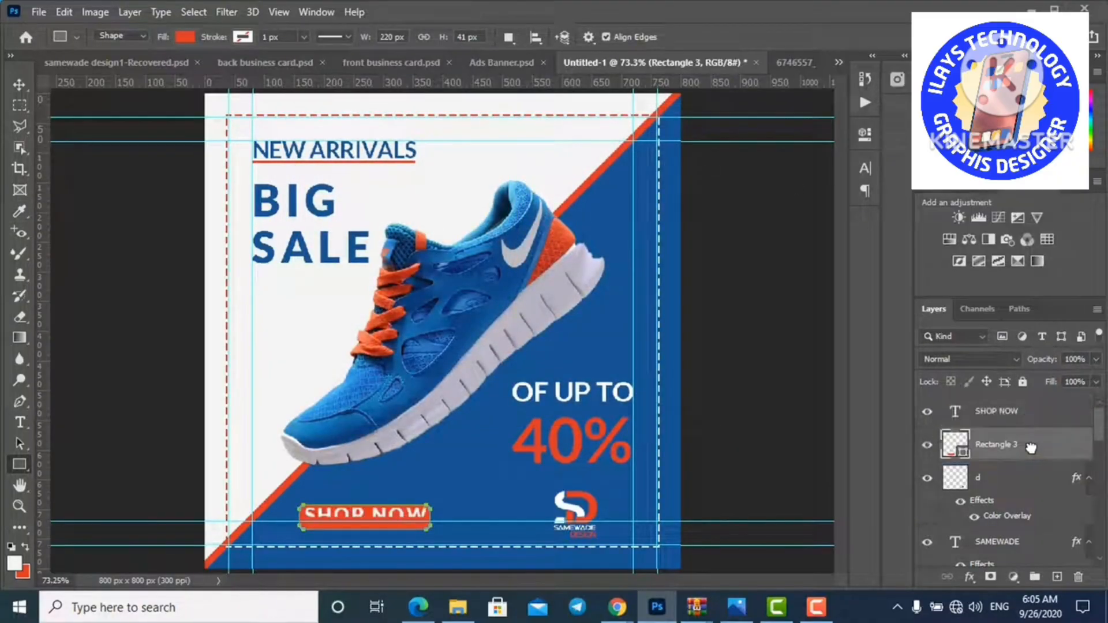
Hide the guides and nudge the SHOP NOW text and its rectangle up together by about 18 px.
shift+click(1010, 412)
key(v)
key(ctrl+semicolon)
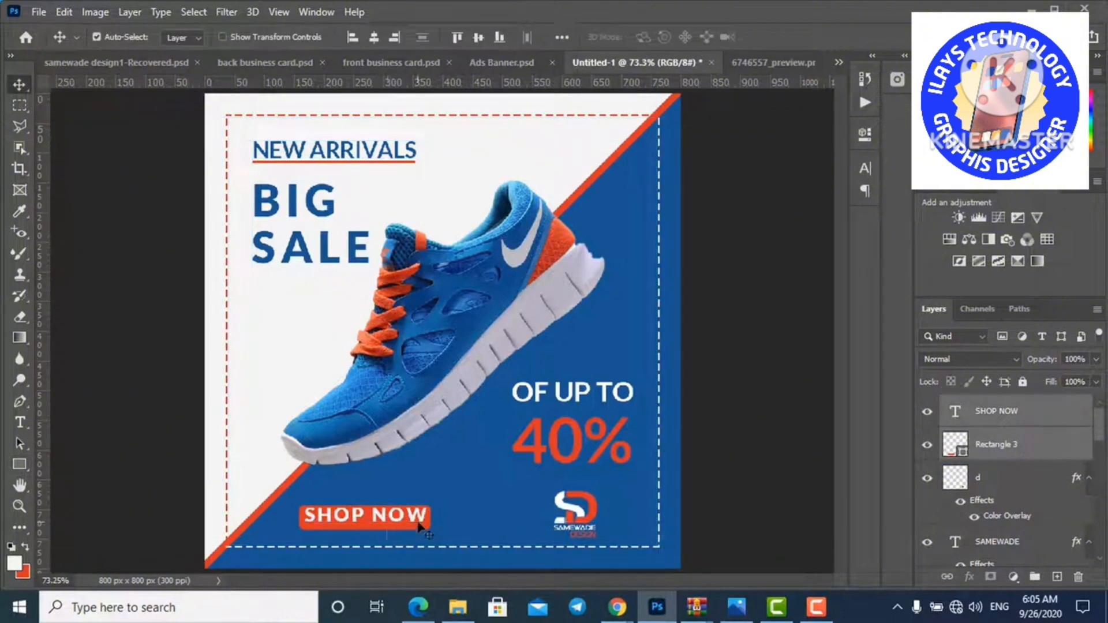
key(Up)
key(Up)
key(Up)
key(Up)
key(Up)
key(Up)
key(Up)
key(Up)
key(Up)
key(Up)
key(Up)
key(Up)
key(Up)
key(Up)
key(Up)
key(Up)
key(Up)
key(Up)
key(Up)
key(Up)
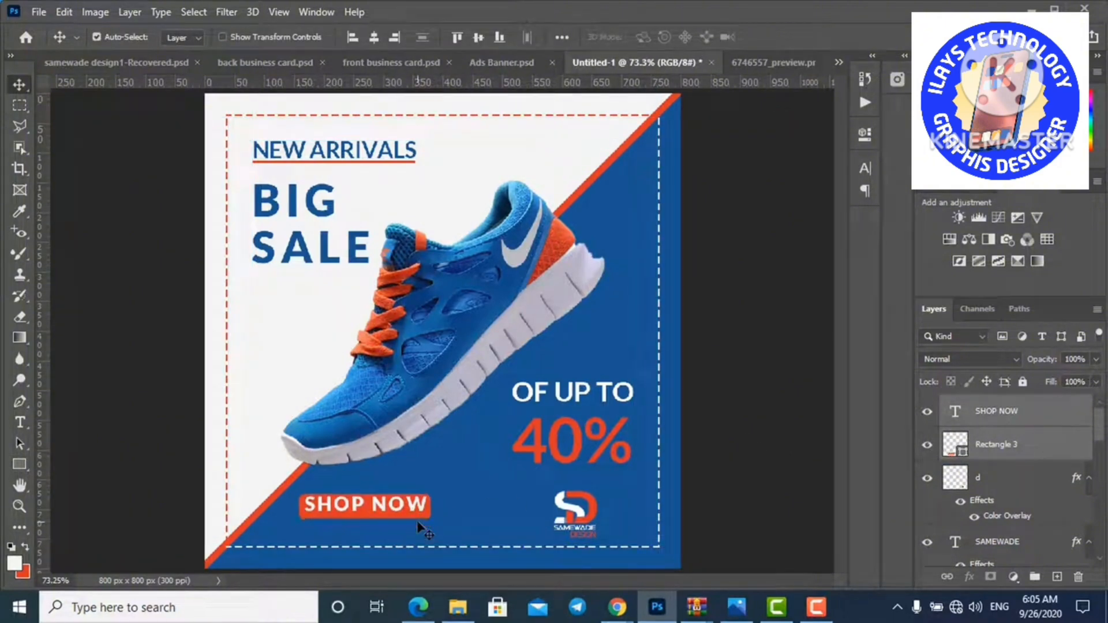
Nudge only the SHOP NOW text down to center it vertically in the orange-red button.
right_click(399, 511)
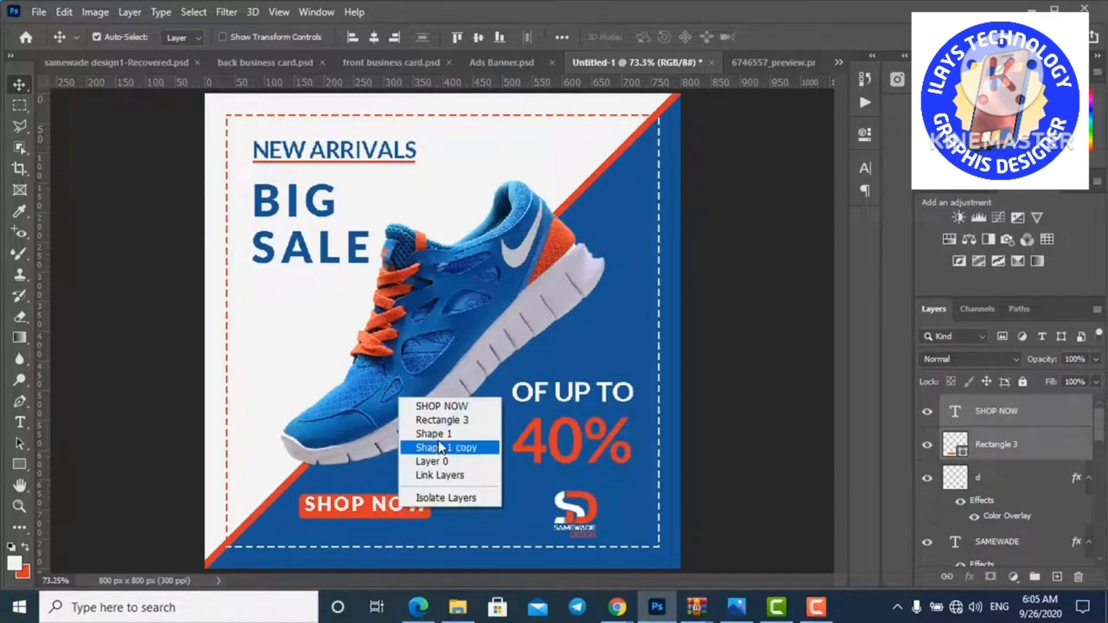
click(441, 407)
key(Down)
key(Down)
key(Down)
key(Down)
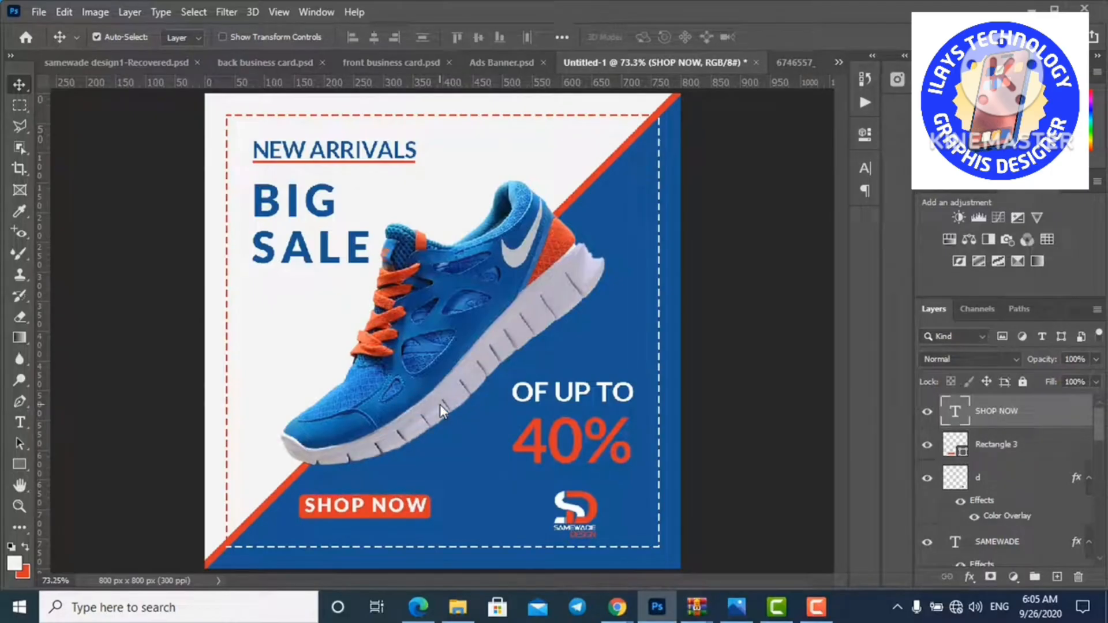
key(Down)
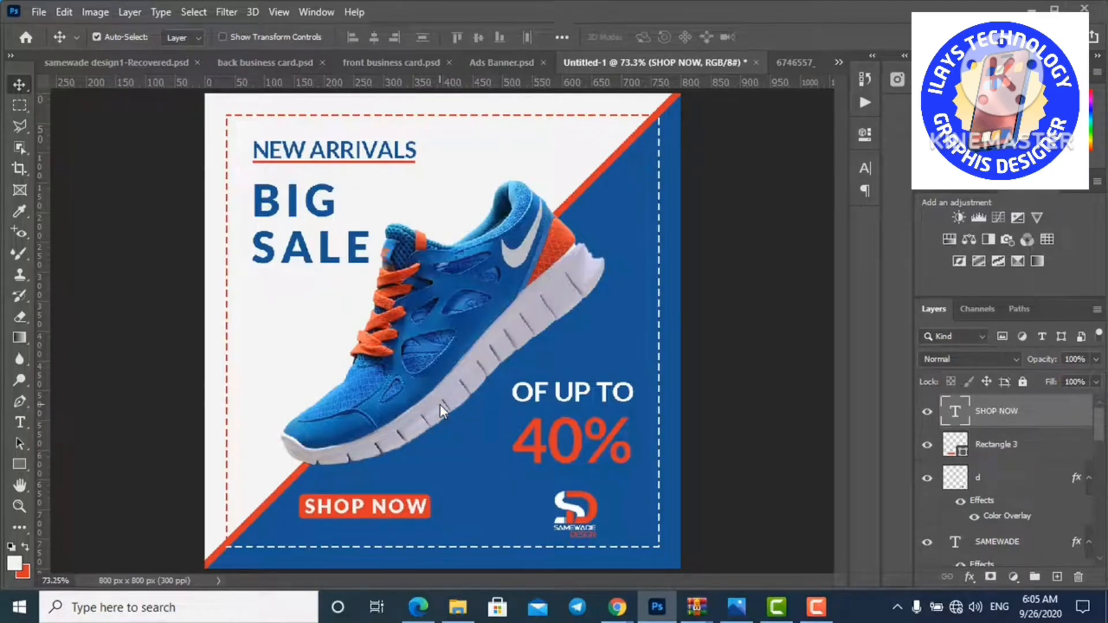
Stretch the button rectangle's right side to widen it to about 231 px, keeping its height.
click(1019, 442)
key(ctrl+t)
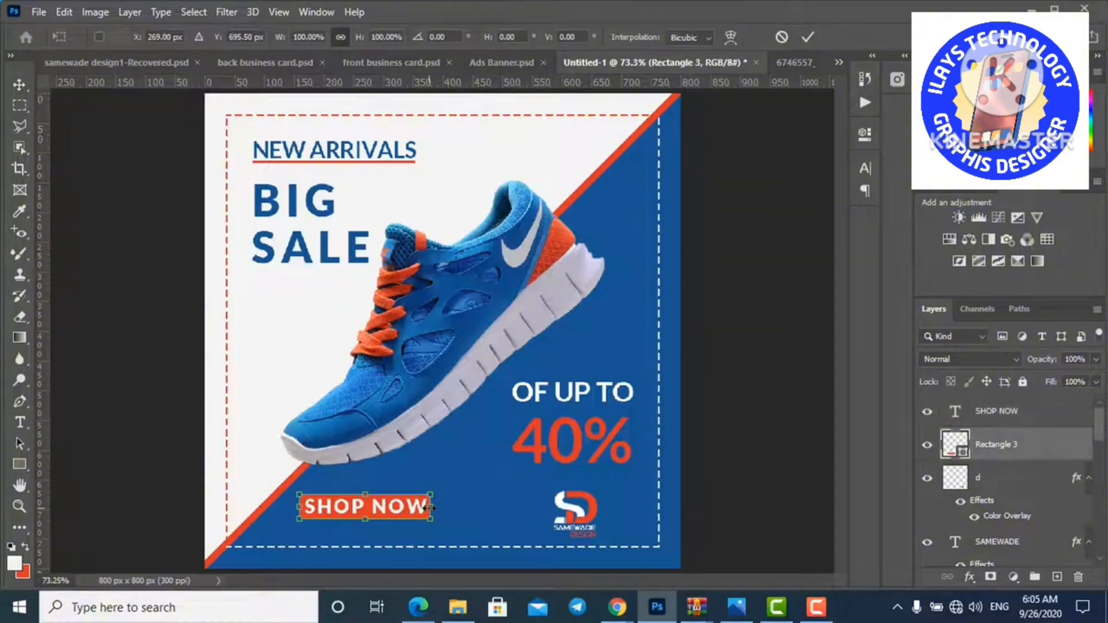
drag(429, 507, 435, 508)
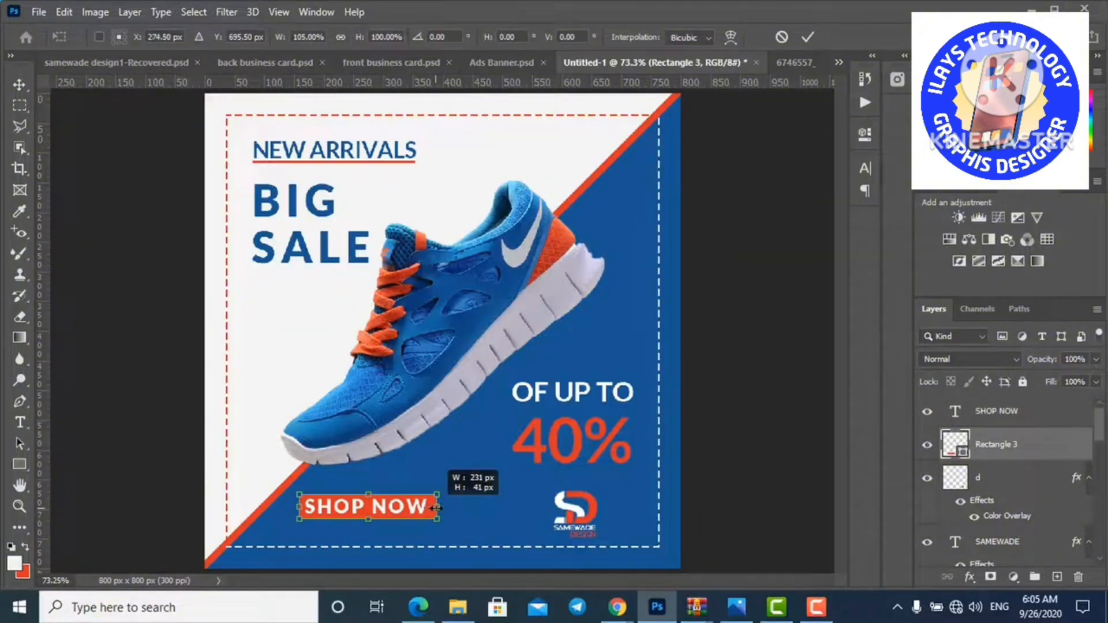
key(Return)
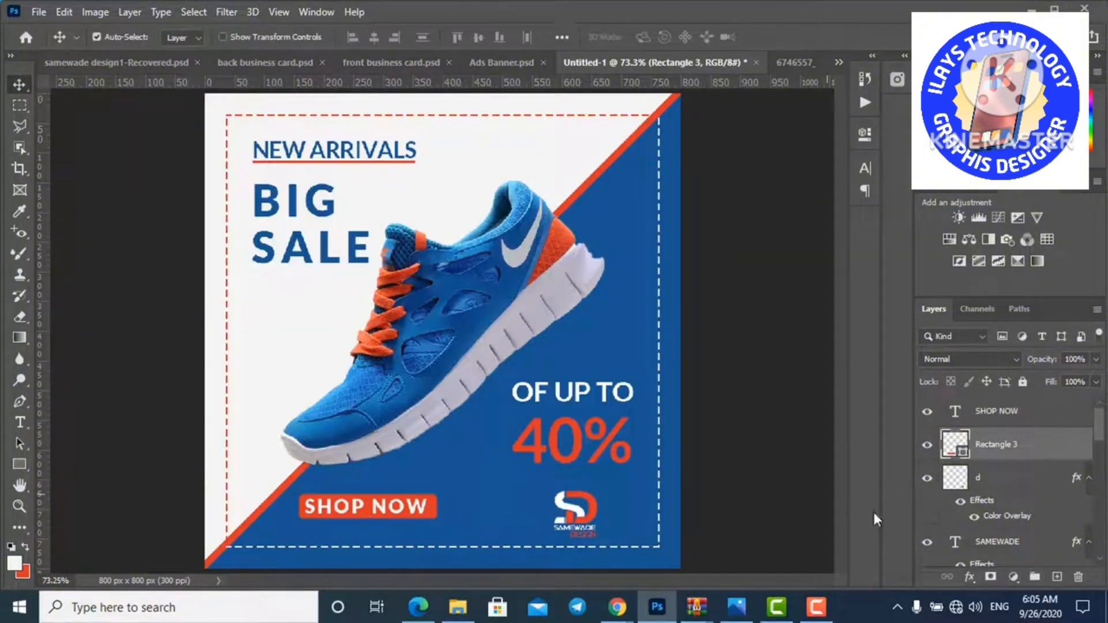
Scale the SHOP NOW text down slightly, leaving free space at the button's right end.
click(1006, 421)
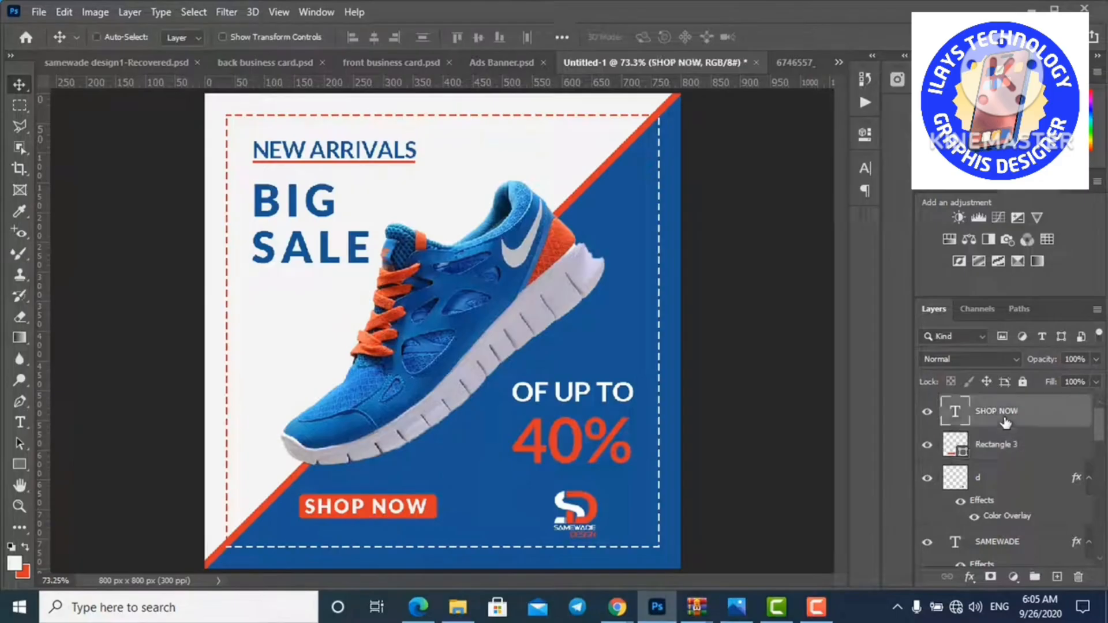
key(ctrl+t)
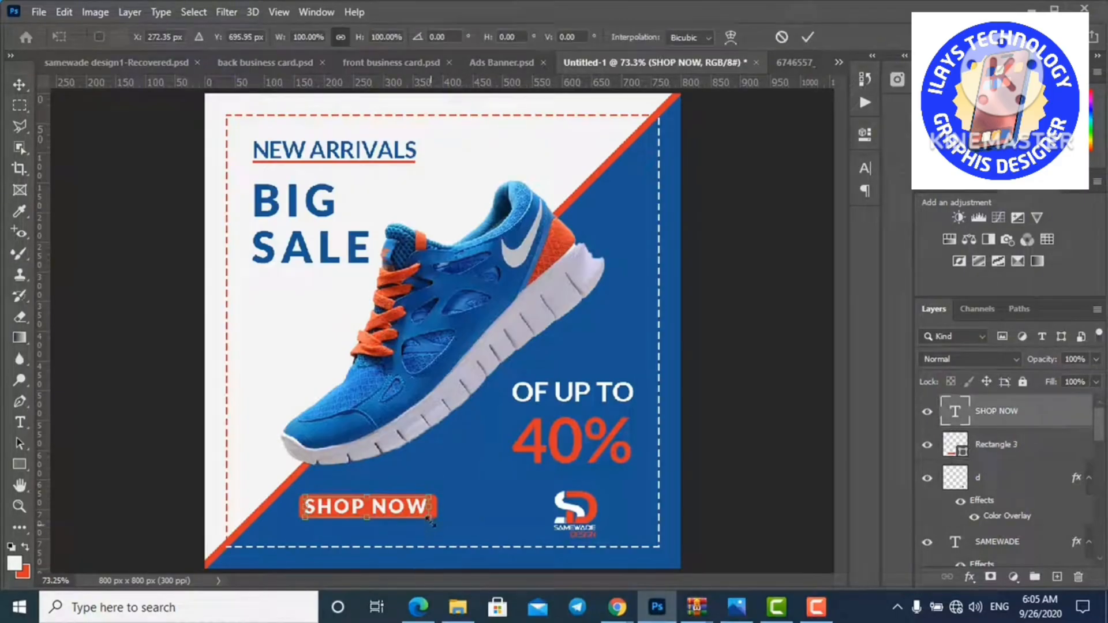
drag(429, 506, 410, 506)
key(Return)
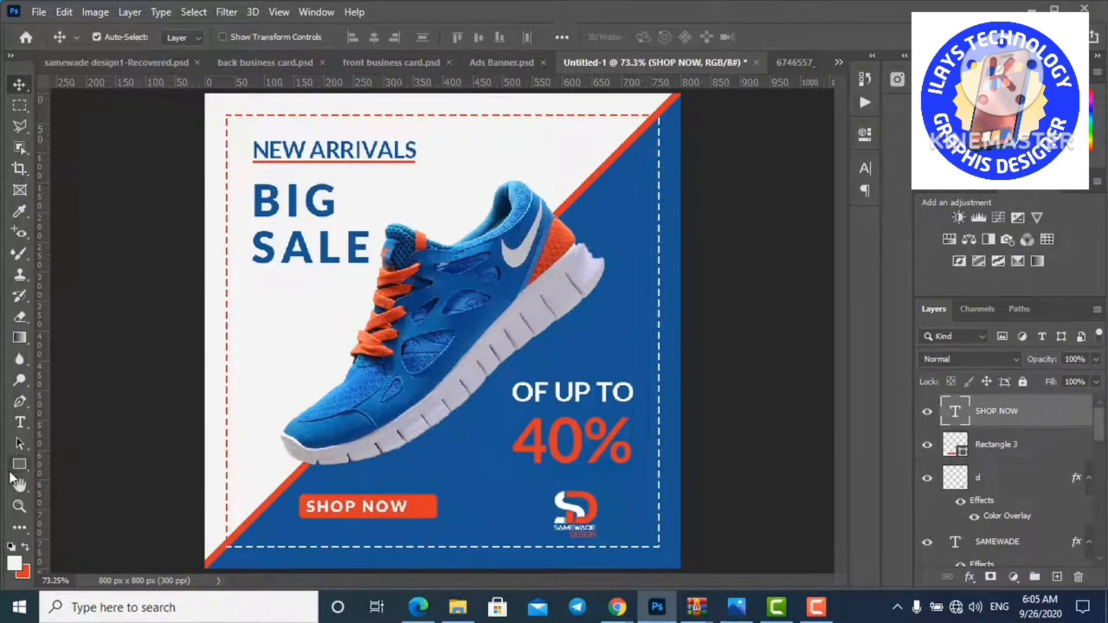
Draw a small off-white Arrow 2 custom shape from the legacy Arrows set to the right of SHOP NOW in the button.
right_click(19, 465)
click(86, 557)
click(662, 38)
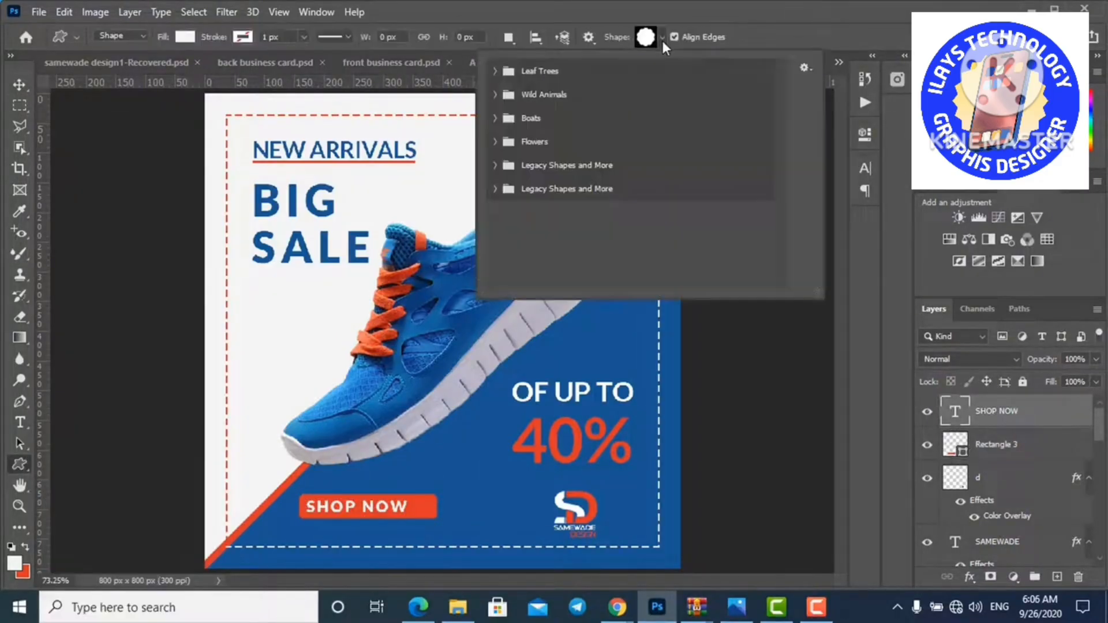
click(493, 189)
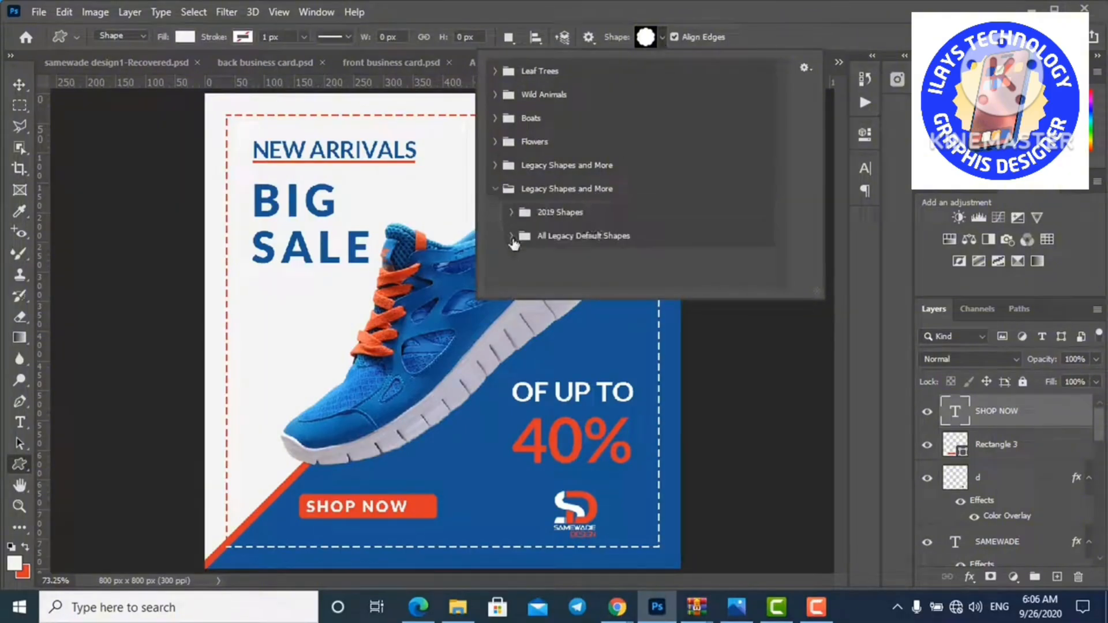
click(511, 237)
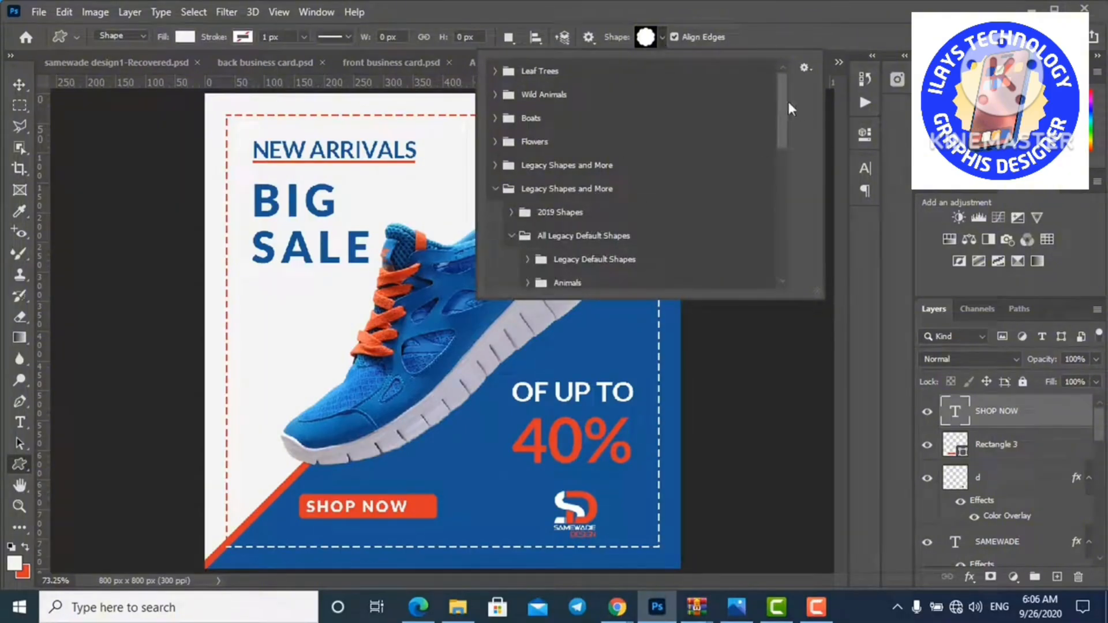
drag(780, 103, 784, 145)
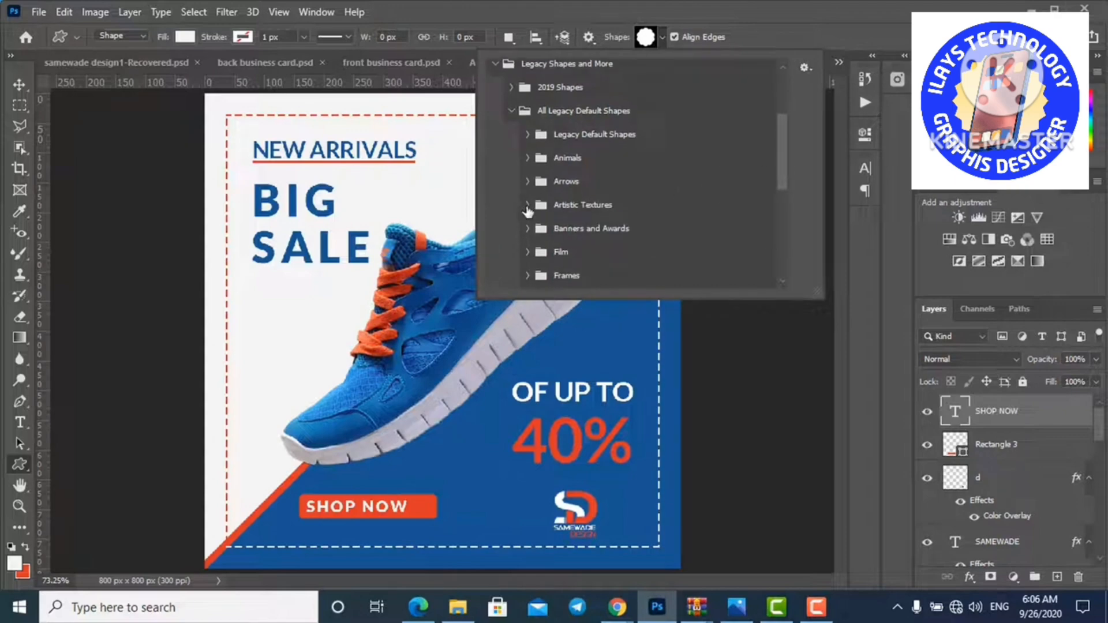
click(528, 181)
click(574, 215)
drag(417, 502, 425, 513)
key(v)
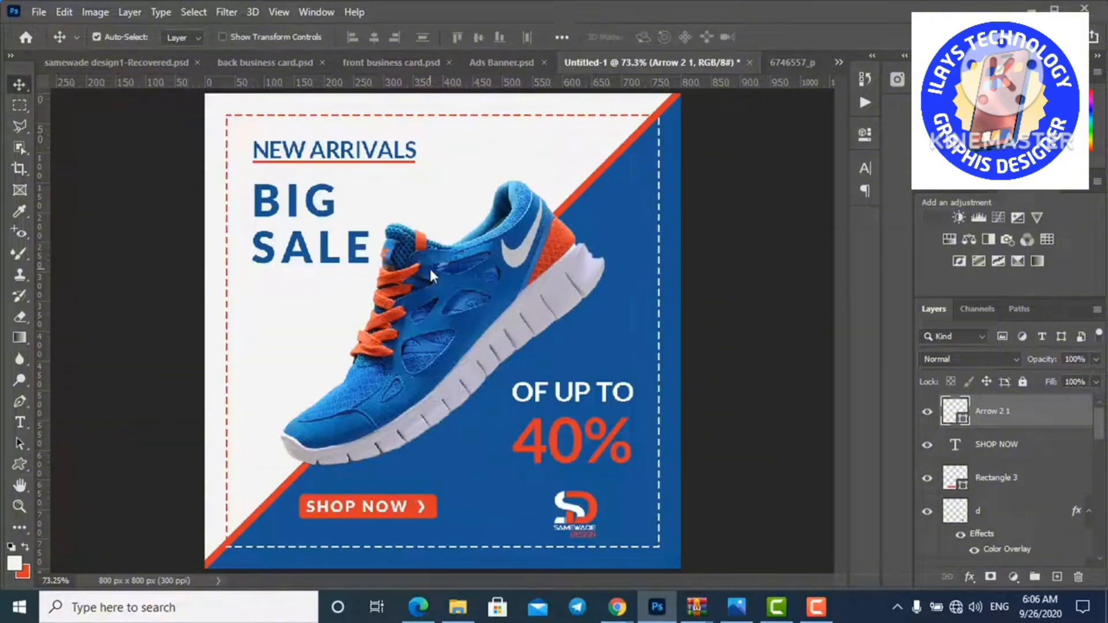
Nudge the SHOP NOW text right toward the arrow to balance the spacing inside the button.
click(1011, 459)
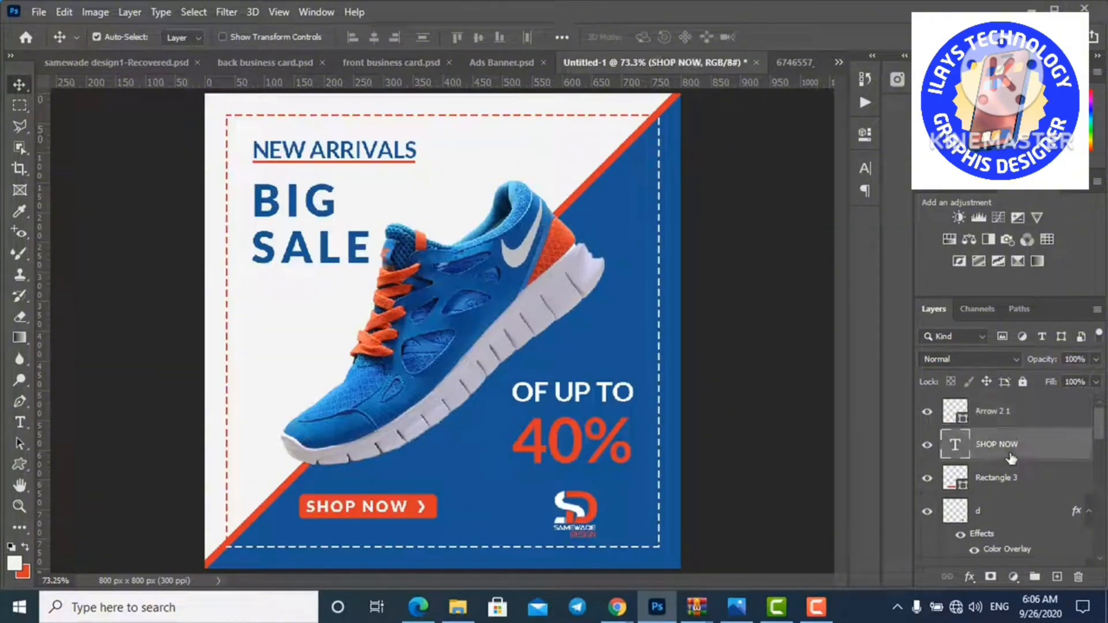
key(Right)
key(Right)
key(Right)
key(Right)
key(Right)
key(Right)
key(Right)
key(Right)
key(Right)
key(Right)
key(Right)
key(Right)
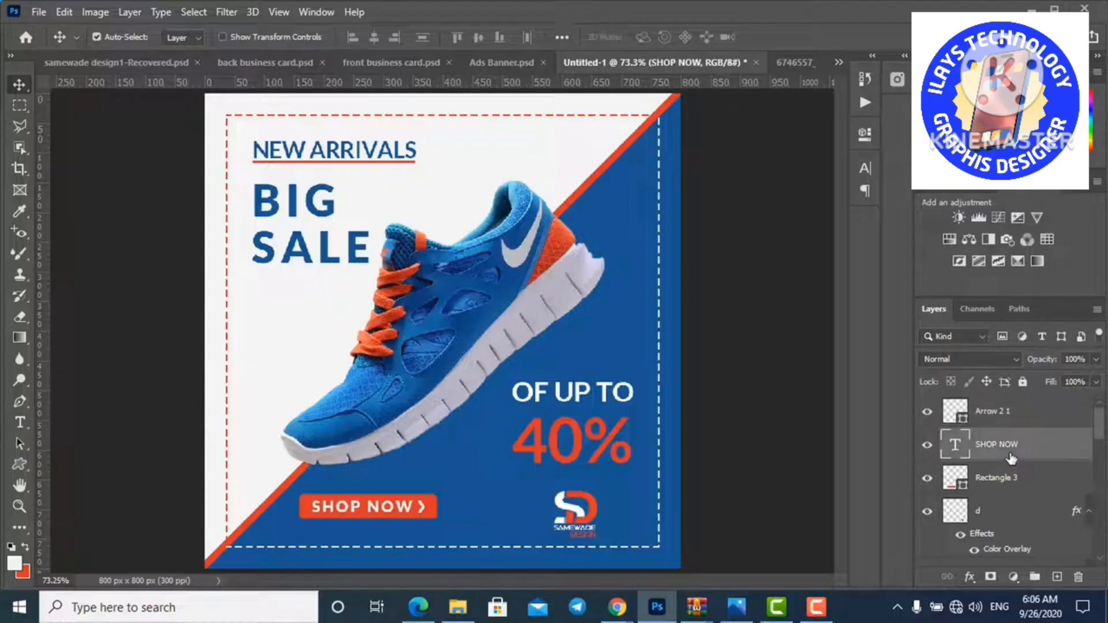
key(Down)
key(Up)
click(20, 423)
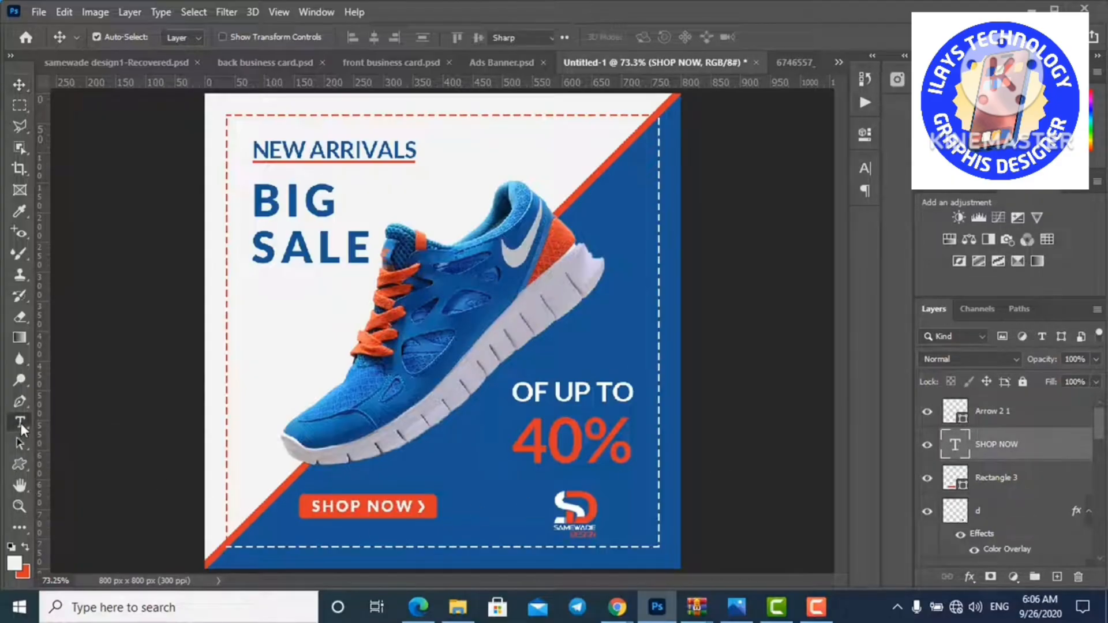
click(305, 532)
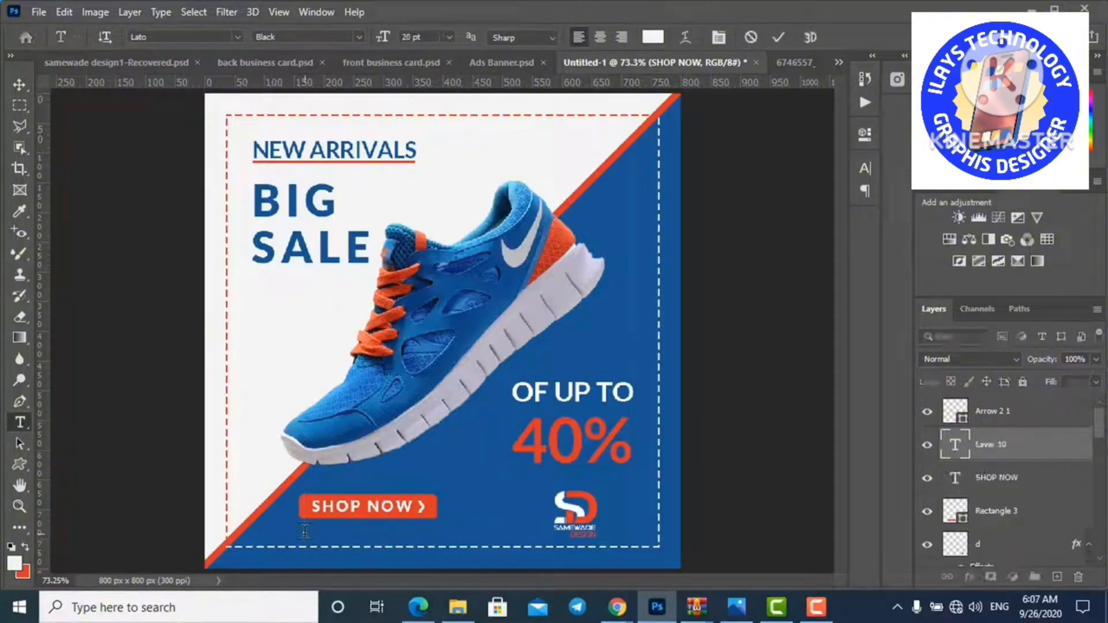
text(WWW)
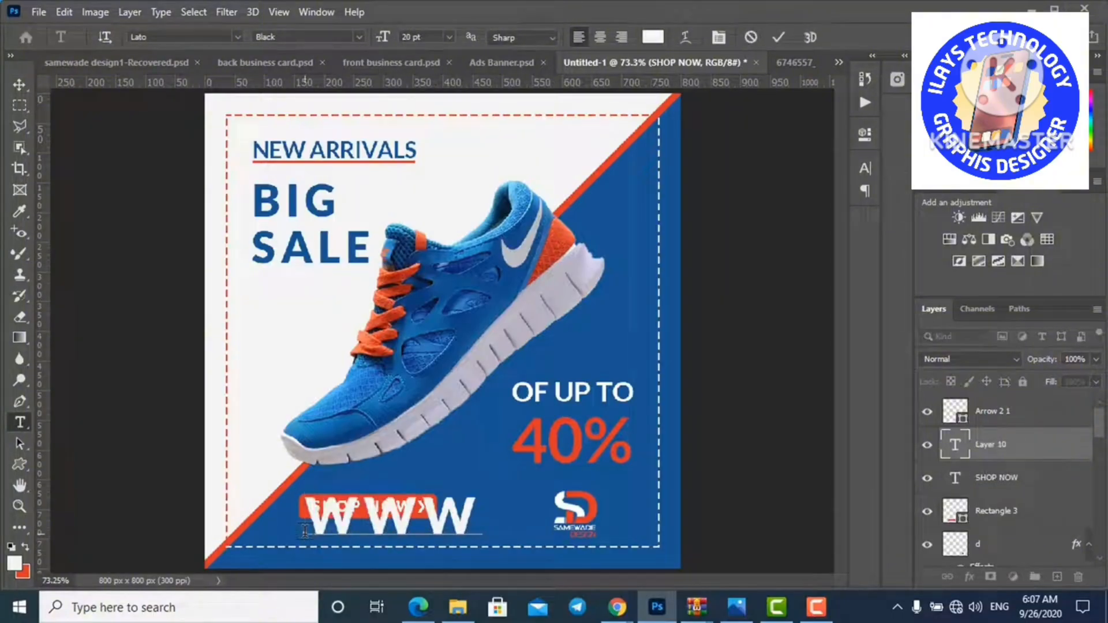
text(.SAMEW)
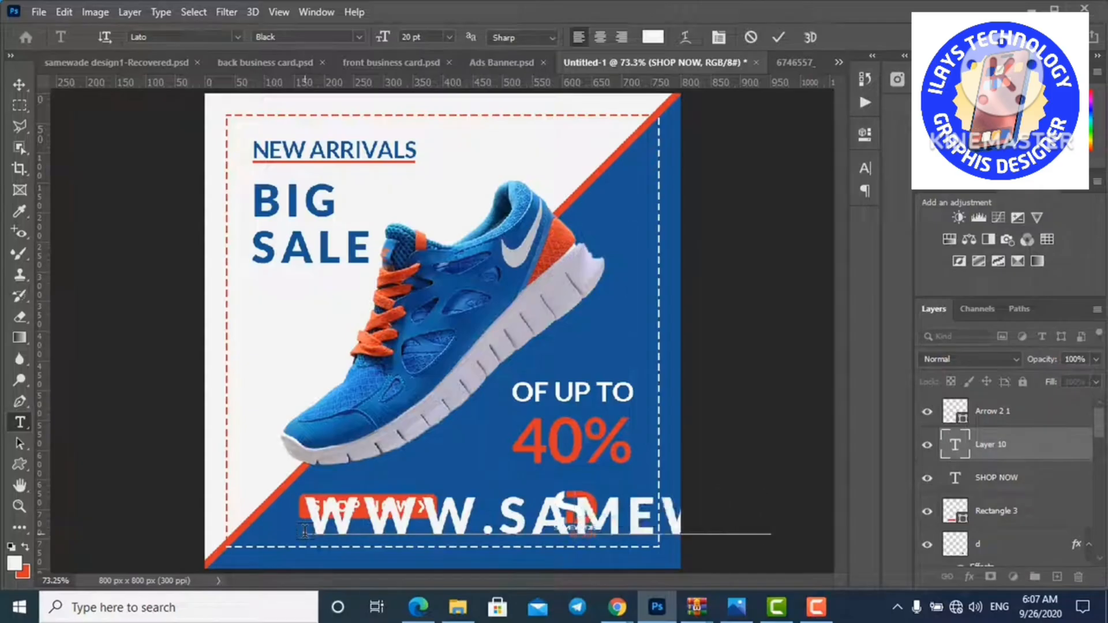
Change the whole web address text from Black to the Regular font style.
click(359, 37)
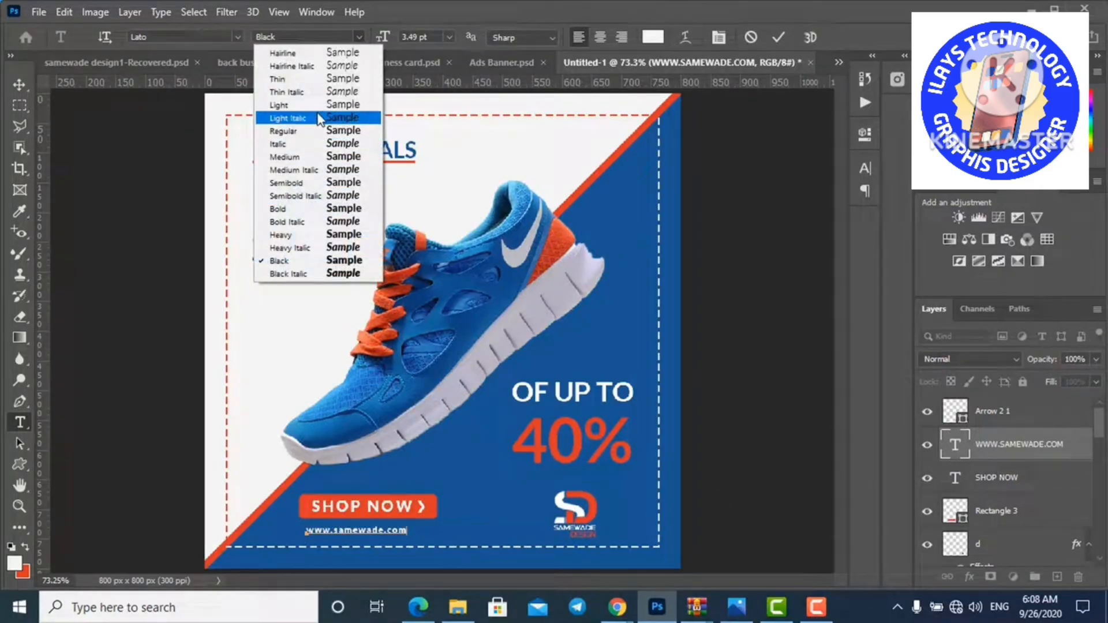
click(321, 131)
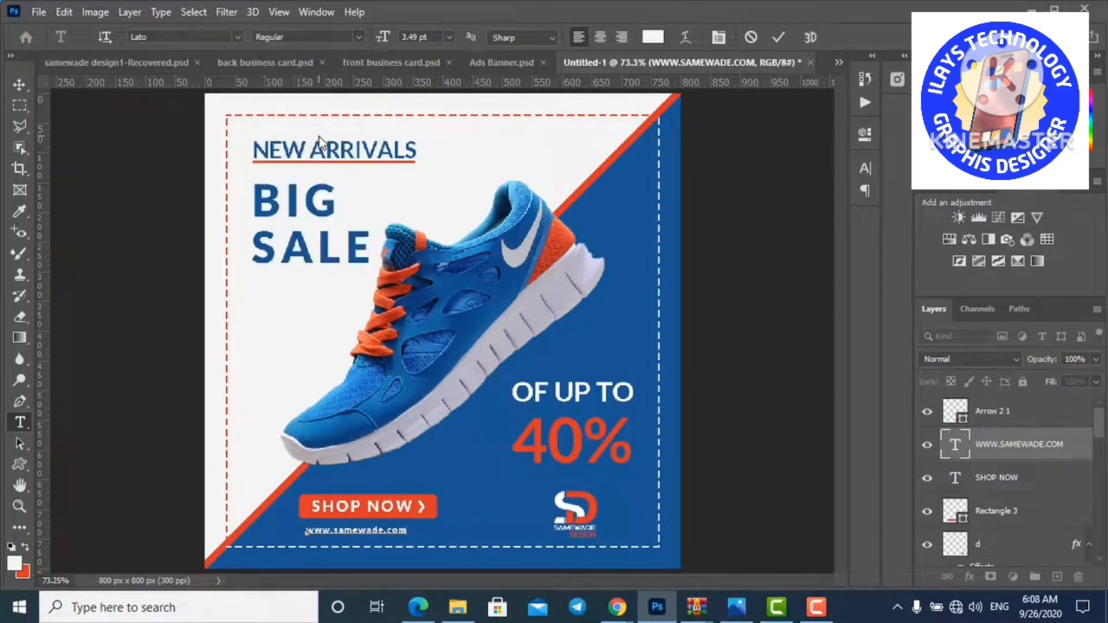
key(ctrl+a)
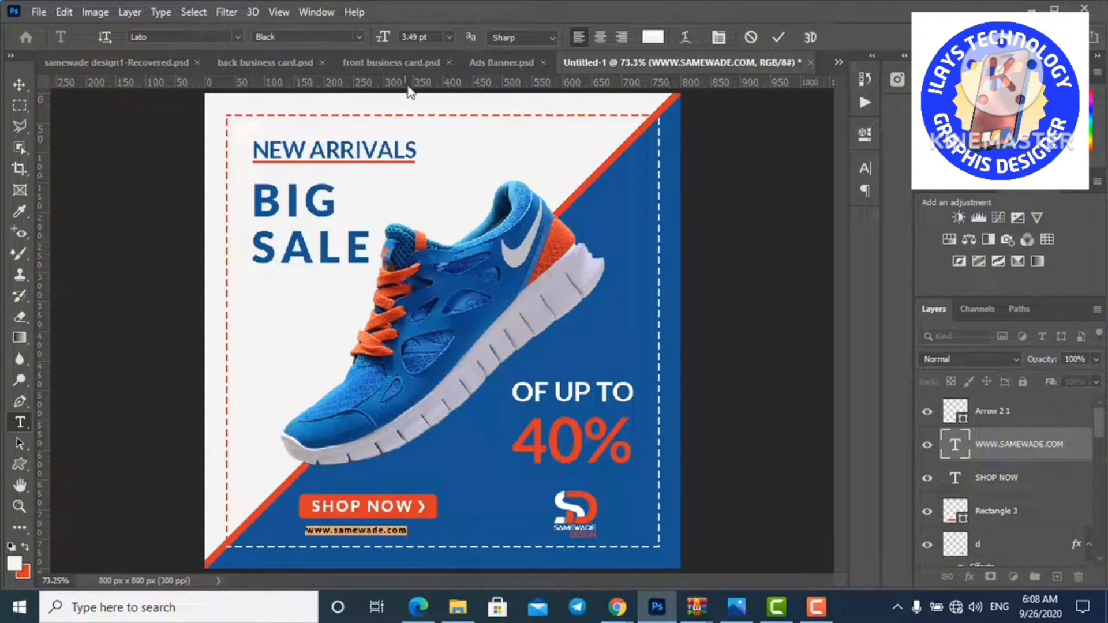
click(358, 37)
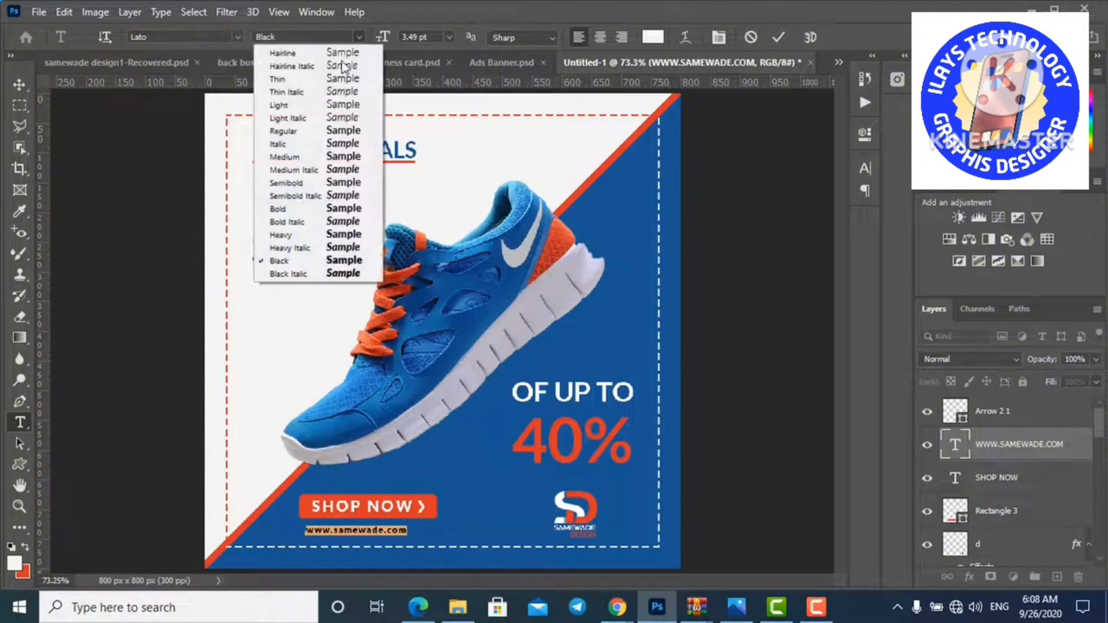
click(354, 135)
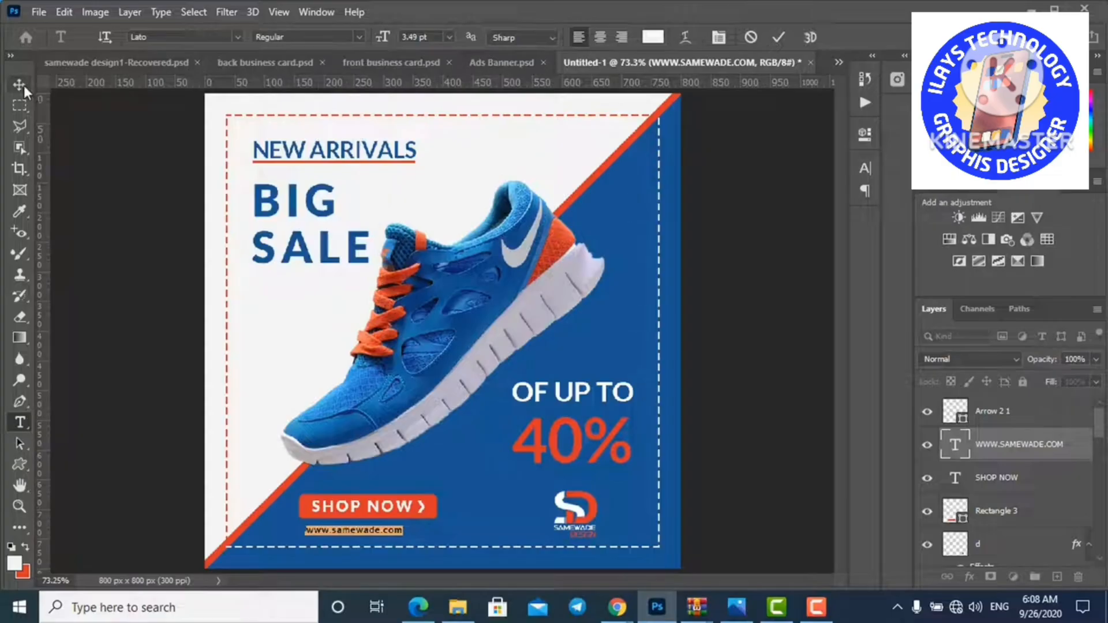
Widen the web address's letter spacing to a tracking of 200.
click(872, 58)
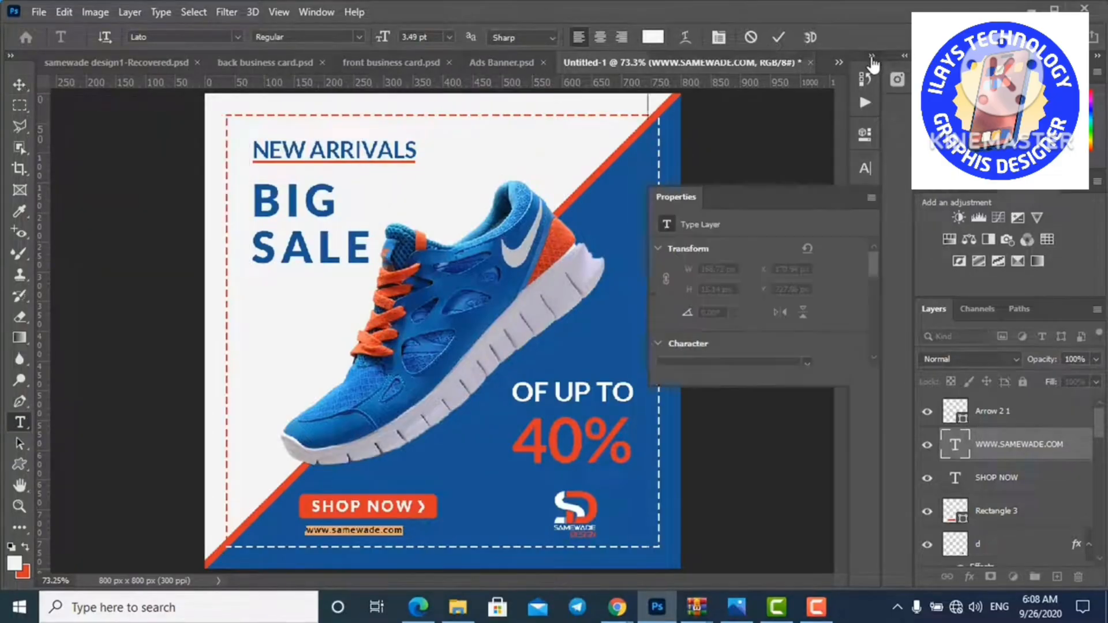
drag(752, 469, 754, 469)
key(shift+Tab)
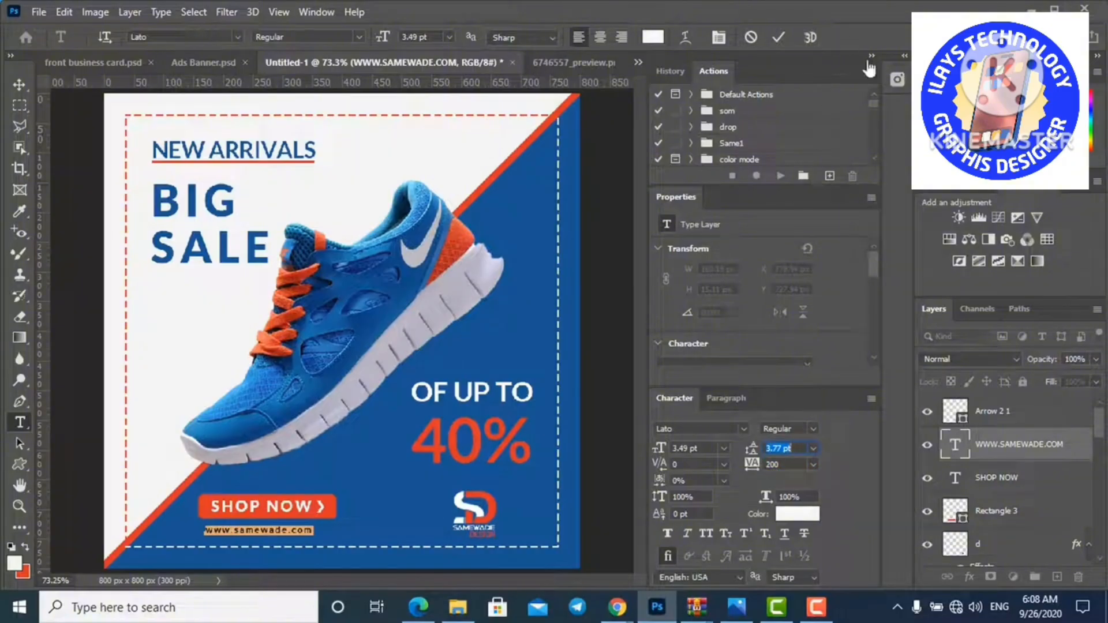
click(874, 58)
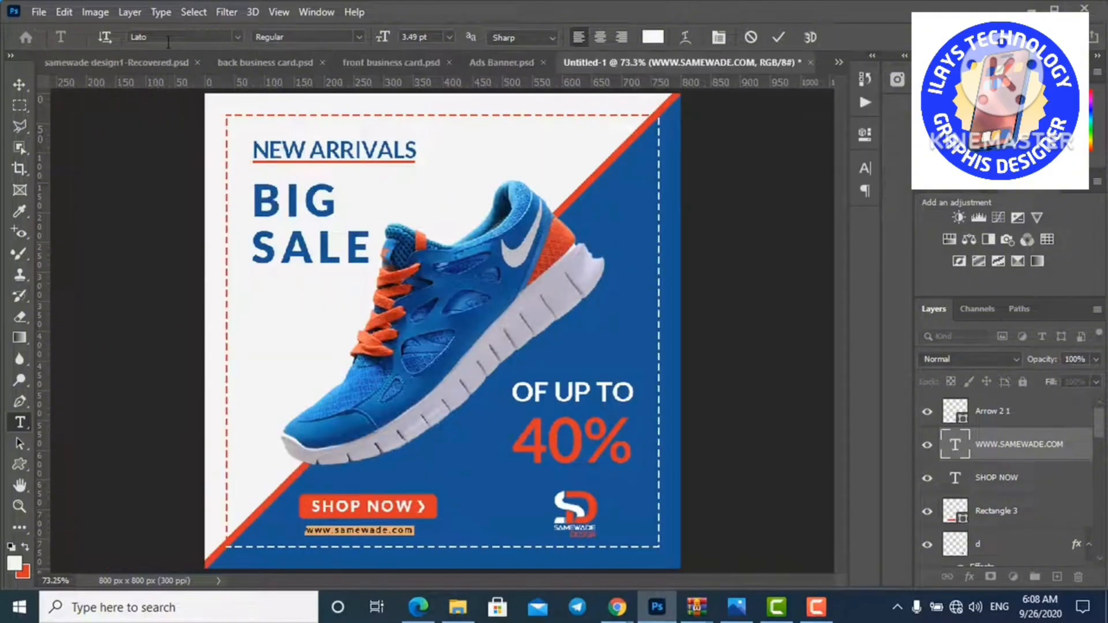
Nudge the web address right so it sits centred beneath the SHOP NOW button.
click(19, 81)
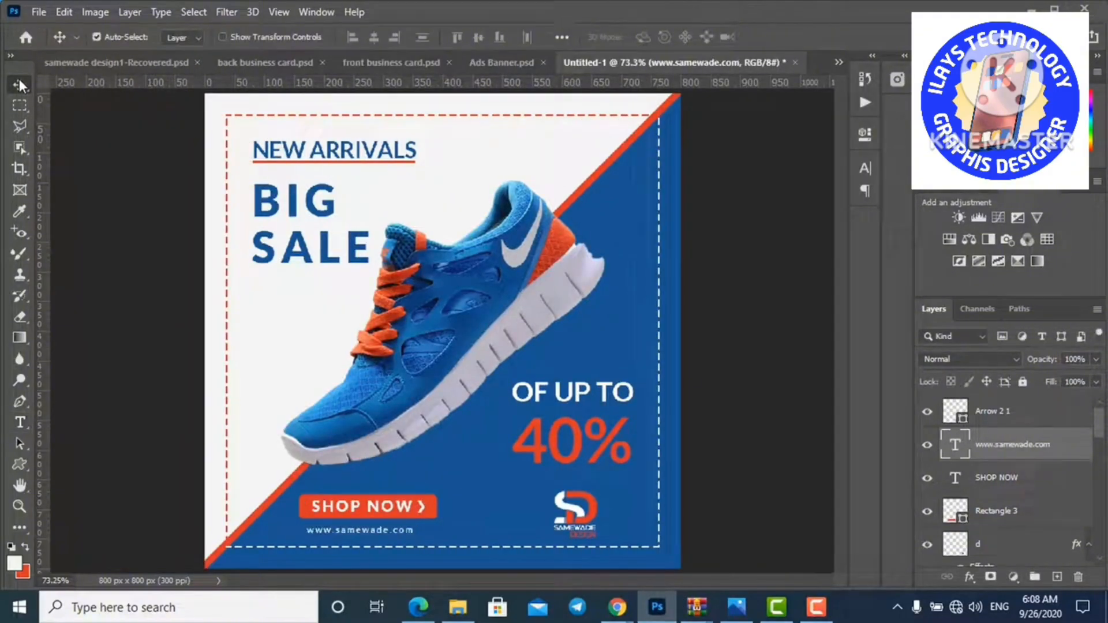
key(Right)
key(Right)
key(Right)
key(Right)
key(Right)
key(Right)
key(Right)
key(Right)
key(Right)
key(Right)
key(Right)
key(Right)
Following the roll-up banner mockup in Photos, draw a thin 122 × 2 px rectangle across the shoe front, filled with background blue #175591.
click(19, 464)
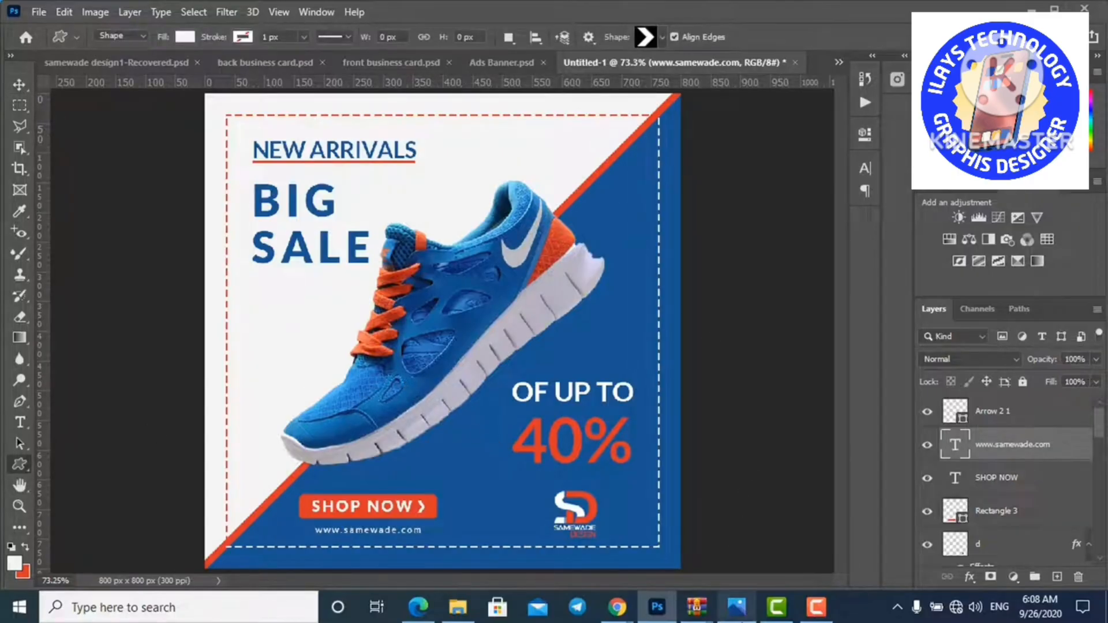
click(736, 607)
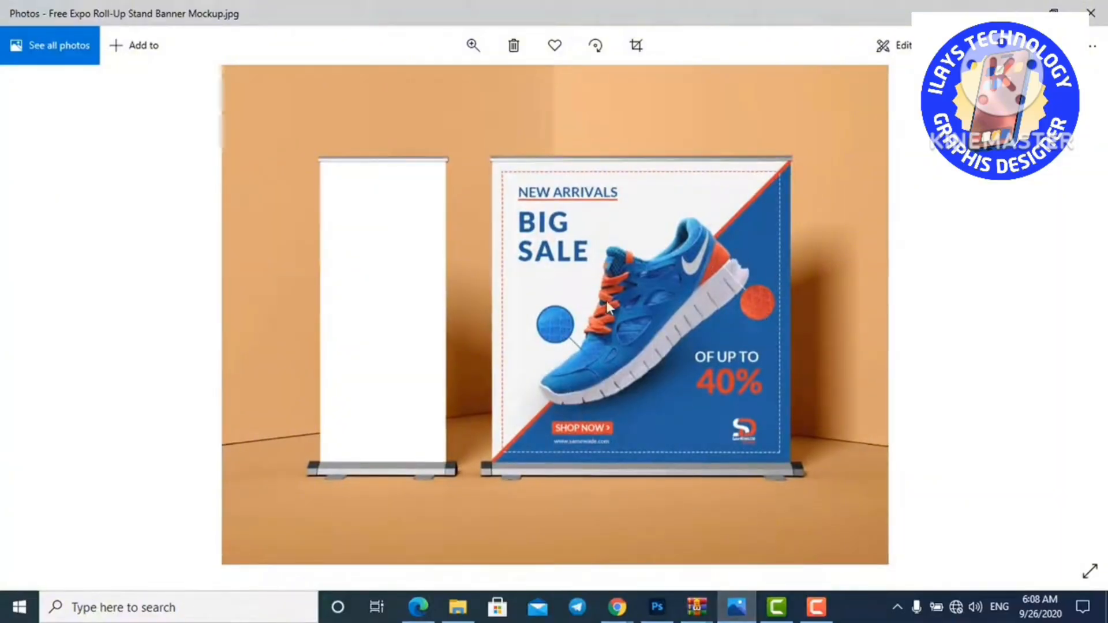
click(658, 607)
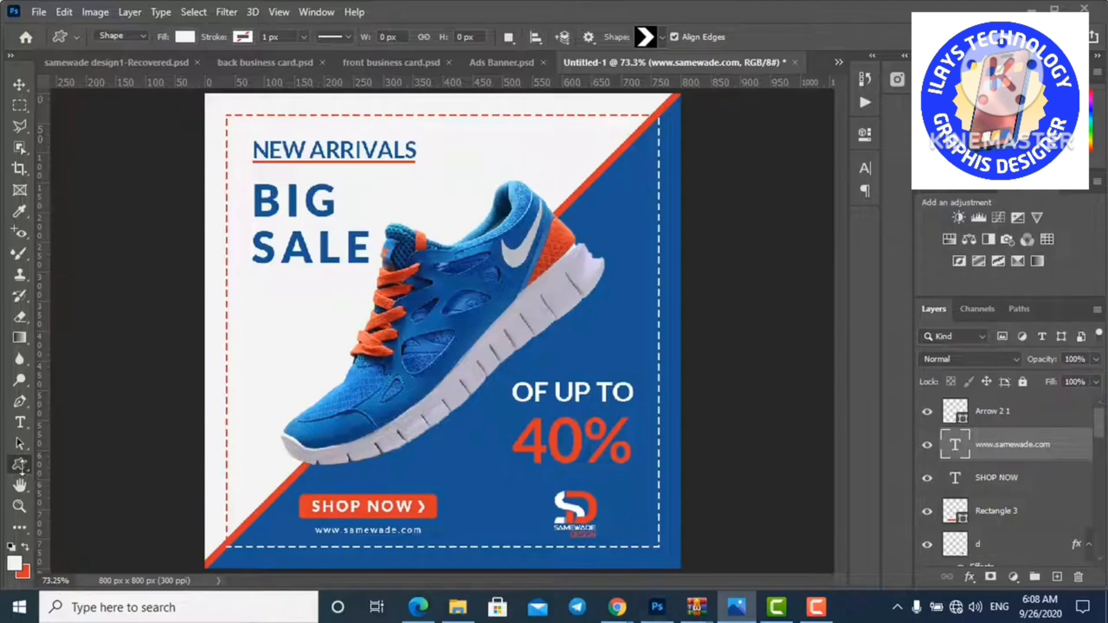
right_click(21, 465)
click(93, 465)
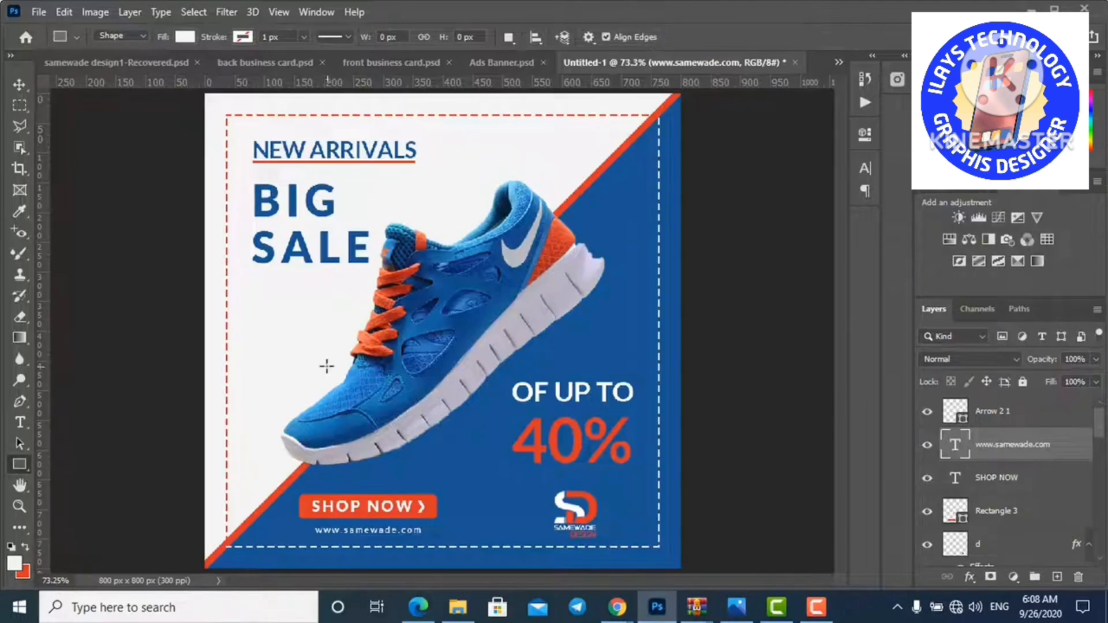
drag(319, 359, 393, 361)
double_click(963, 454)
click(454, 454)
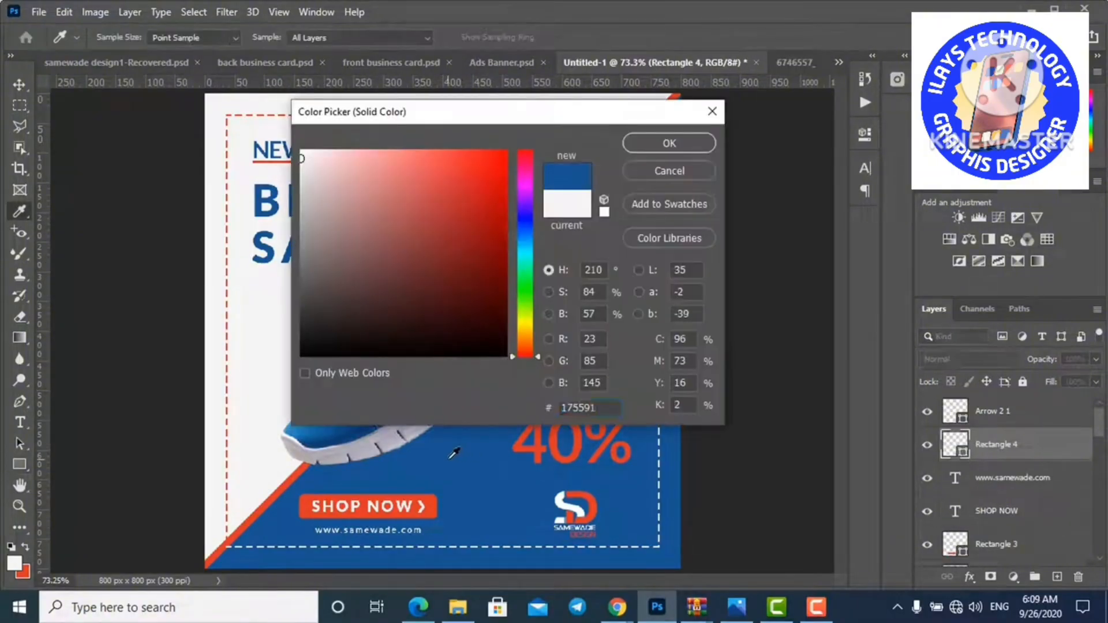
click(686, 148)
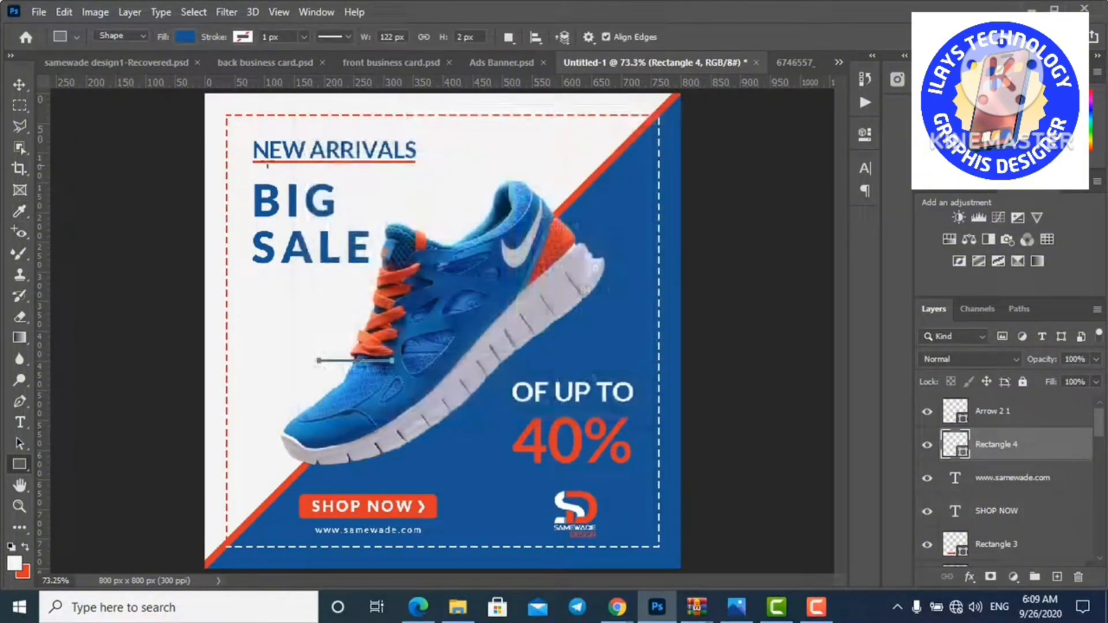
Rotate the thin blue line about 29° and move it down-left so it leads from the white area to the shoe's toe.
click(17, 82)
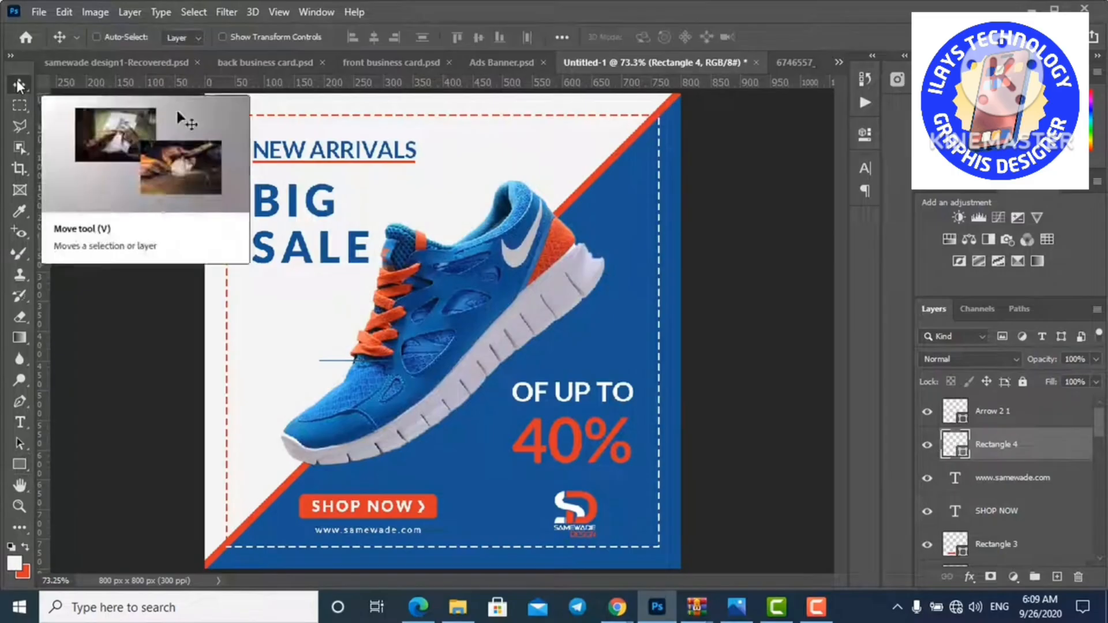
key(ctrl+t)
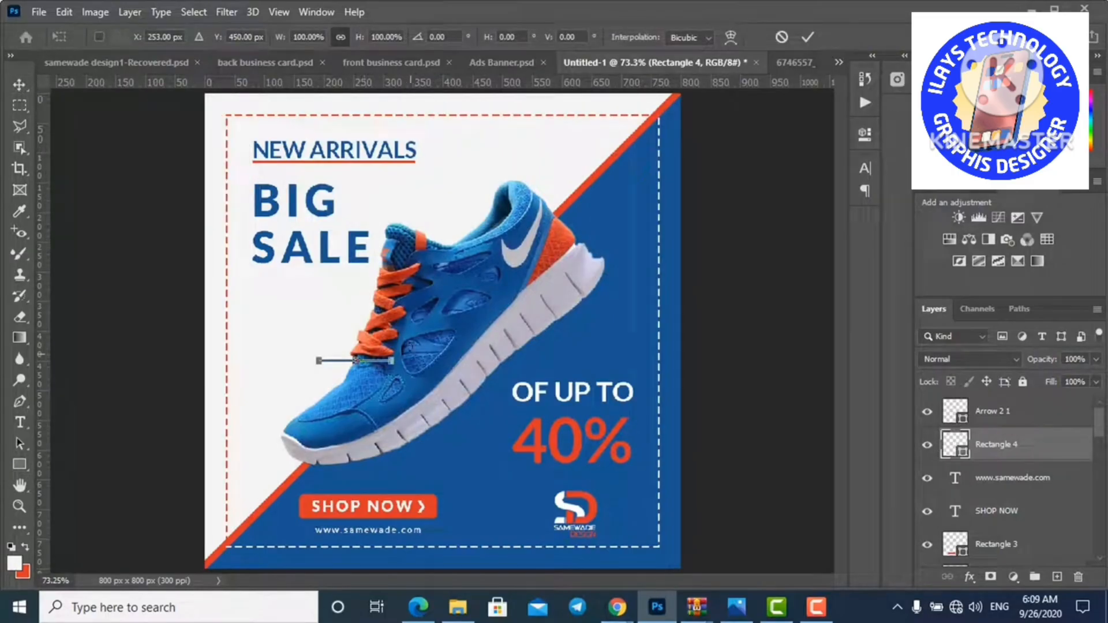
drag(404, 347, 418, 376)
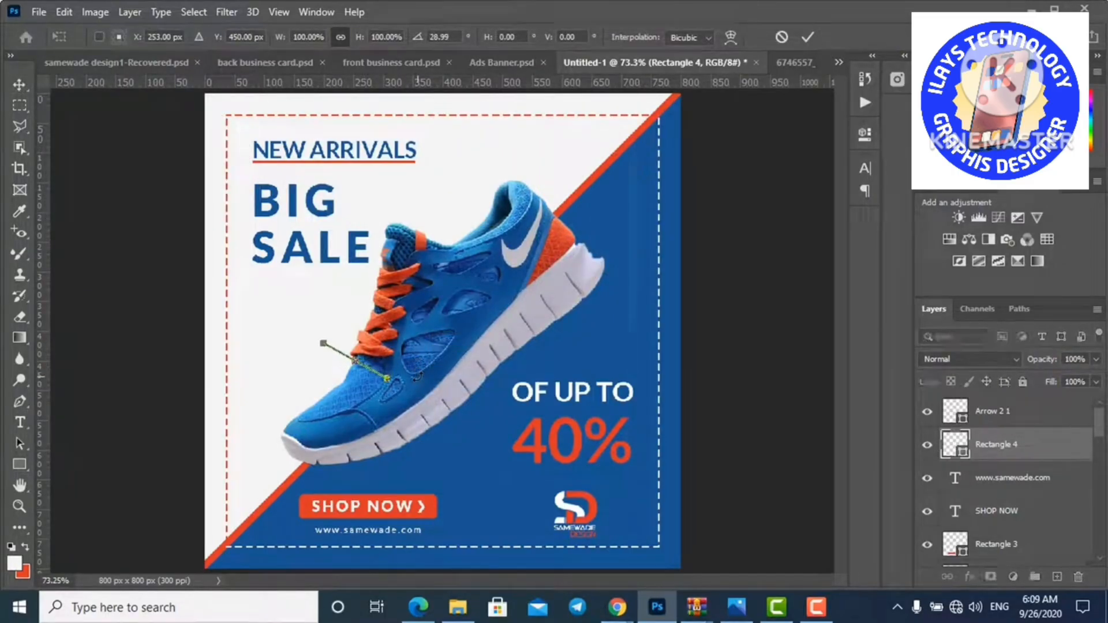
click(20, 85)
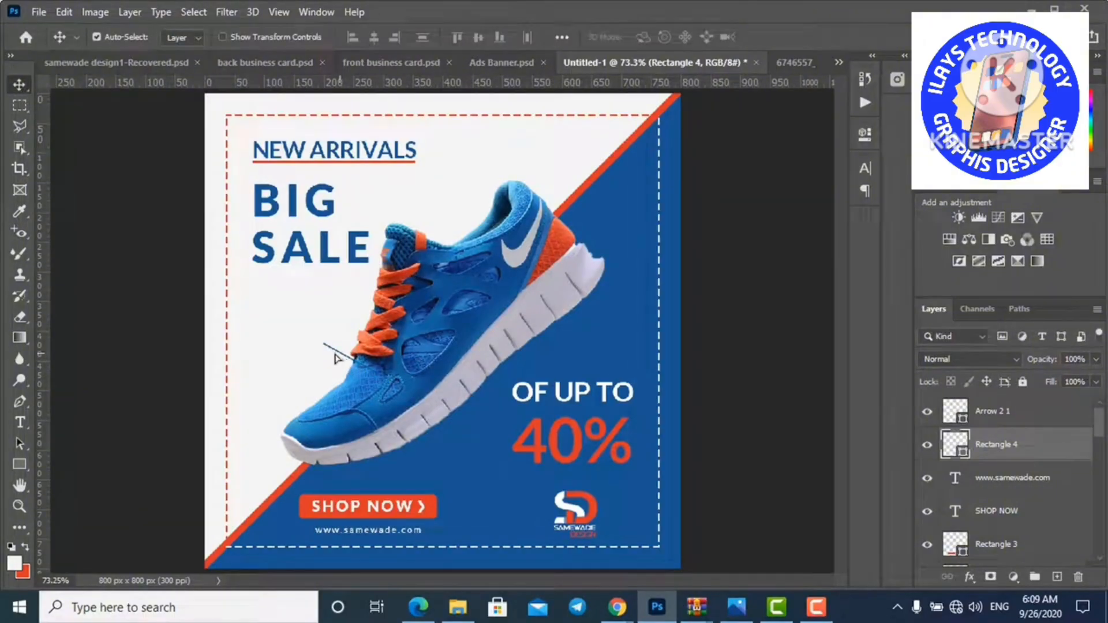
drag(334, 353, 315, 368)
Draw an 83 px off-white circle on a new layer over the outer end of the blue pointer line.
click(19, 466)
right_click(16, 473)
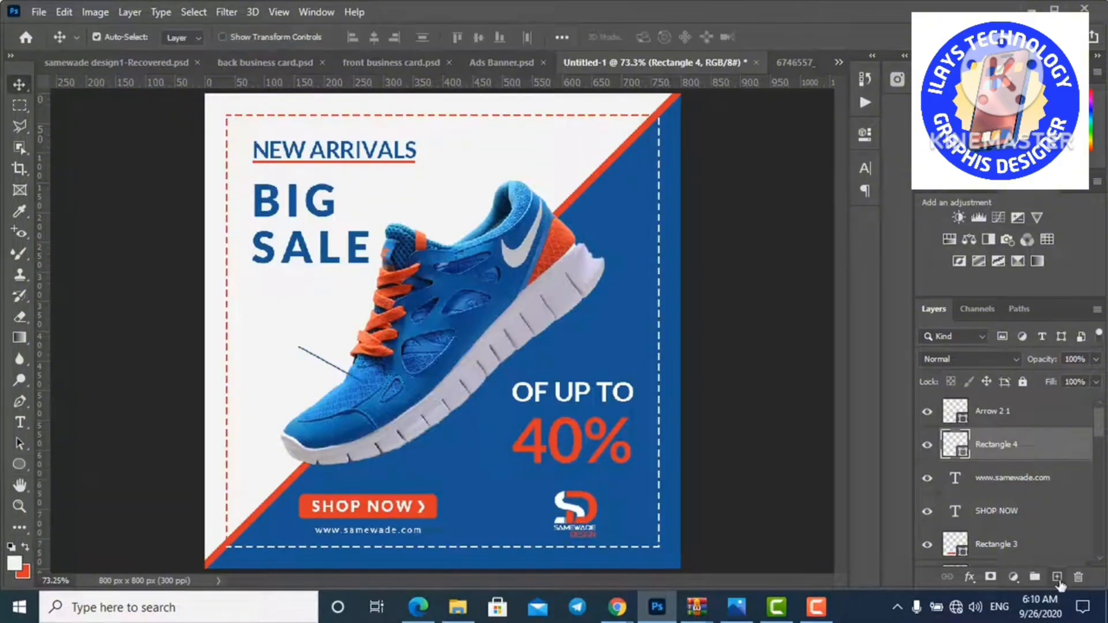
click(1058, 578)
click(15, 463)
drag(271, 320, 320, 379)
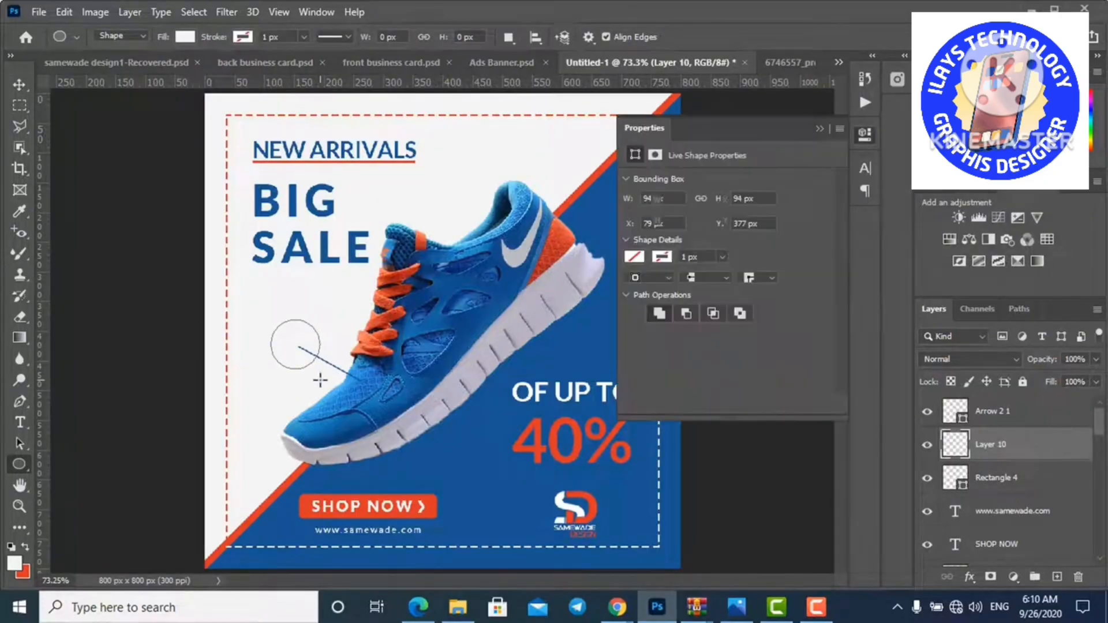
click(819, 133)
Place the linked image 6746557_preview above the circle and clip it to the Ellipse 1 layer.
click(38, 12)
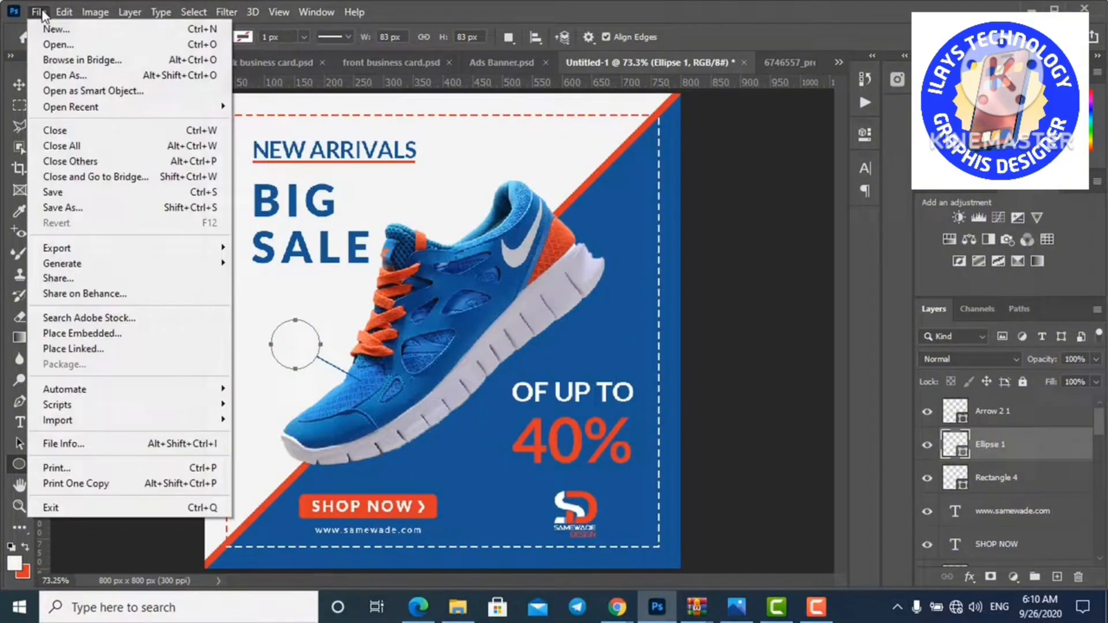
click(125, 348)
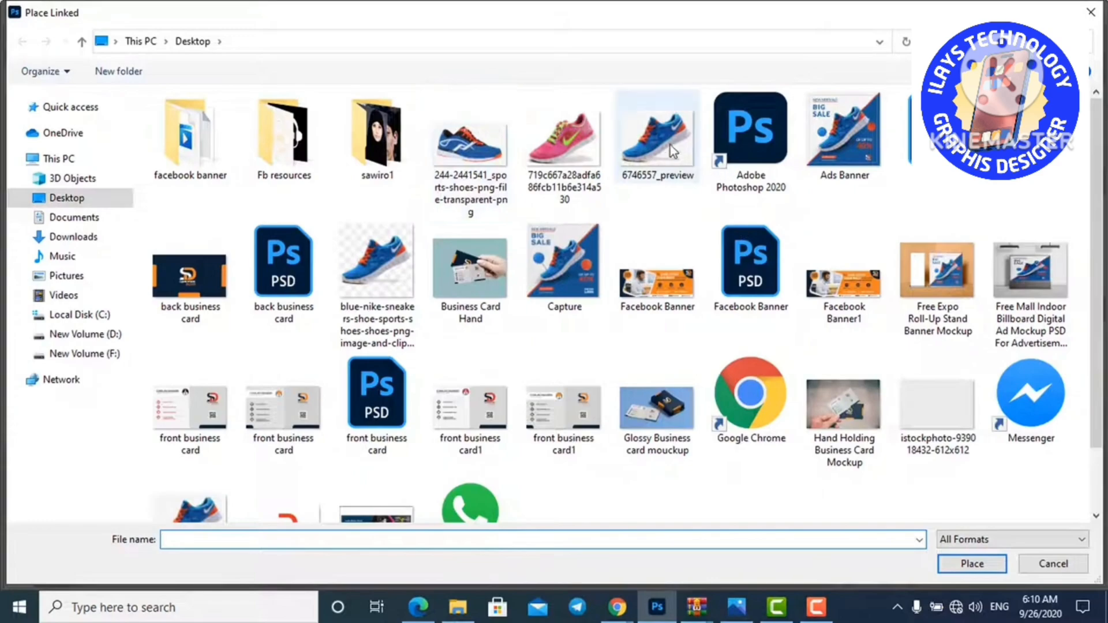
double_click(667, 152)
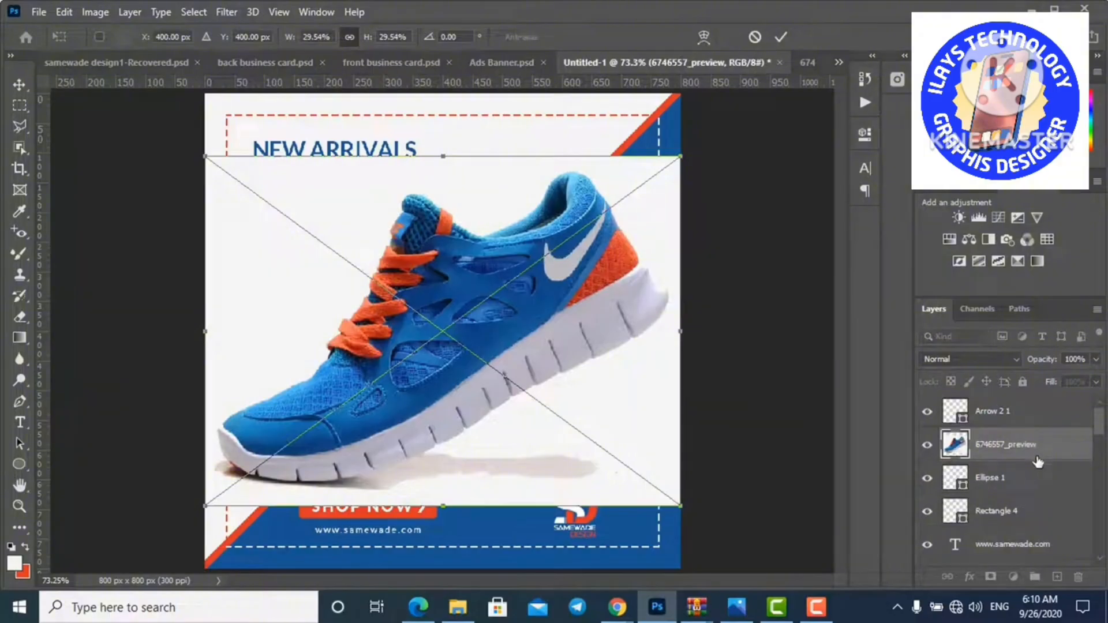
key(Return)
alt+click(1037, 460)
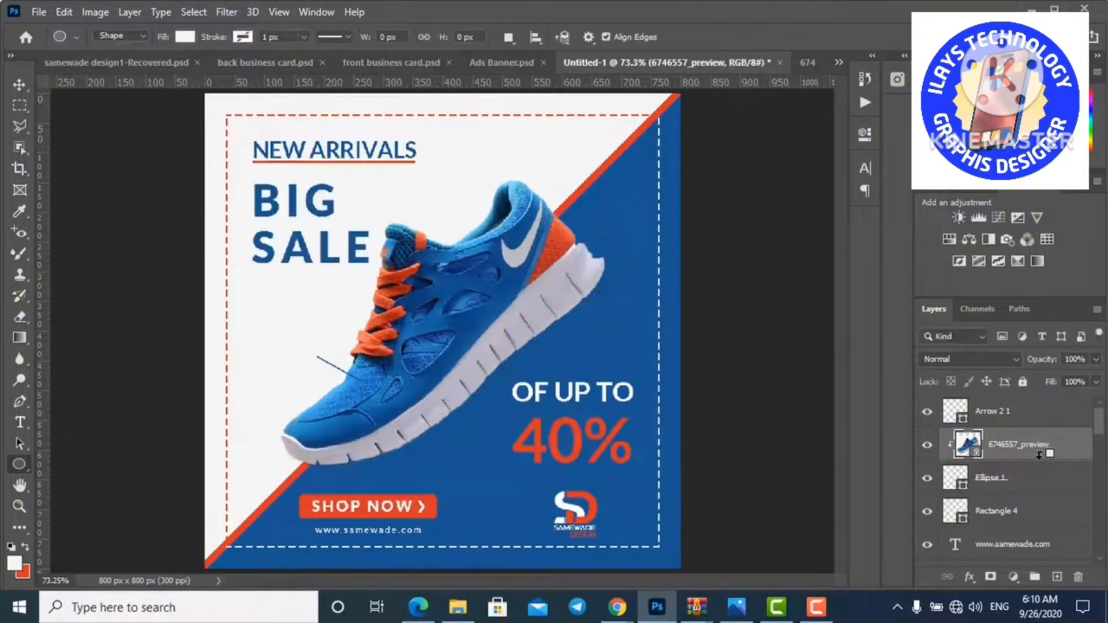
Enlarge the clipped shoe image to about 34% and reposition it so its blue mesh fabric fills the circle.
key(ctrl+t)
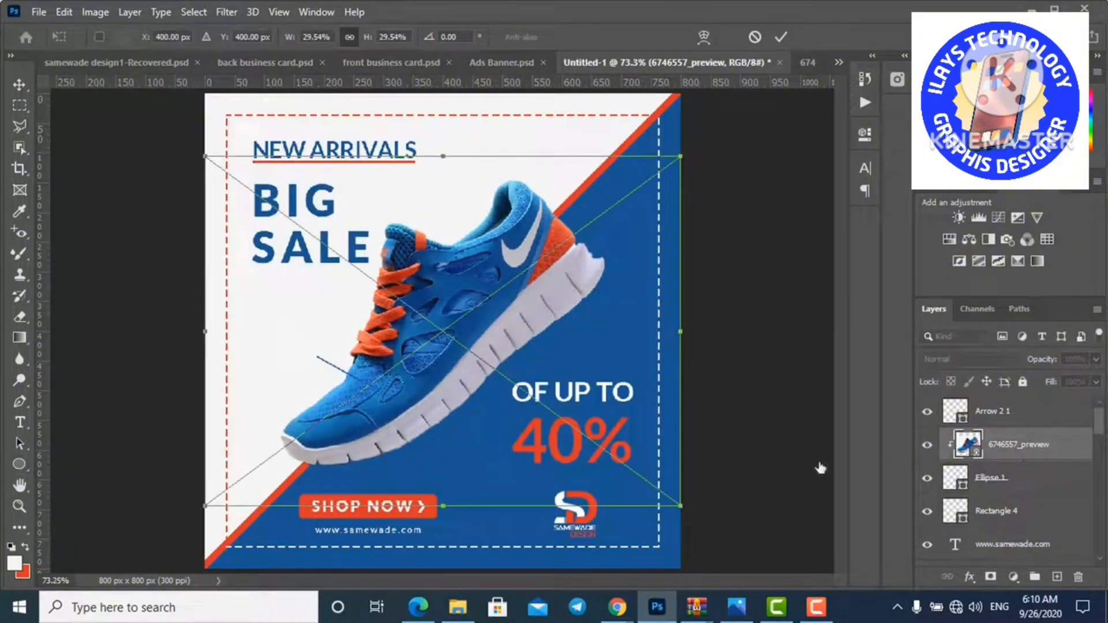
drag(380, 393, 449, 344)
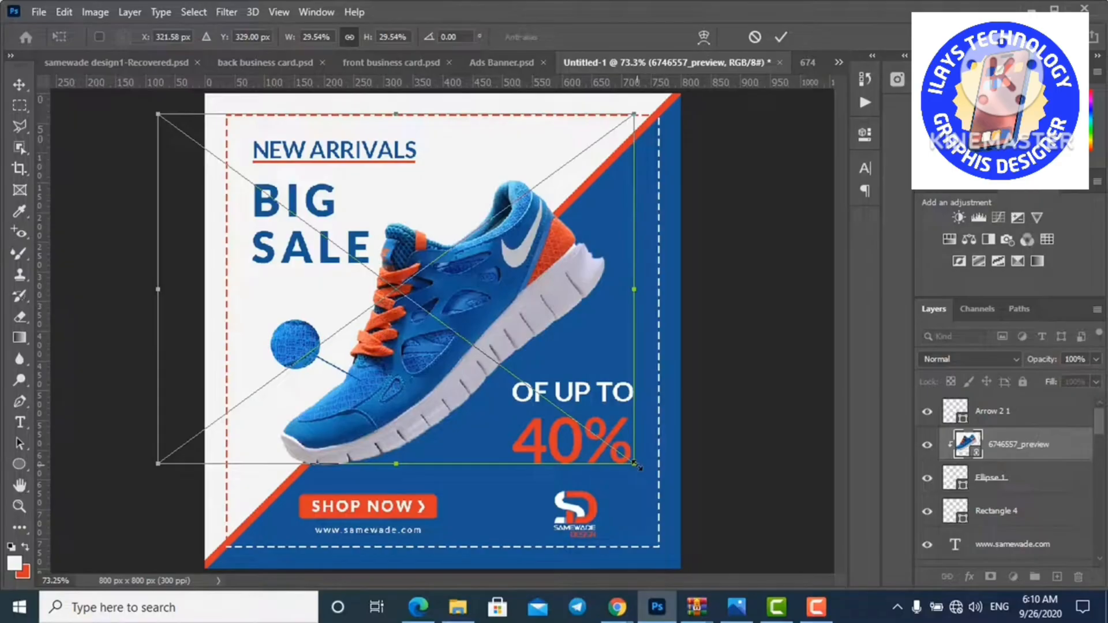
drag(636, 464, 698, 506)
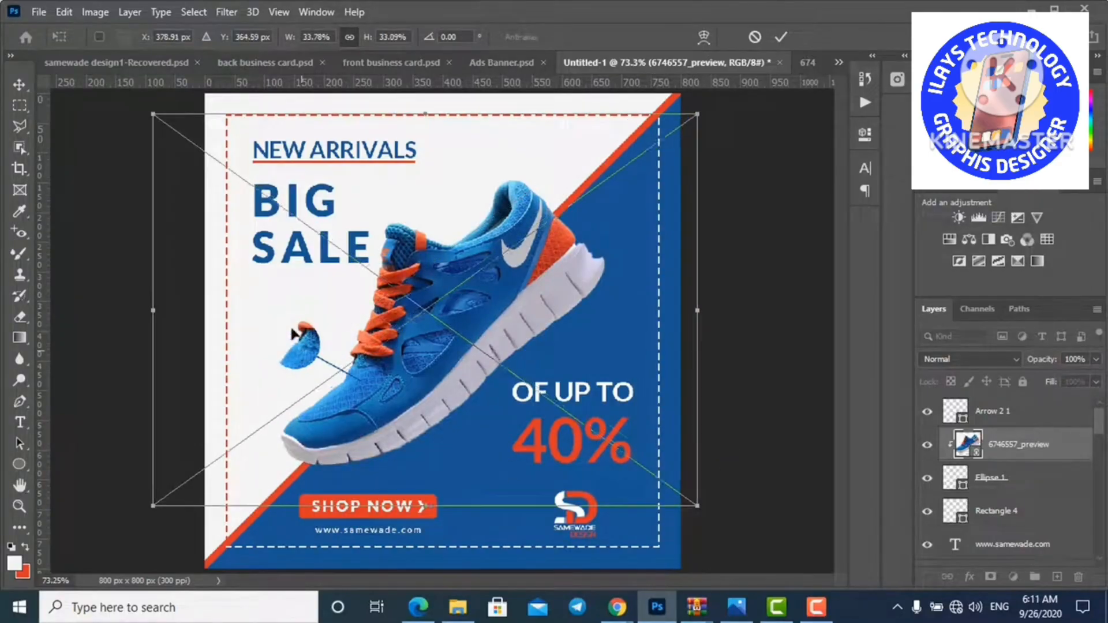
drag(294, 334, 299, 289)
Duplicate the Ellipse 1 circle and enlarge the lower original evenly from its centre to about 90 px.
click(1061, 474)
key(ctrl+j)
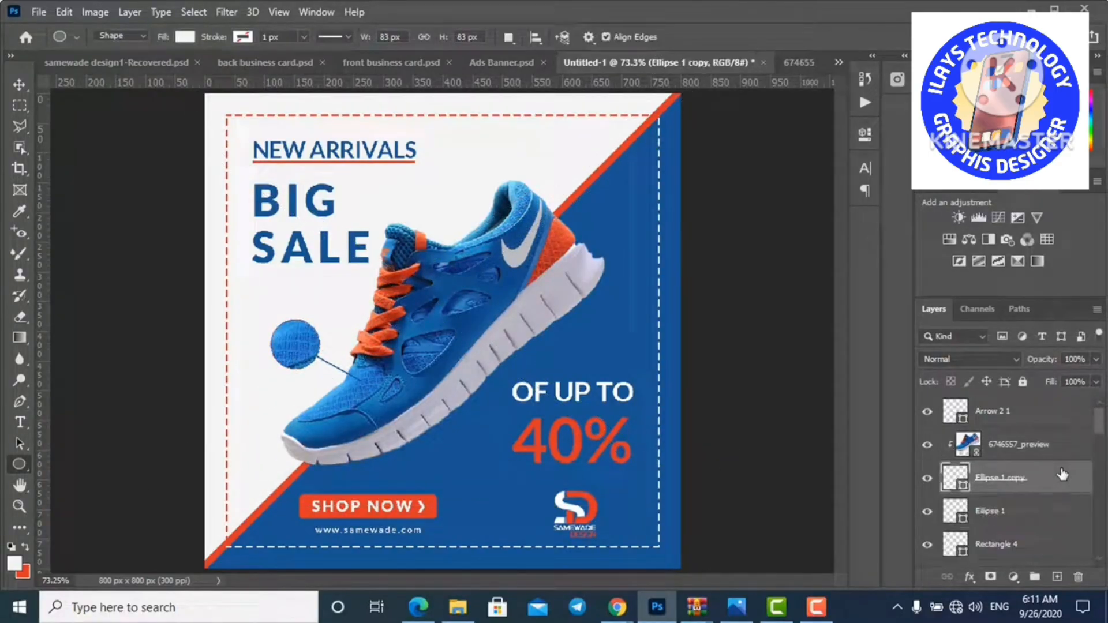
click(1007, 522)
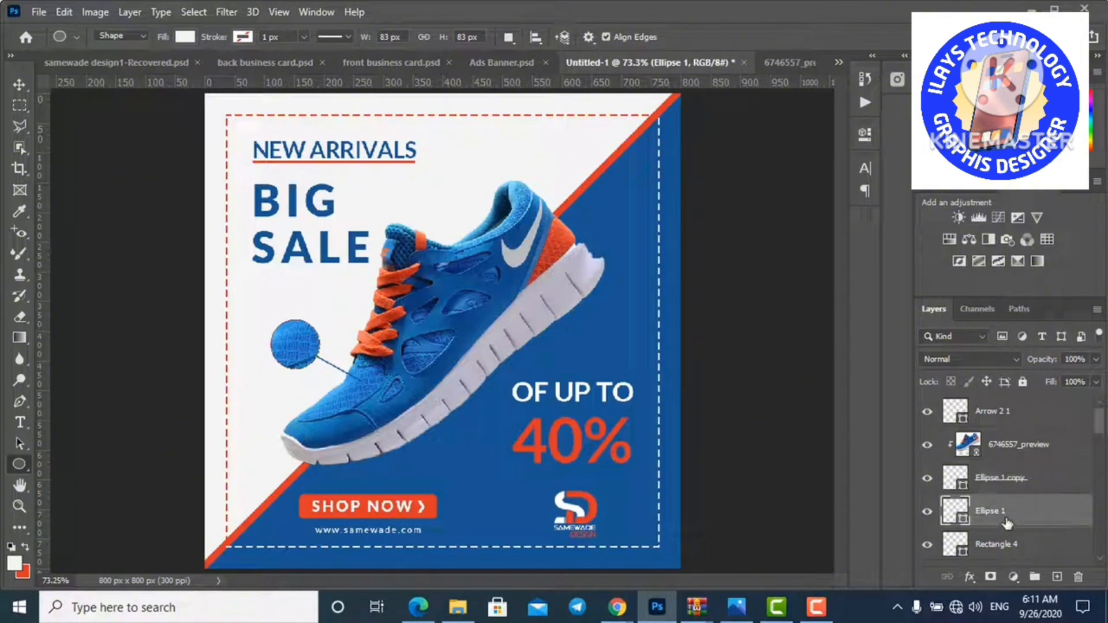
key(ctrl+t)
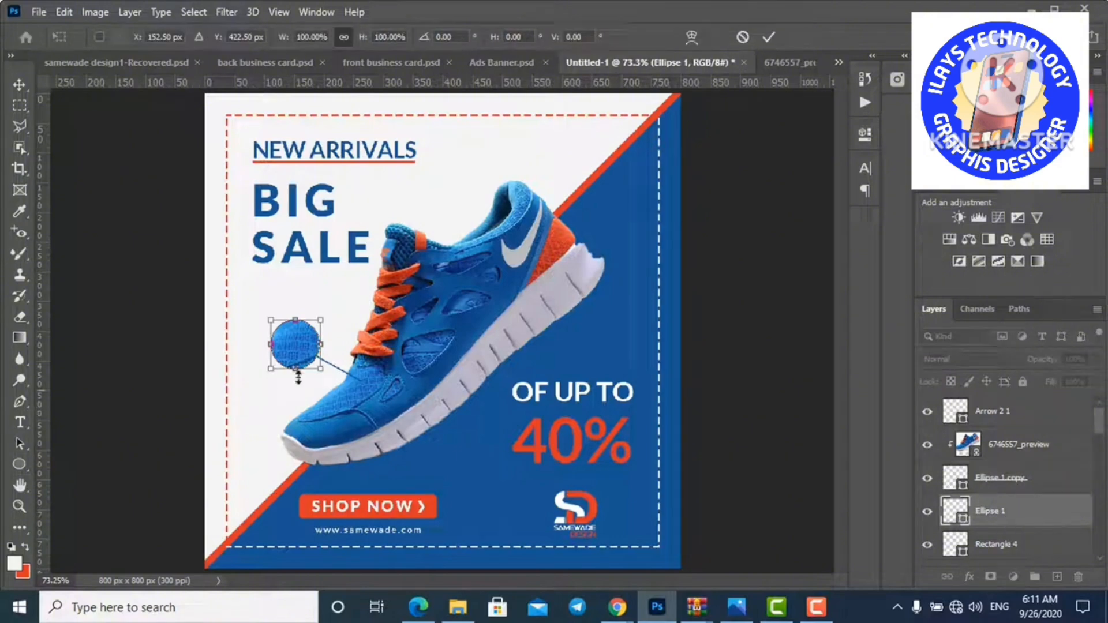
drag(271, 372, 269, 375)
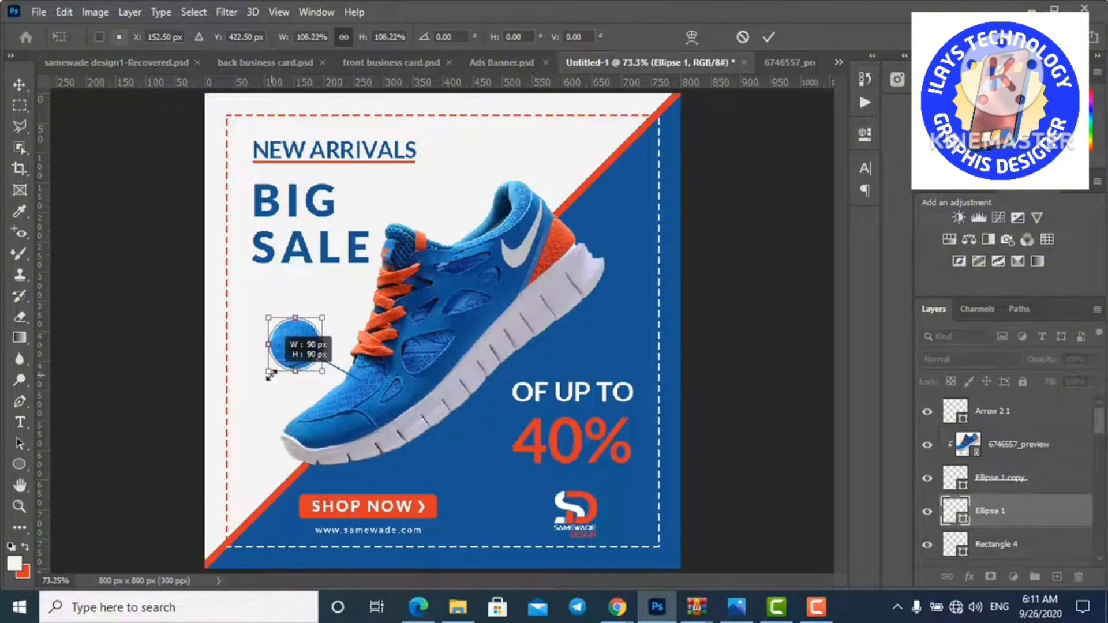
key(Return)
Recolour the larger lower circle with the banner's blue #175591 as a ring, and nudge the clipped shoe image inside the callout.
double_click(955, 510)
click(287, 487)
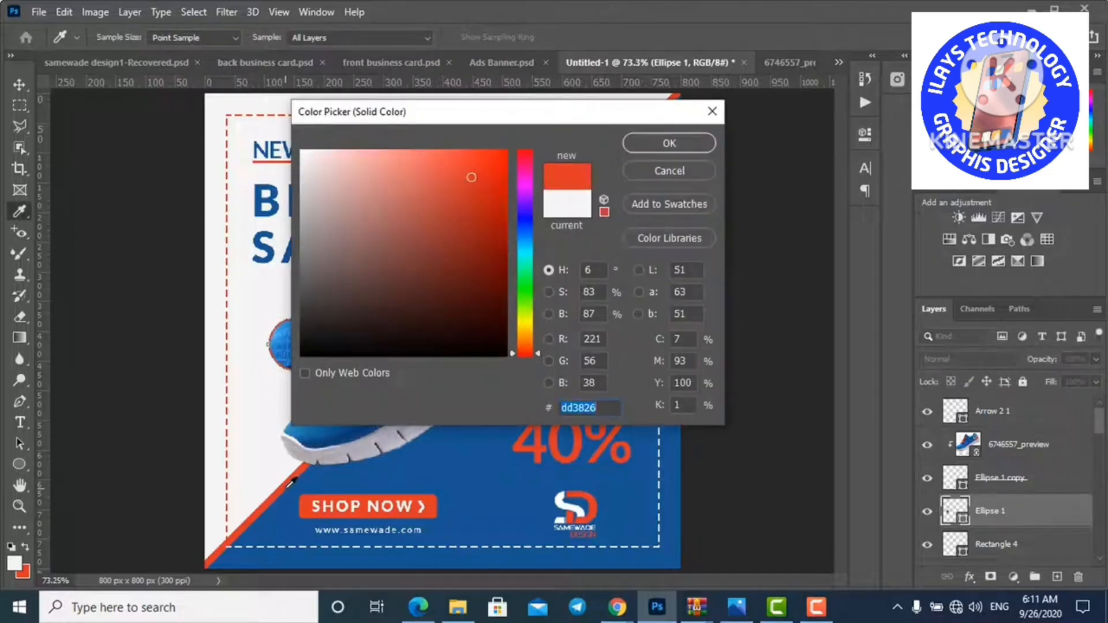
click(316, 482)
click(674, 143)
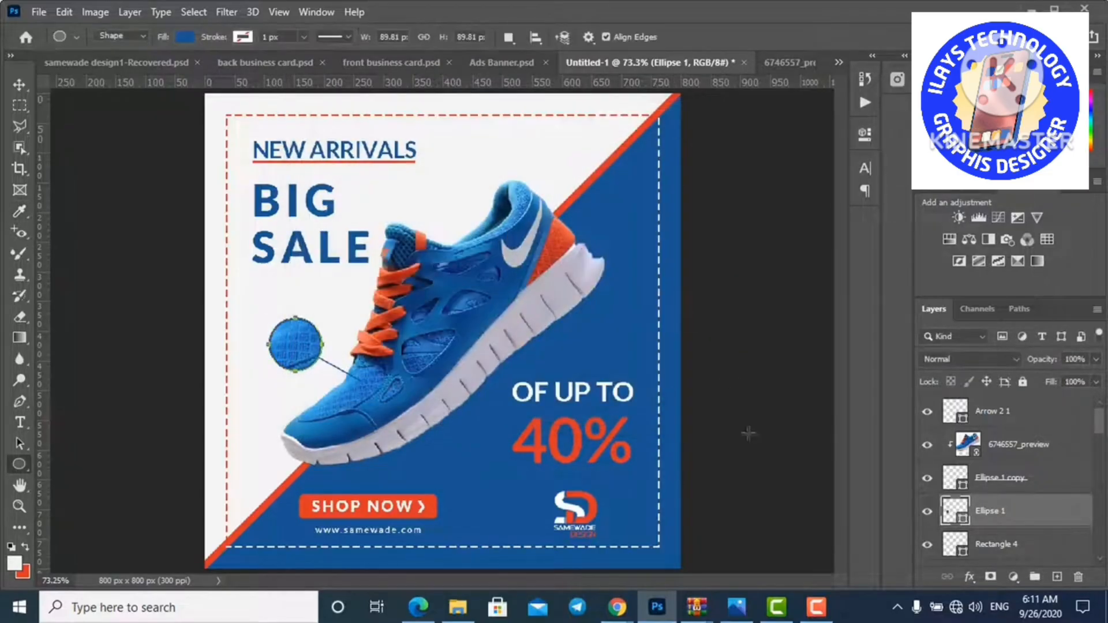
key(v)
click(589, 254)
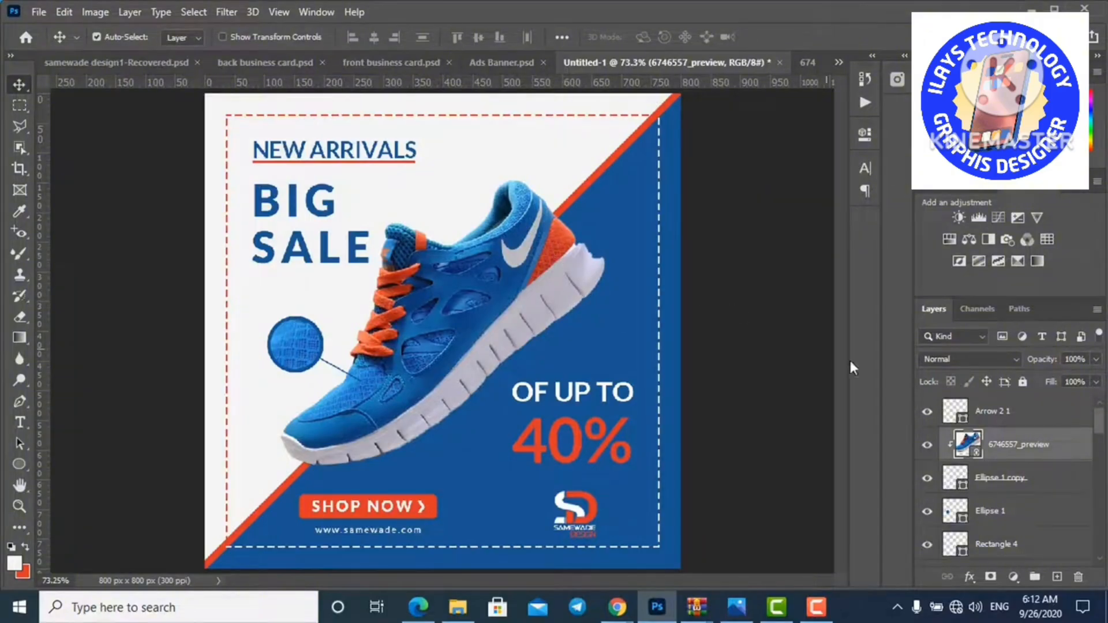
Group the clipped 6746557_preview image, Ellipse 1 copy, Ellipse 1 and Rectangle 4 layers.
click(1068, 486)
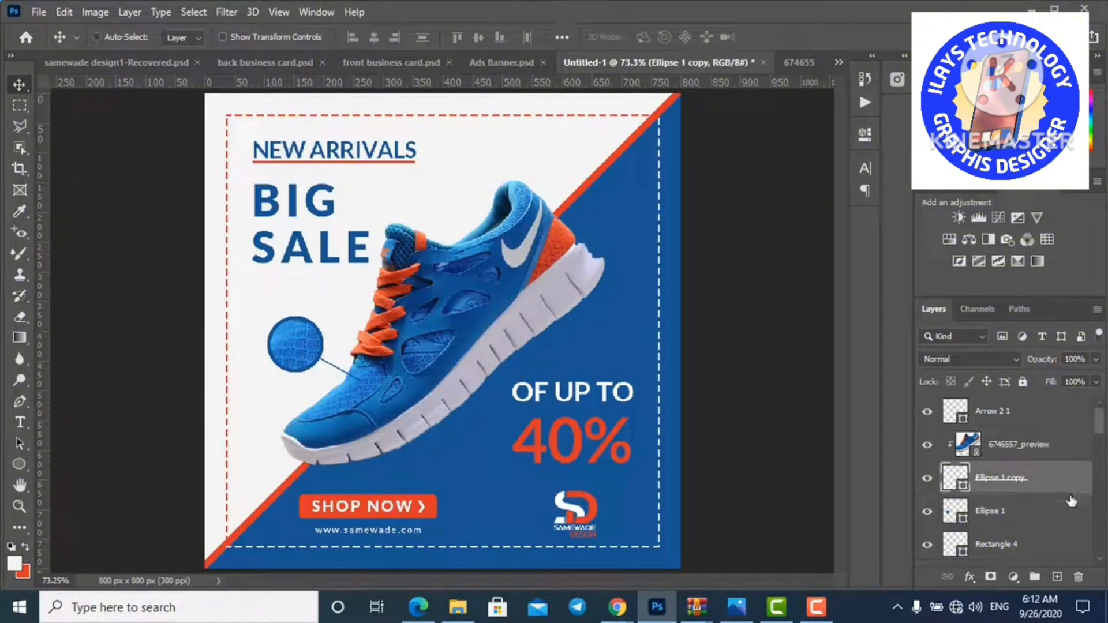
shift+click(1067, 511)
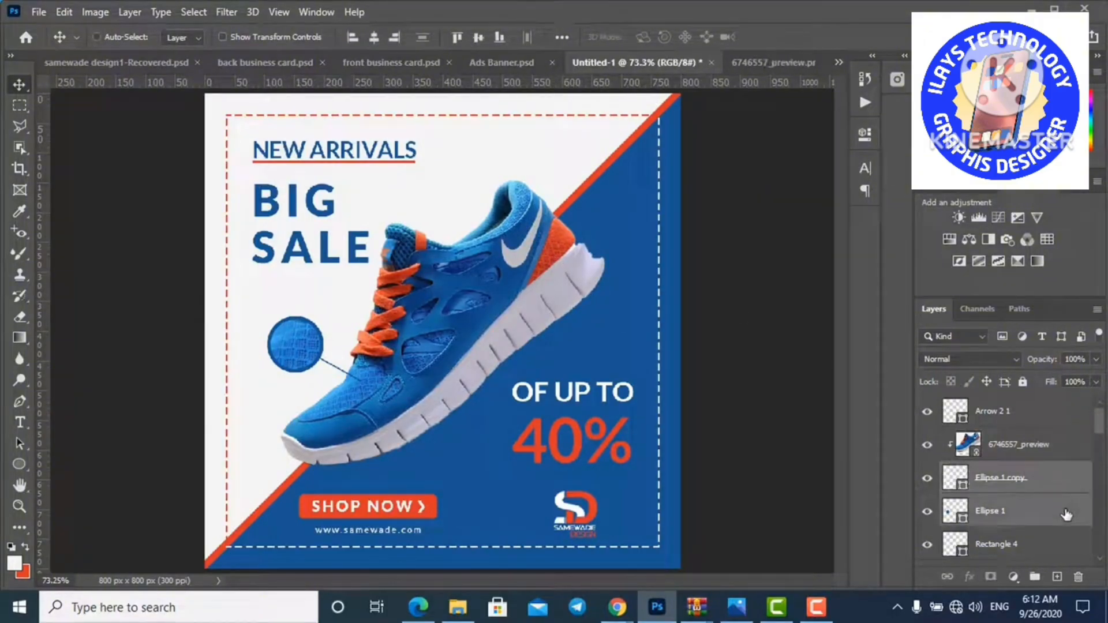
shift+click(1024, 442)
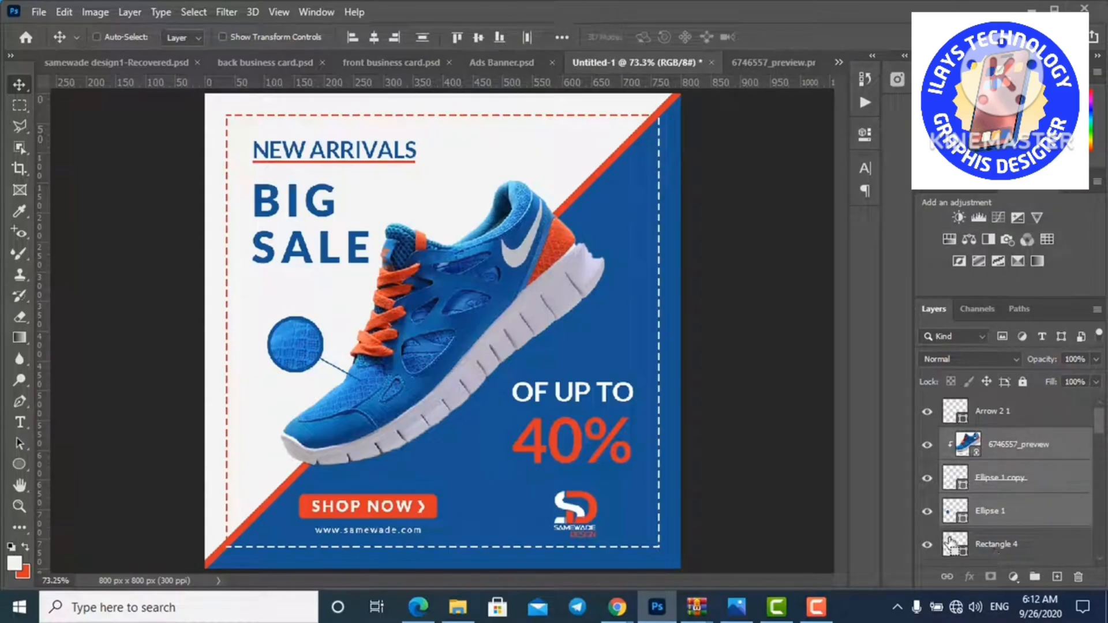
click(927, 545)
shift+click(1067, 559)
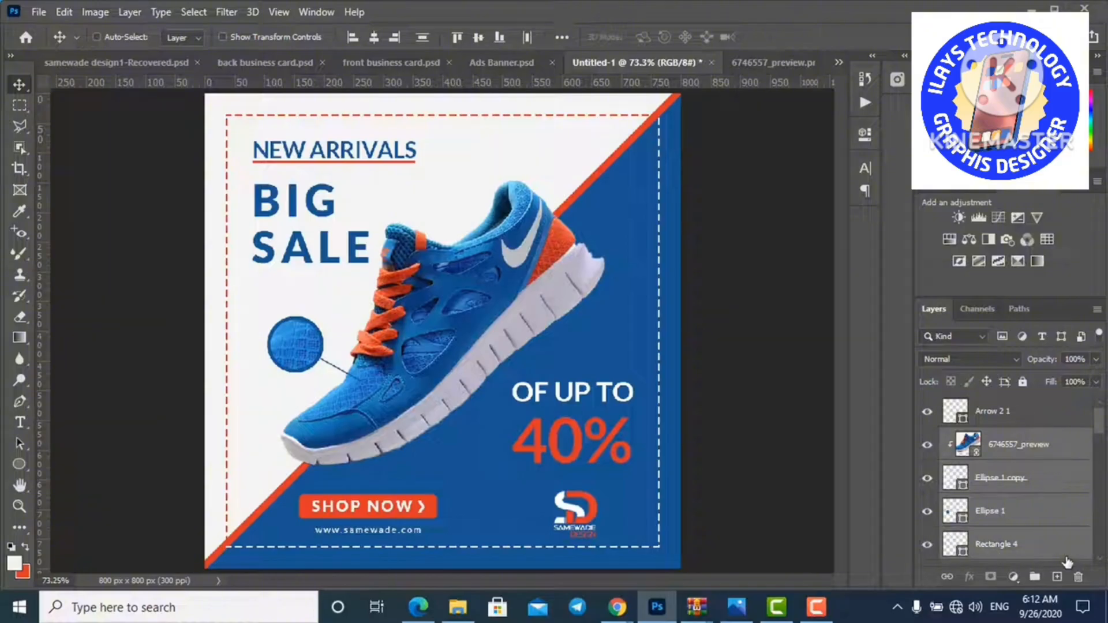
key(ctrl)
click(1033, 580)
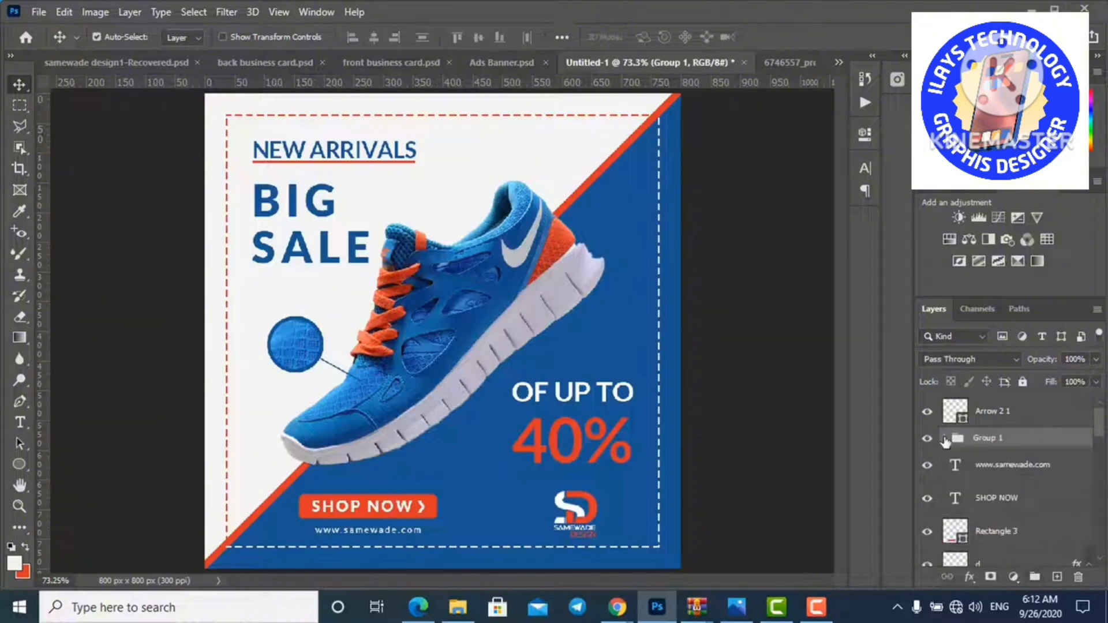
Expand Group 1 and duplicate all four callout layers inside it.
click(945, 439)
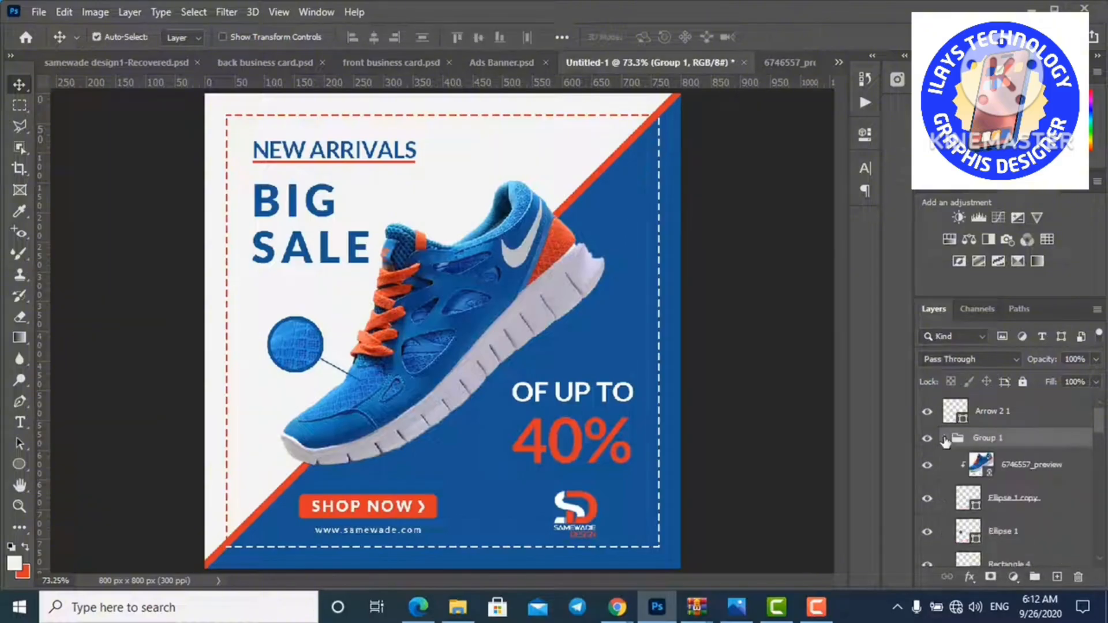
click(1027, 476)
drag(1099, 427, 1099, 444)
shift+click(1055, 443)
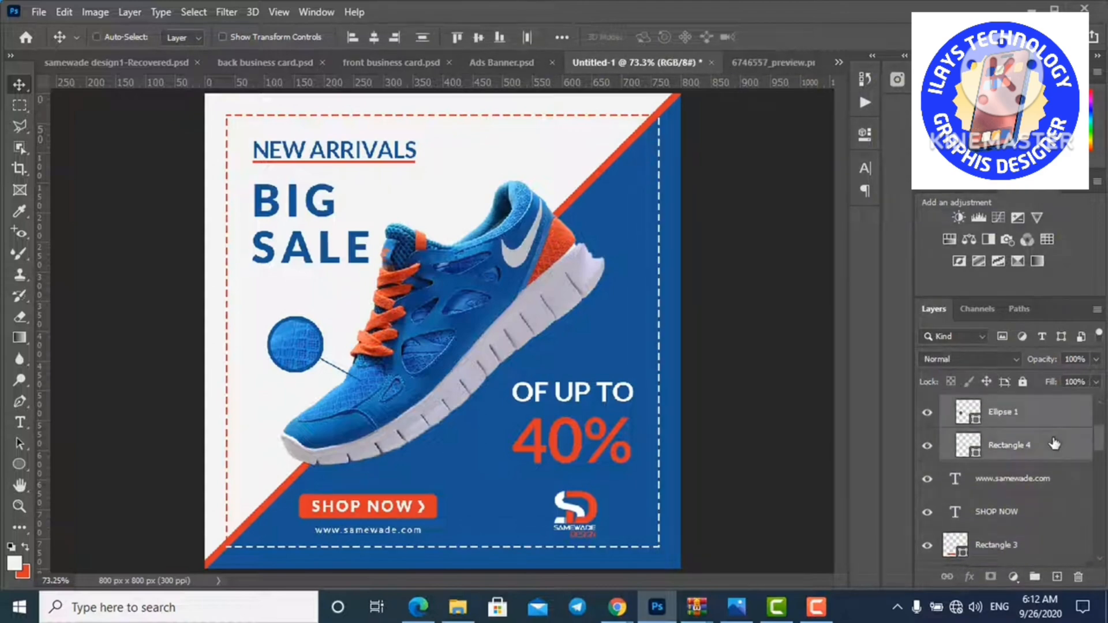
key(ctrl+j)
Rotate the duplicated callout roughly half a turn and move it onto the blue area beside the shoe's heel, above OF UP TO.
key(ctrl+t)
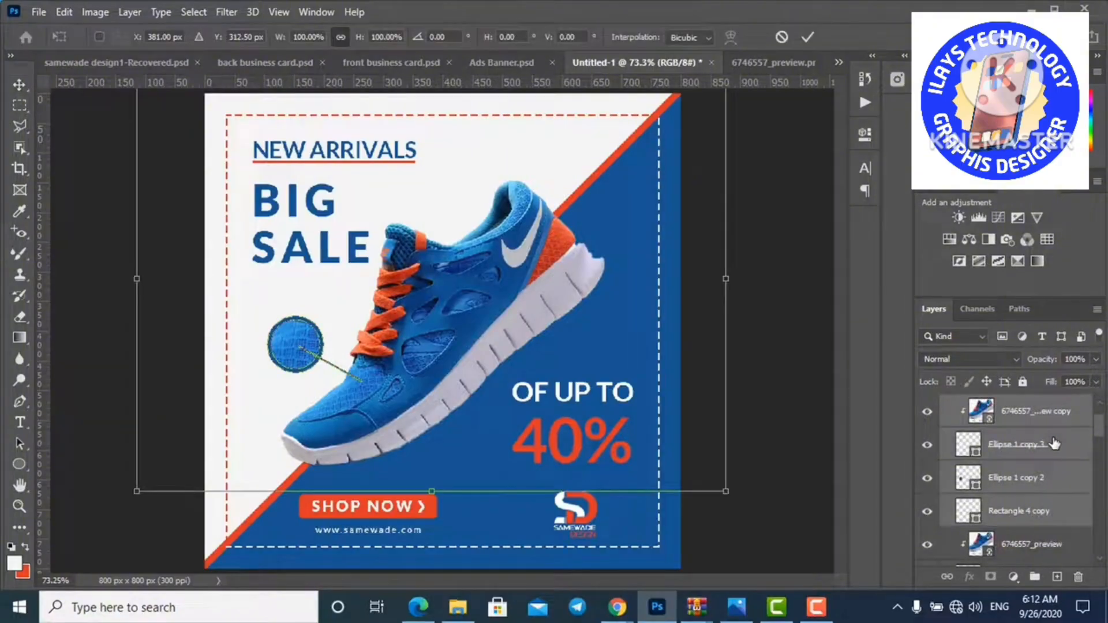
key(ctrl+minus)
key(ctrl+minus)
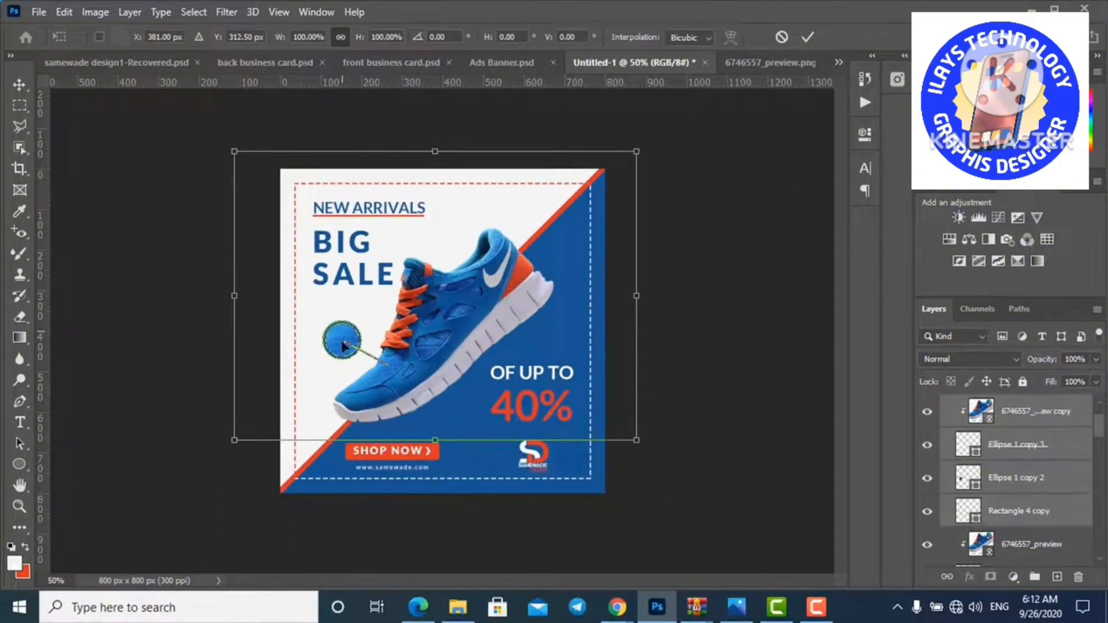
drag(368, 341, 493, 261)
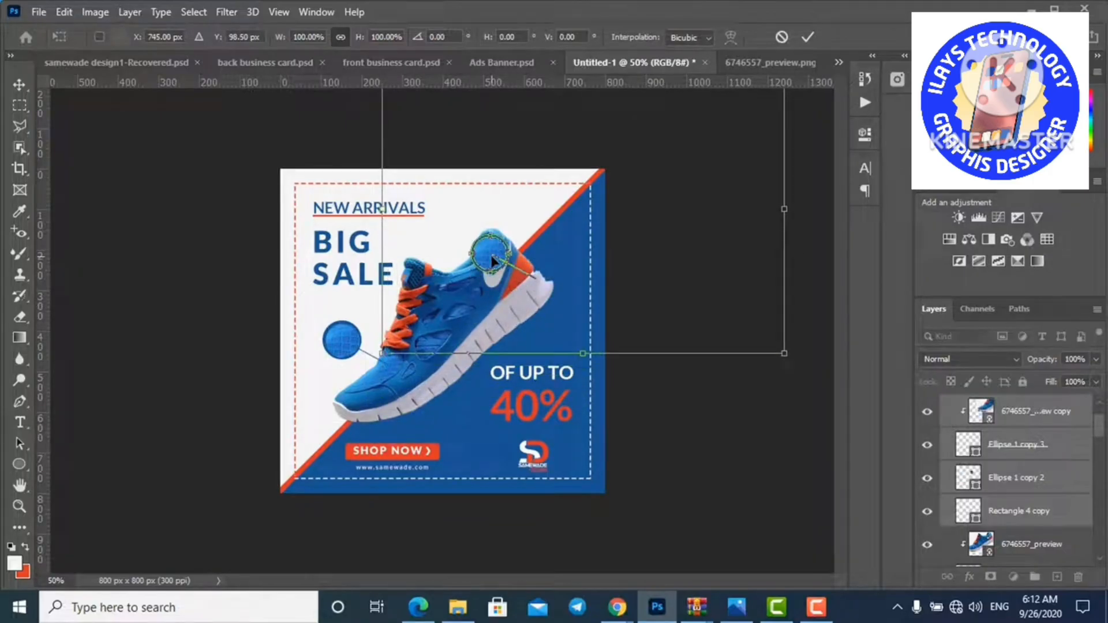
drag(825, 329, 554, 398)
drag(294, 264, 404, 123)
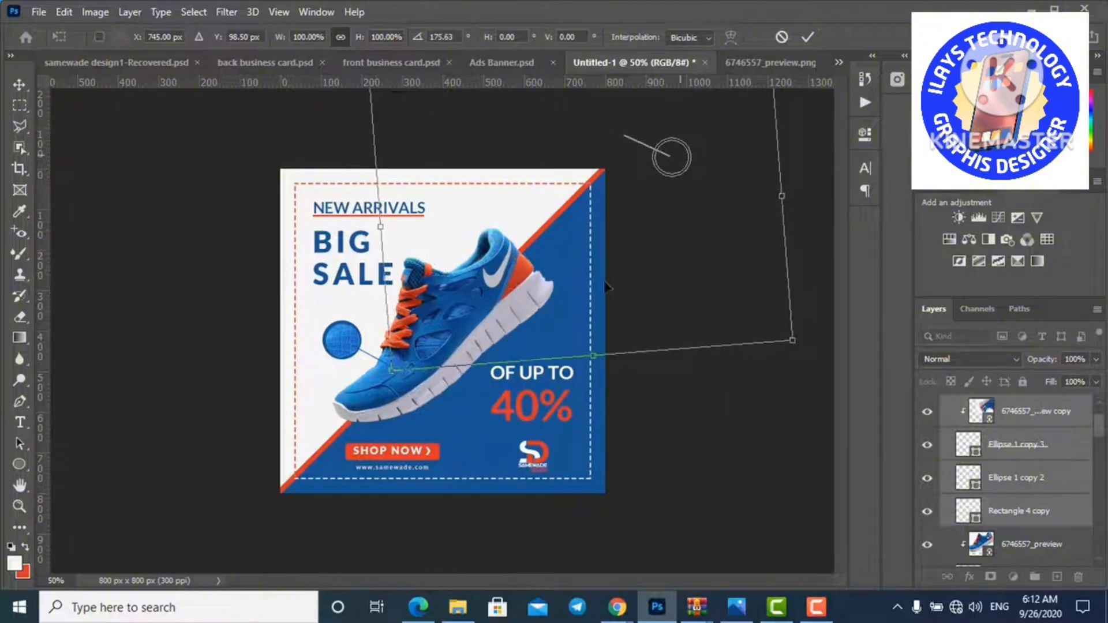
drag(667, 160, 574, 298)
drag(565, 300, 556, 317)
mouse_move(711, 171)
mouse_down()
mouse_move(717, 179)
mouse_move(714, 162)
mouse_up()
drag(721, 222, 769, 230)
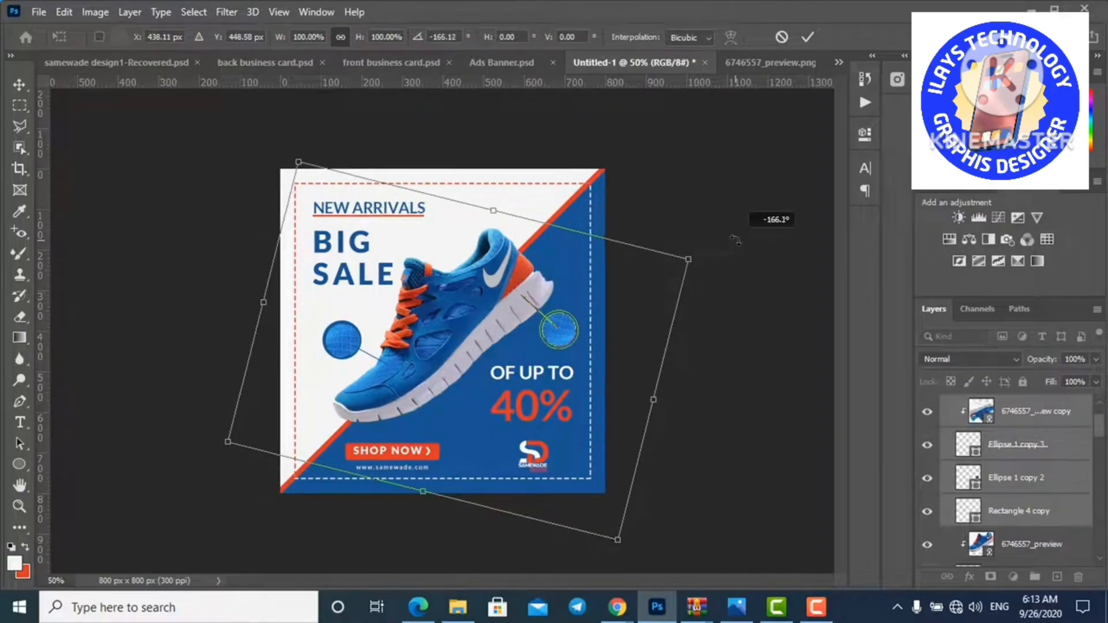
key(Return)
Recolour the duplicated pointer line, Rectangle 4 copy, with the off-white sampled from the banner background.
double_click(969, 511)
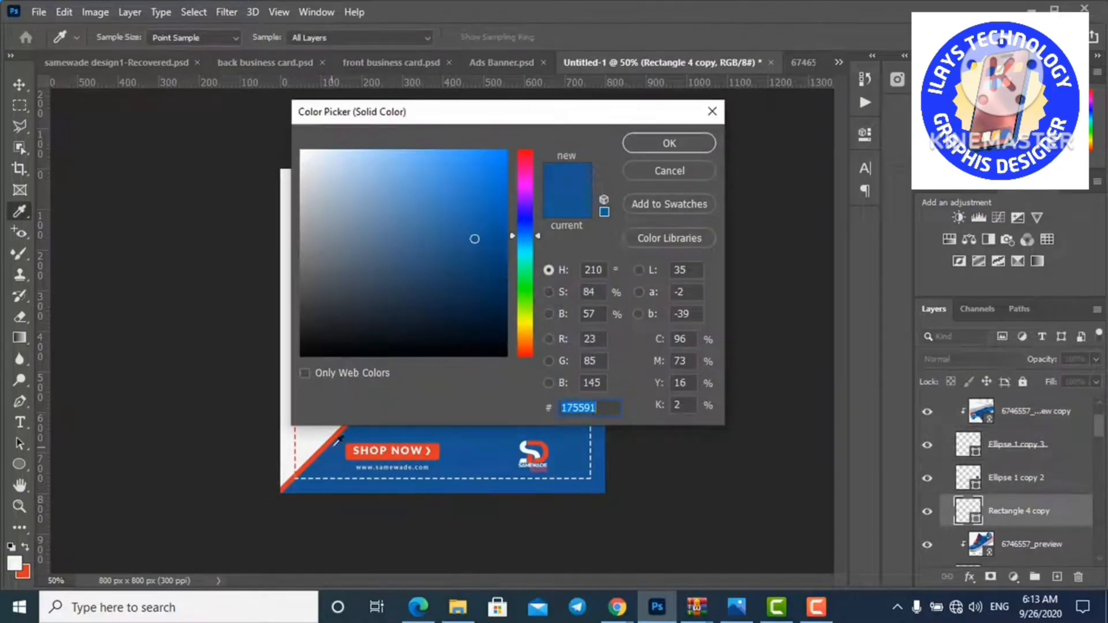
click(319, 443)
click(670, 143)
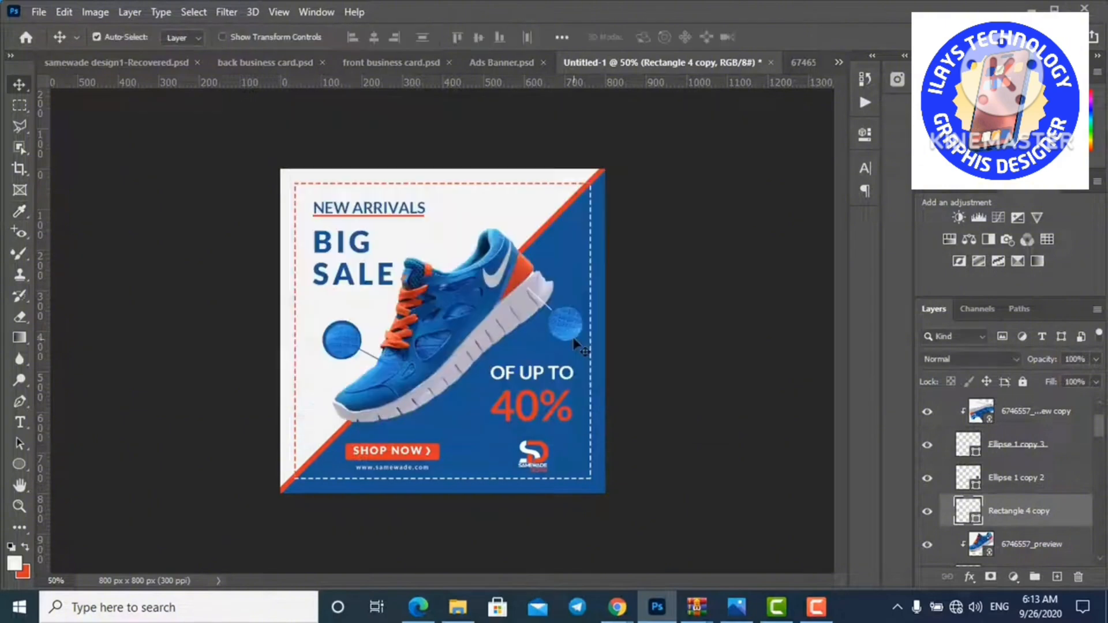
right_click(576, 342)
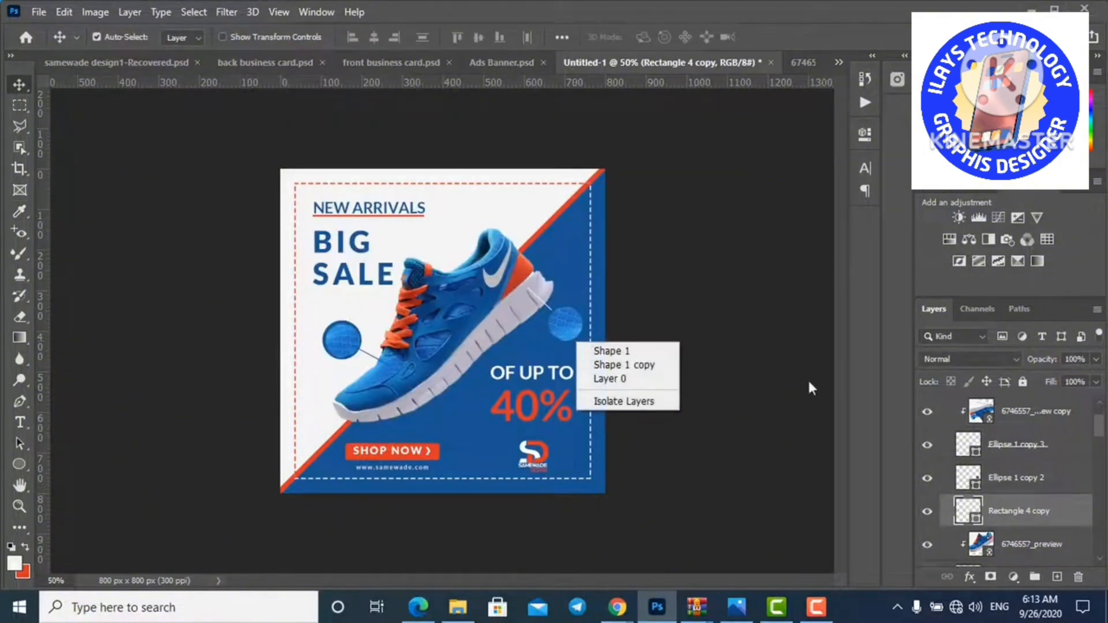
scroll(1100, 430, up, 1)
Recolour the heel callout's ring, Ellipse 1 copy 2, with the orange-red #dd3826 sampled from the SHOP NOW button.
double_click(968, 519)
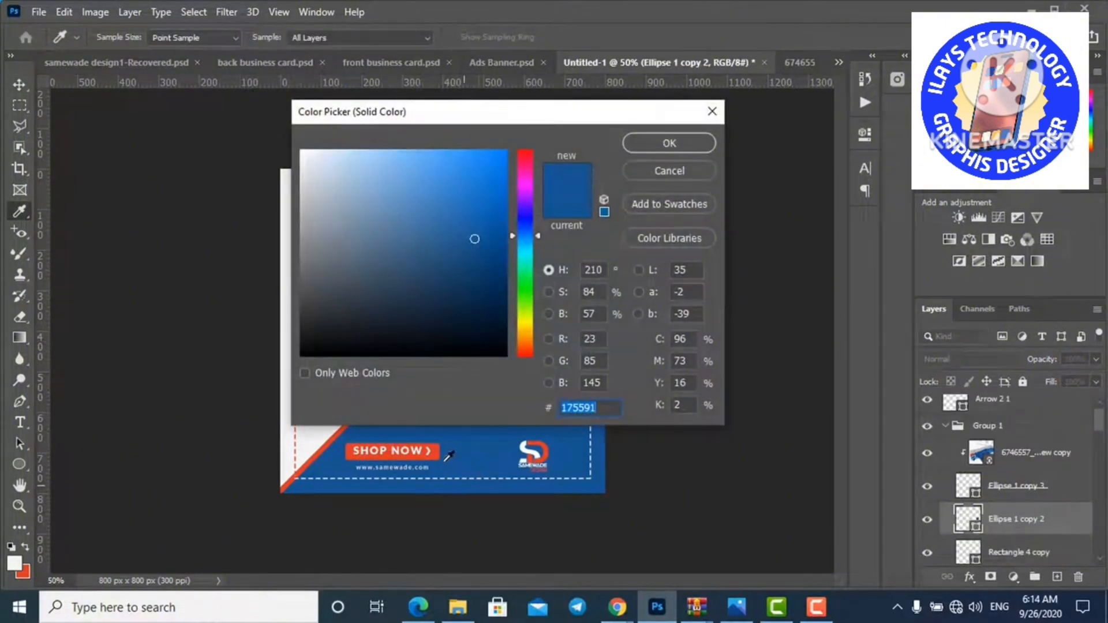
click(424, 451)
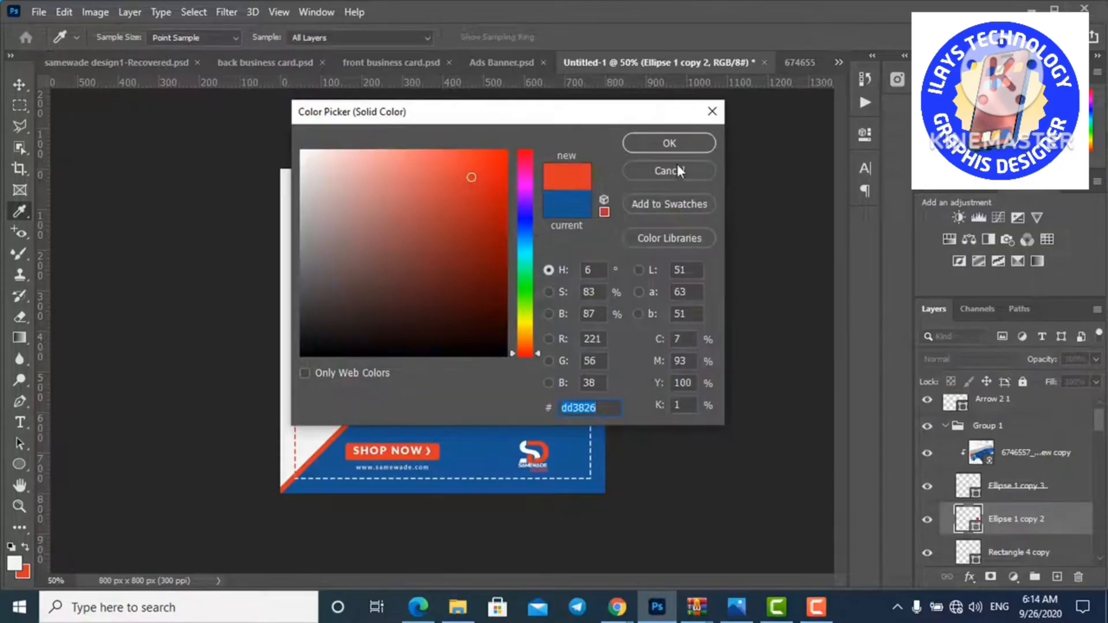
click(670, 143)
Reposition the clipped shoe image in the heel callout so its orange heel fabric fills the circle.
right_click(570, 325)
click(603, 346)
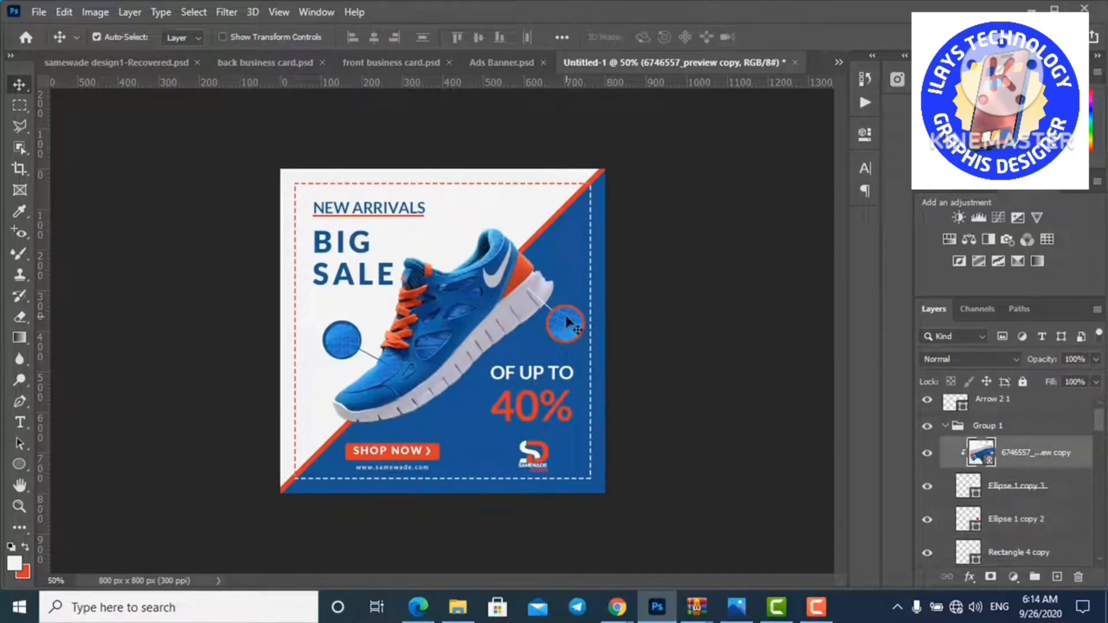
drag(568, 323, 548, 346)
scroll(576, 318, up, 2)
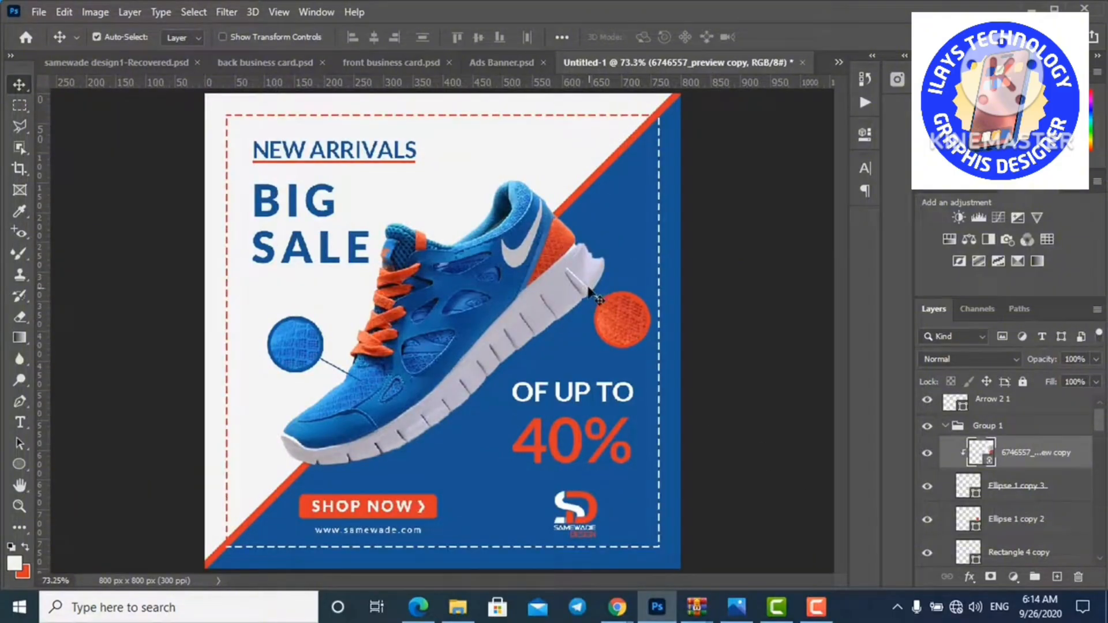
right_click(587, 287)
click(606, 295)
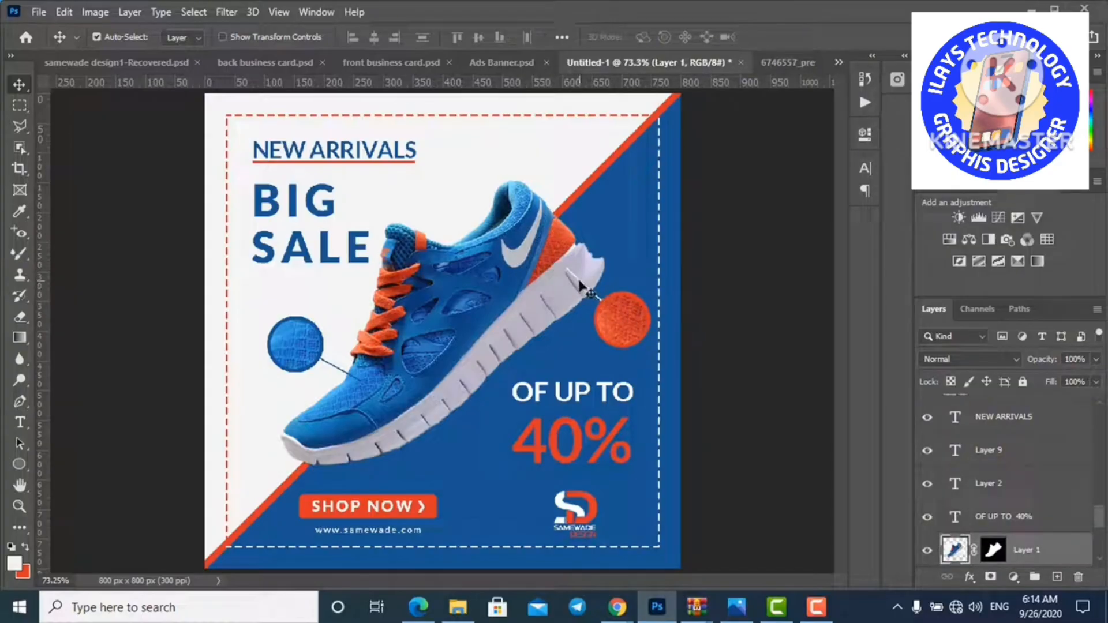
key(ctrl+t)
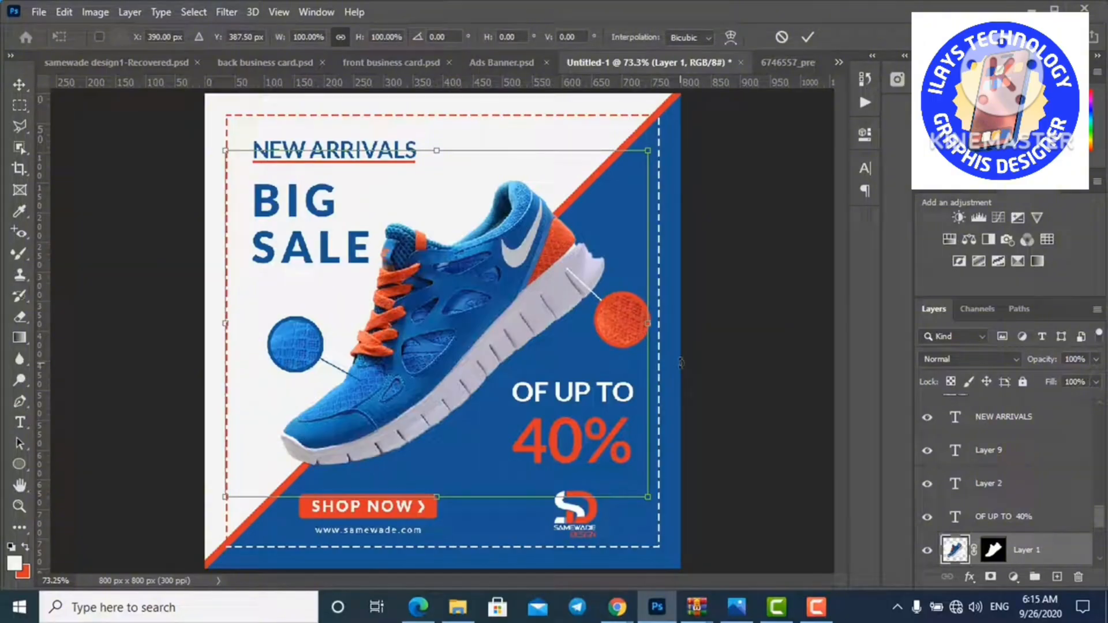
key(Return)
Extend the off-white pointer line, Rectangle 4 copy, so it reaches from the orange circle to the shoe's orange heel fabric.
drag(1100, 525, 1103, 428)
scroll(1085, 450, down, 3)
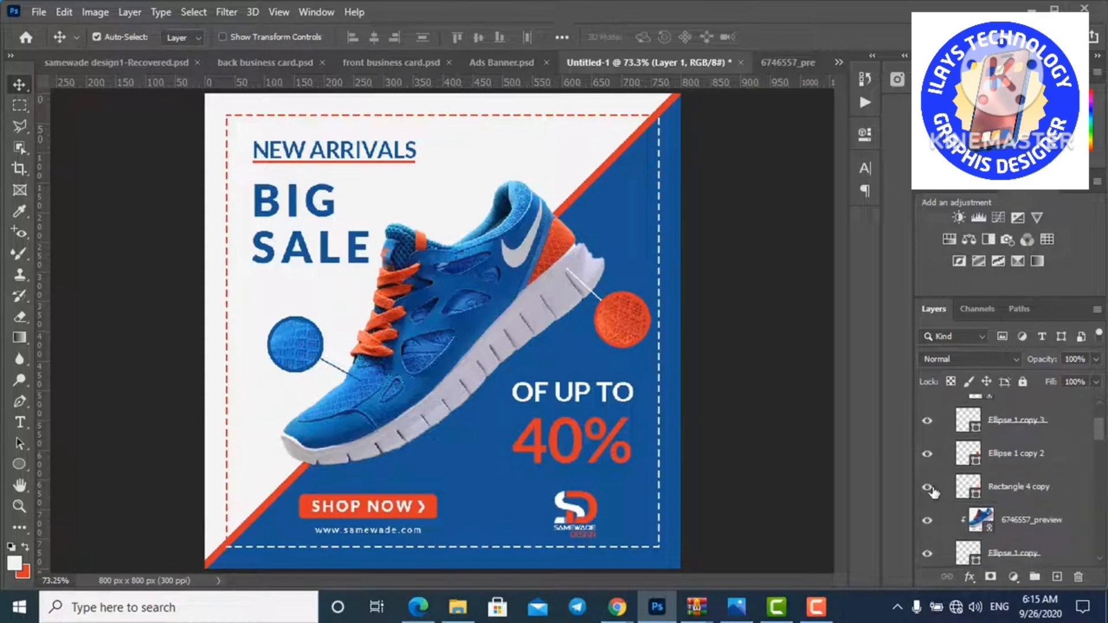
click(927, 487)
key(ctrl+t)
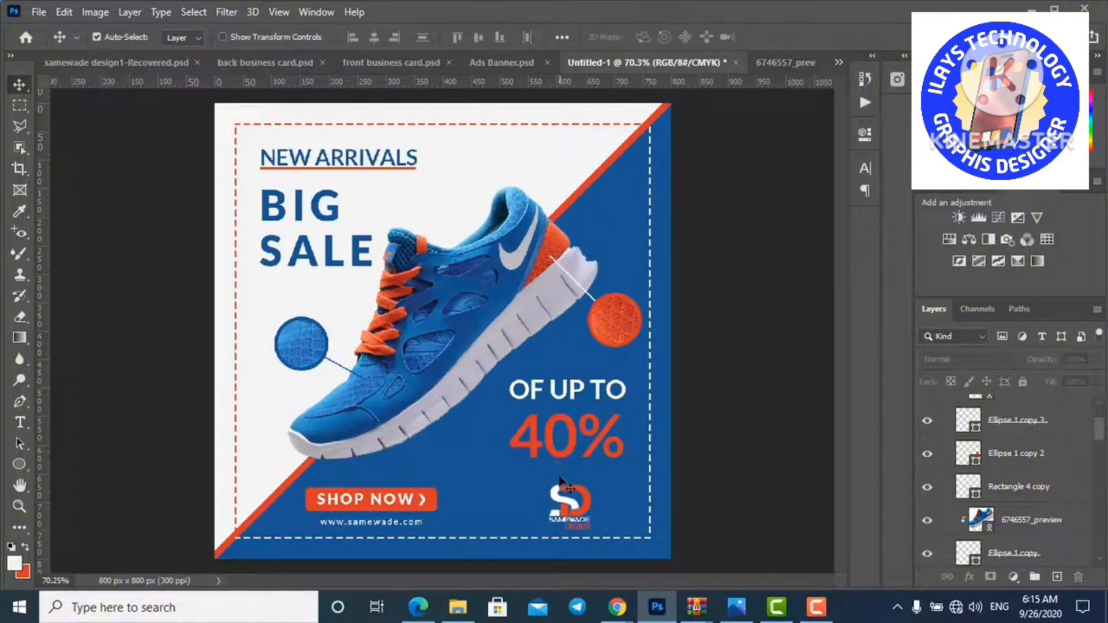